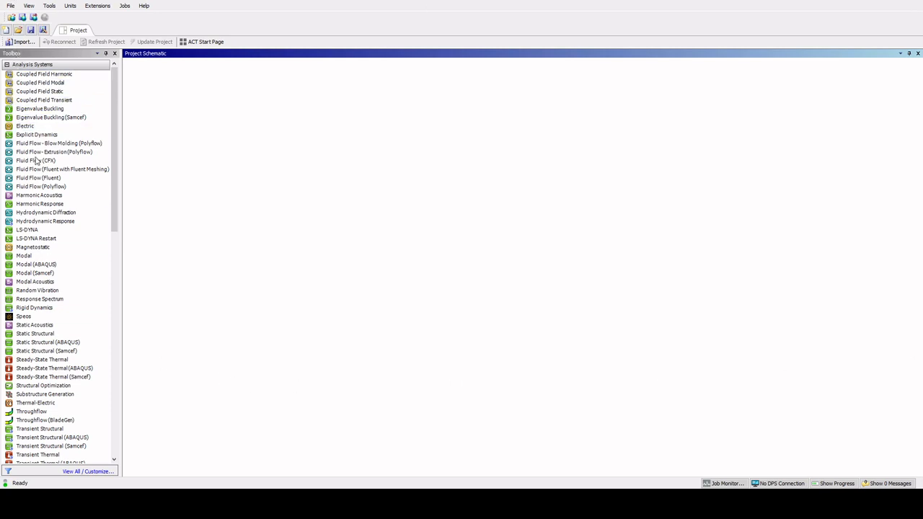
- Add a Static Structural system to the project schematic and attach the gear train geometry to it
{"action": "left_click", "coordinate": [47, 333]}
{"action": "left_click_drag", "start_coordinate": [49, 339], "coordinate": [173, 110]}
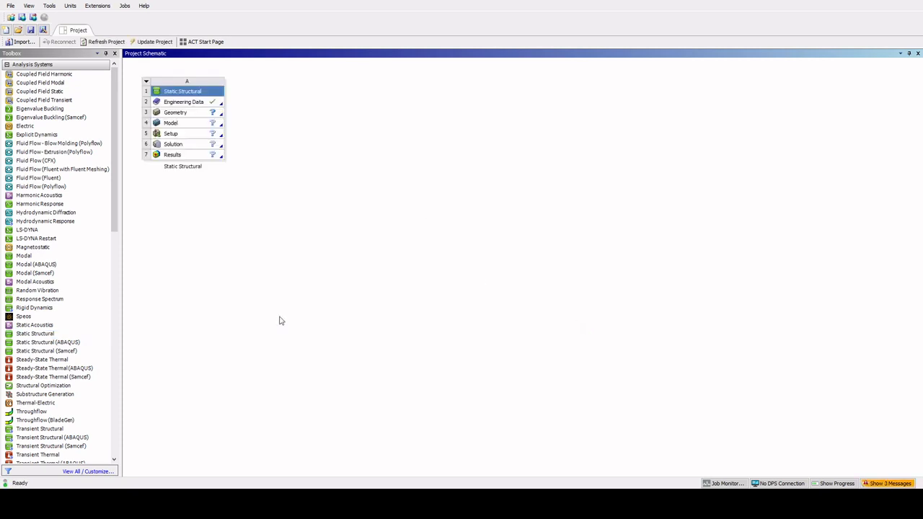
{"action": "left_click", "coordinate": [199, 115]}
{"action": "left_click", "coordinate": [199, 127]}
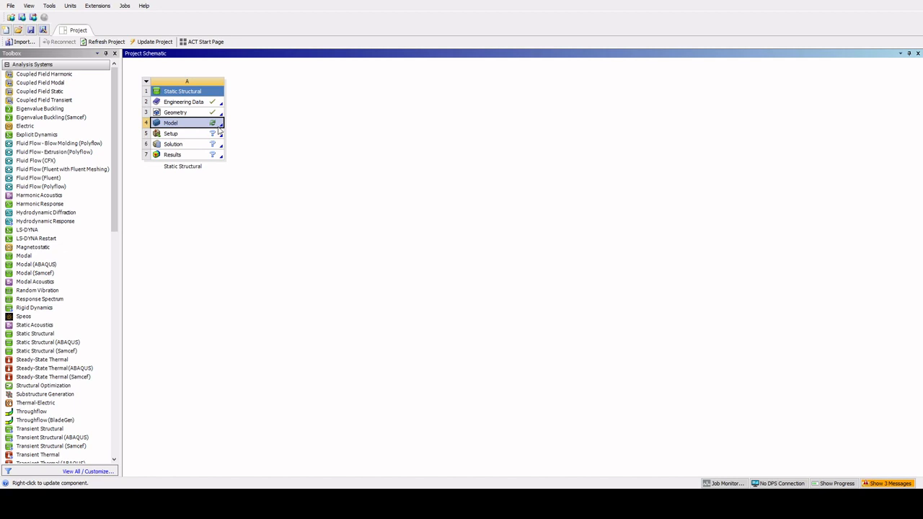
- Open the Static Structural system's Model in Mechanical
{"action": "left_click", "coordinate": [245, 131]}
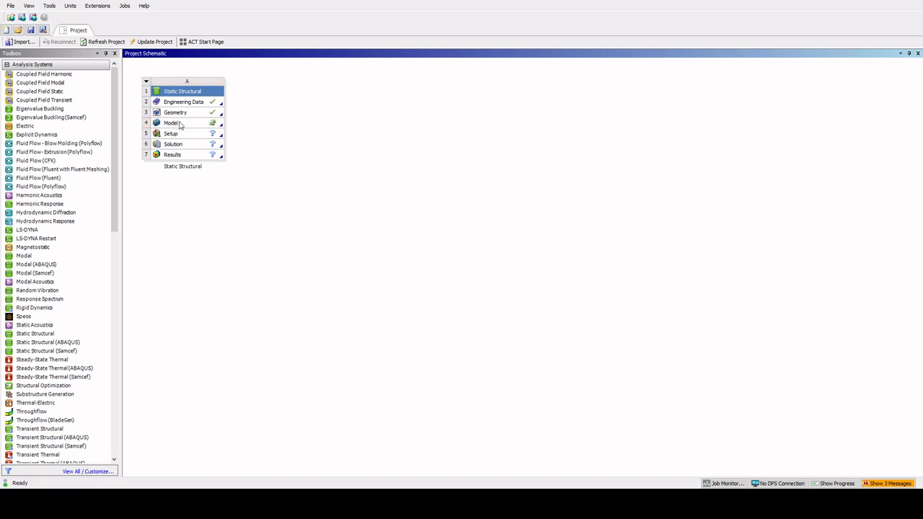
{"action": "left_click", "coordinate": [181, 126]}
{"action": "double_click", "coordinate": [181, 124]}
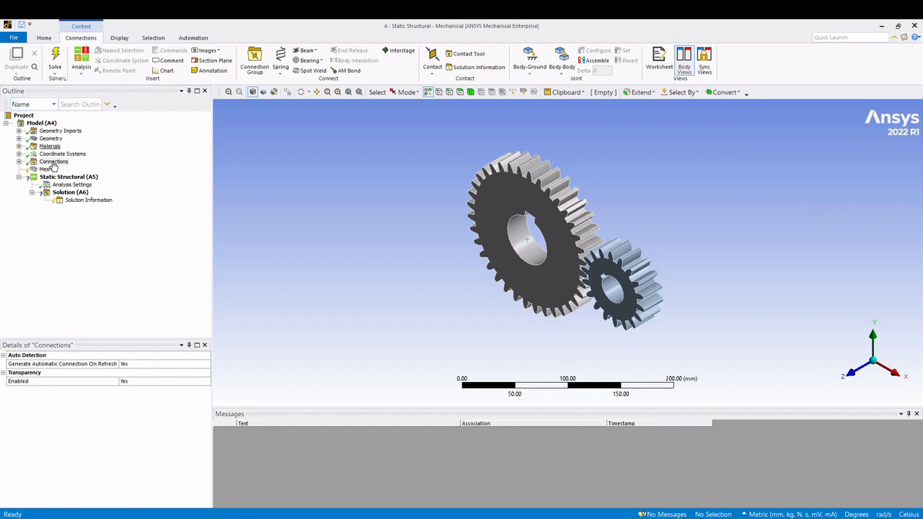
- Examine the material assignments of both spur gear bodies and the engineering data of the assigned material
{"action": "left_click", "coordinate": [18, 139]}
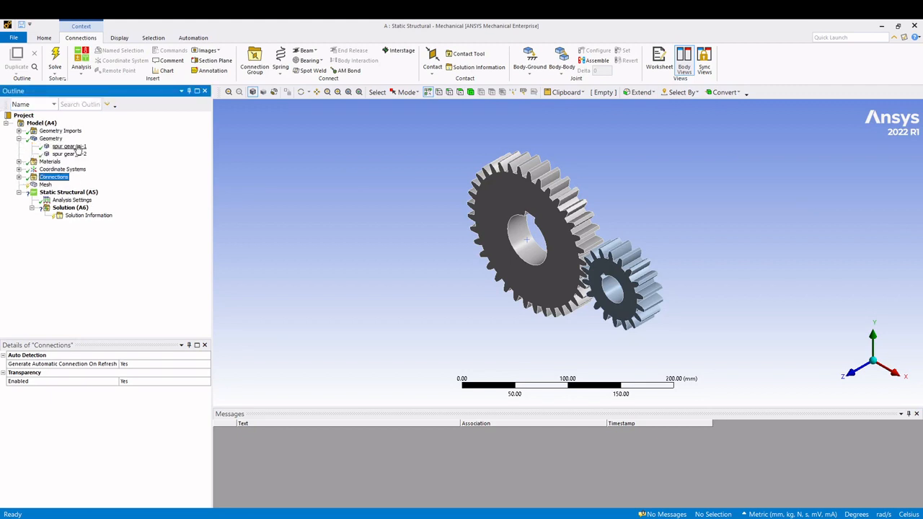
{"action": "left_click", "coordinate": [76, 146]}
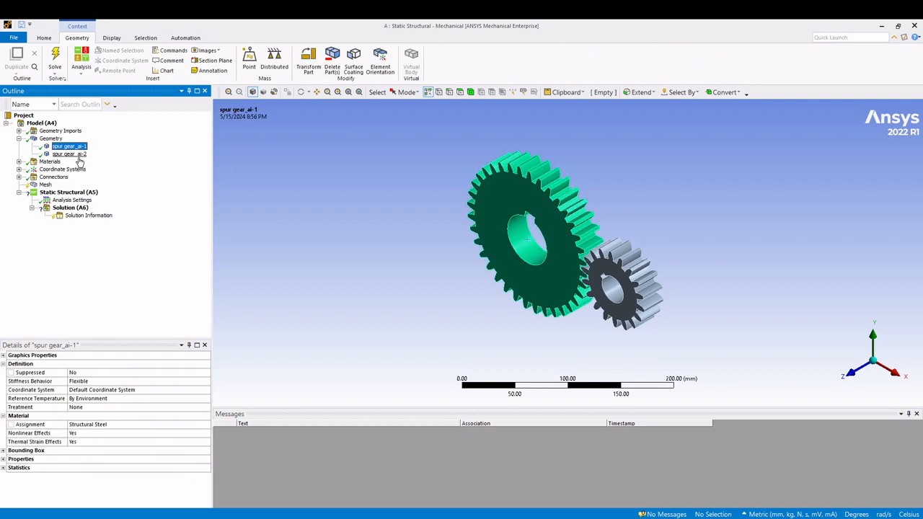
{"action": "left_click", "coordinate": [81, 154]}
{"action": "left_click", "coordinate": [79, 147]}
{"action": "left_click", "coordinate": [98, 425]}
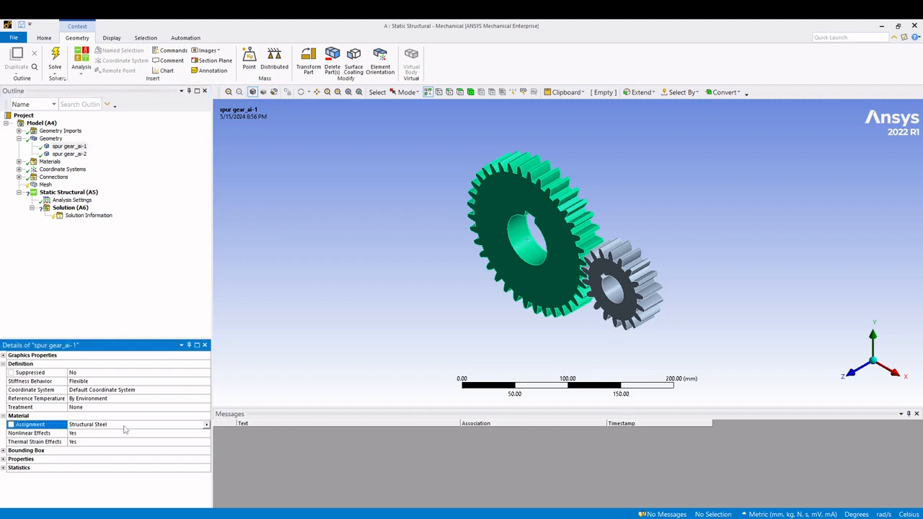
{"action": "left_click", "coordinate": [58, 155]}
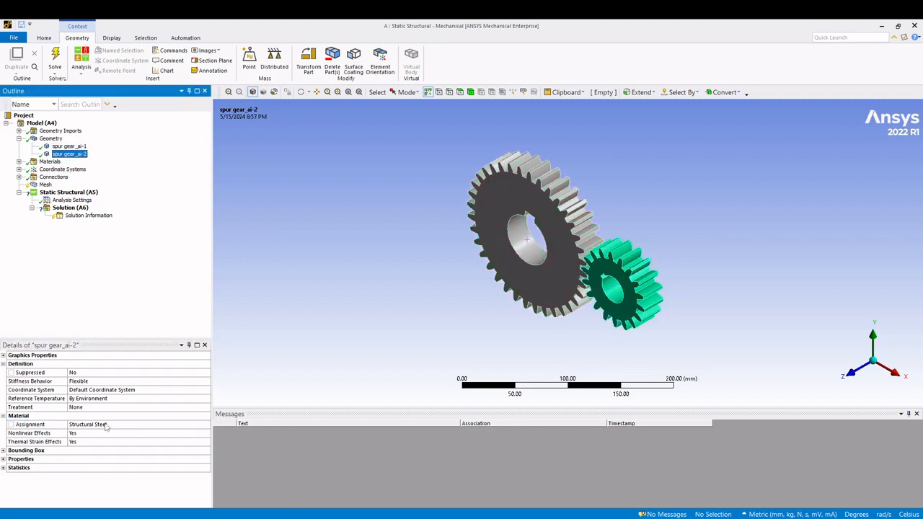
{"action": "left_click", "coordinate": [50, 162]}
{"action": "right_click", "coordinate": [51, 163]}
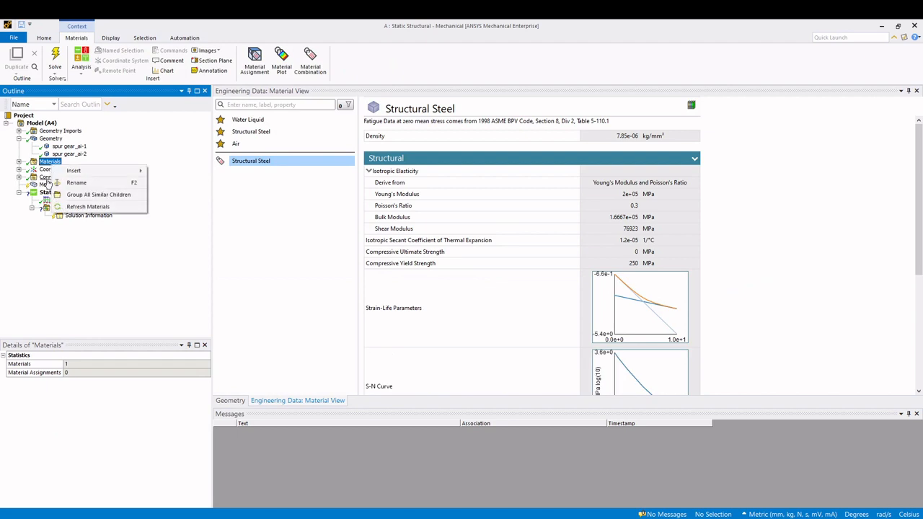
{"action": "mouse_move", "coordinate": [98, 171]}
{"action": "left_click", "coordinate": [37, 277]}
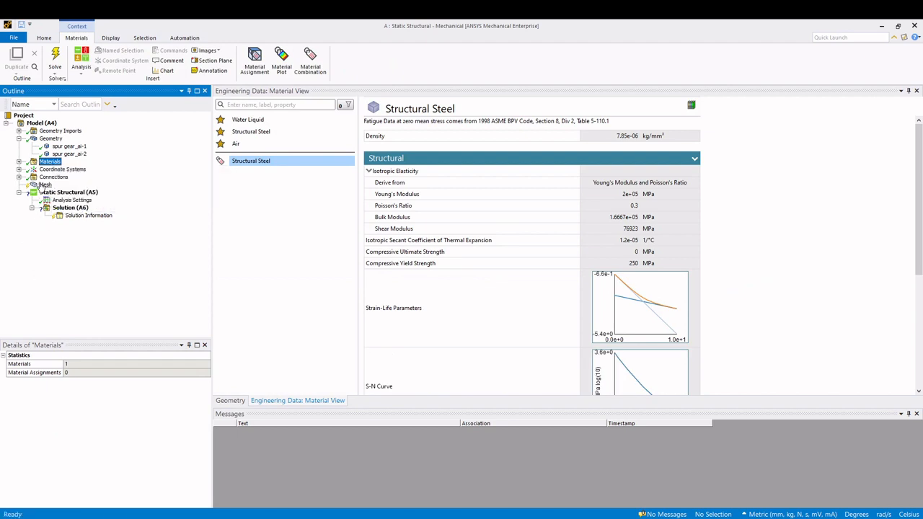
- View the gears face-on and examine the contact region detected between their meshing teeth
{"action": "left_click", "coordinate": [50, 138]}
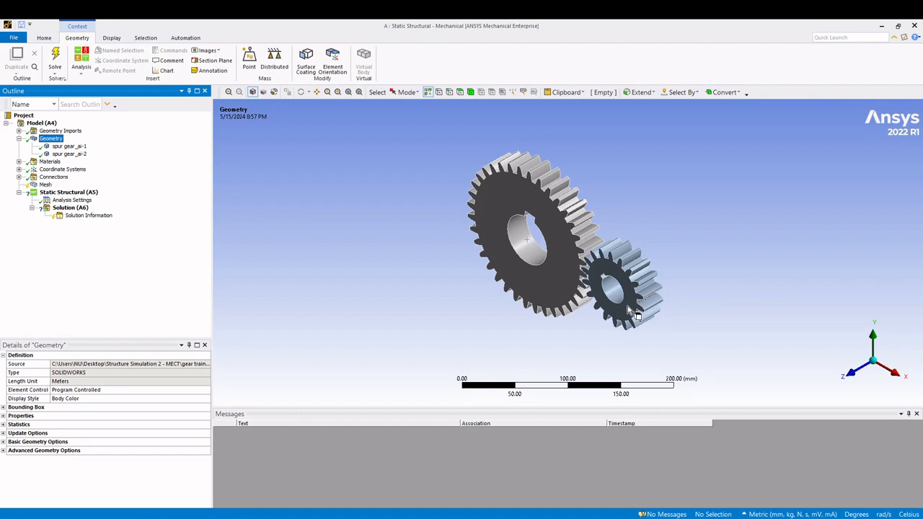
{"action": "left_click", "coordinate": [849, 372]}
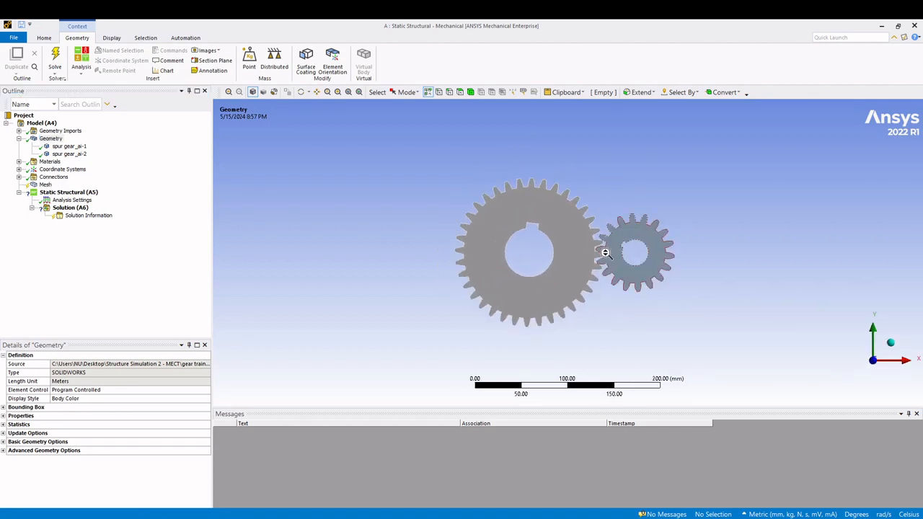
{"action": "left_click", "coordinate": [18, 177]}
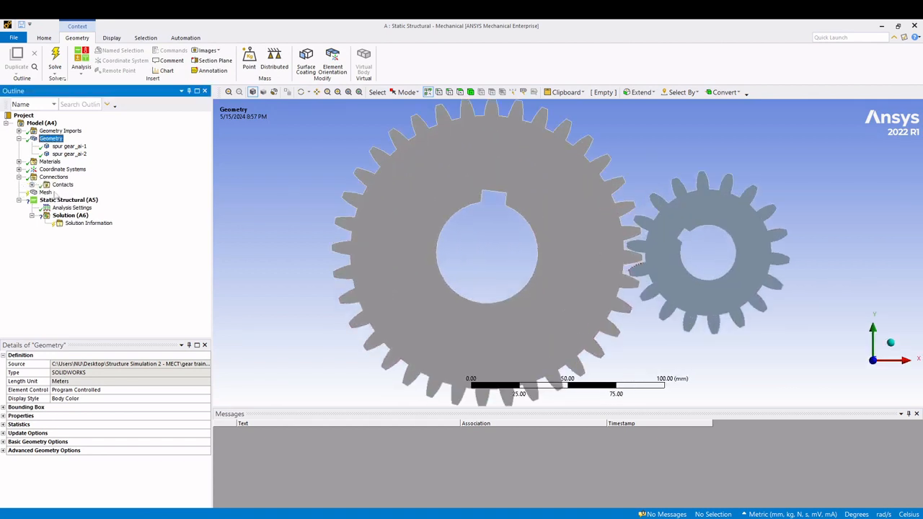
{"action": "left_click", "coordinate": [62, 184]}
{"action": "left_click", "coordinate": [32, 185]}
{"action": "left_click", "coordinate": [83, 192]}
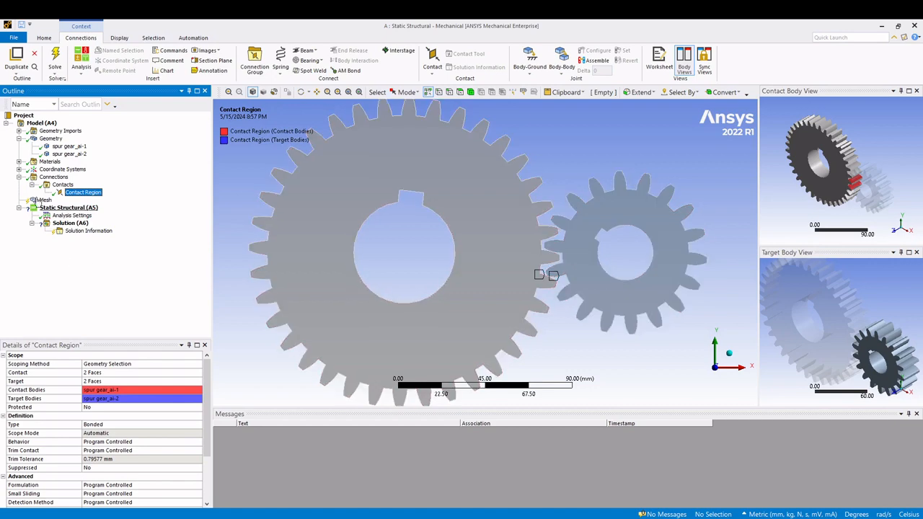
{"action": "left_click", "coordinate": [32, 185]}
{"action": "left_click", "coordinate": [19, 177]}
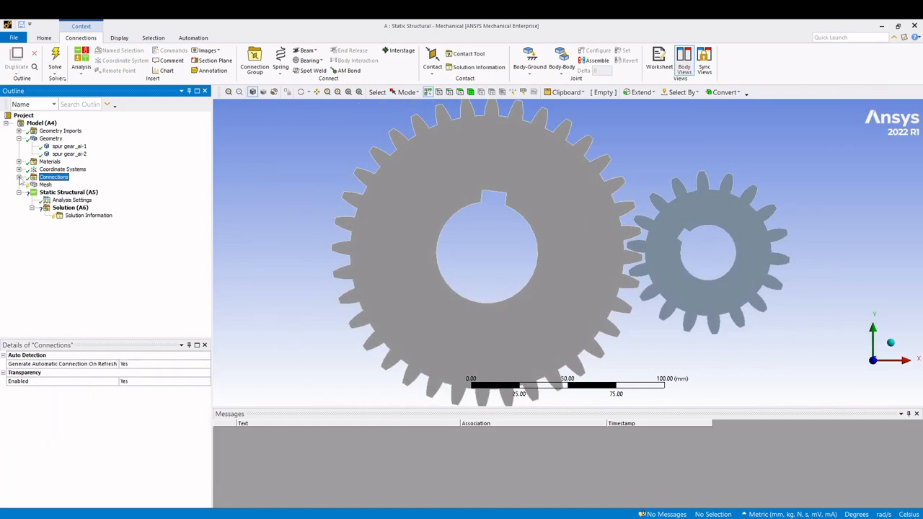
- Show the mesh statistics and choose the Metric (mm, kg, N, s, mV, mA) unit system
{"action": "left_click", "coordinate": [43, 184]}
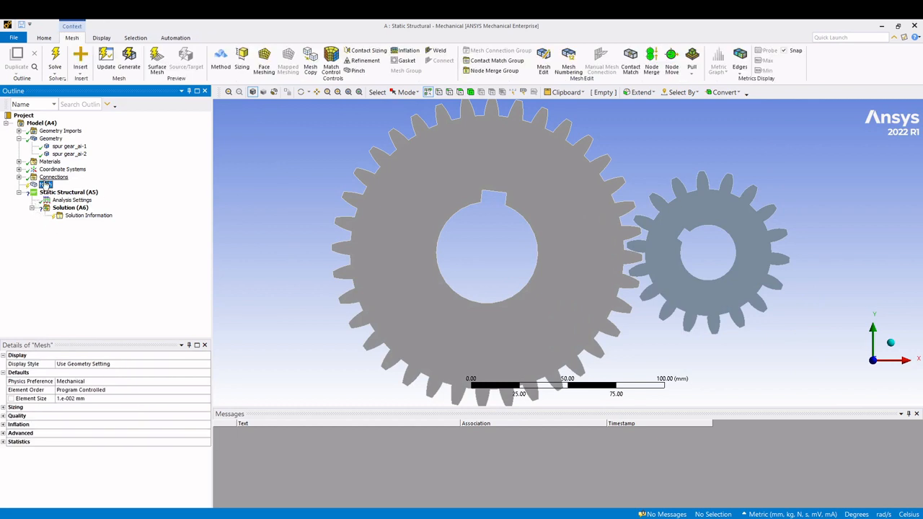
{"action": "left_click", "coordinate": [891, 343]}
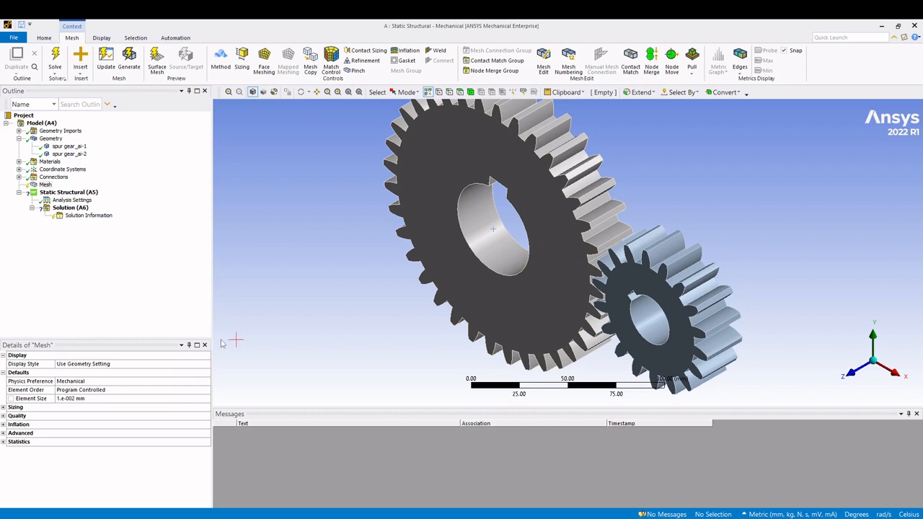
{"action": "left_click", "coordinate": [3, 441]}
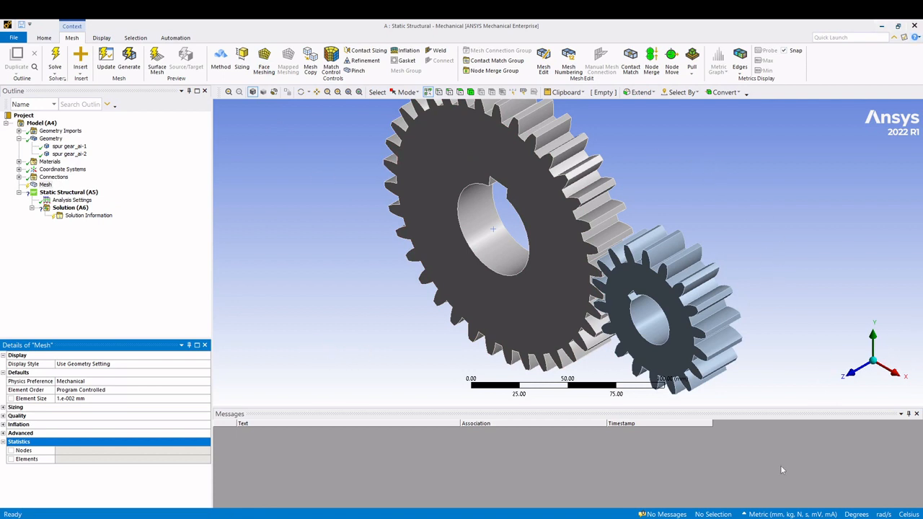
{"action": "left_click", "coordinate": [810, 514]}
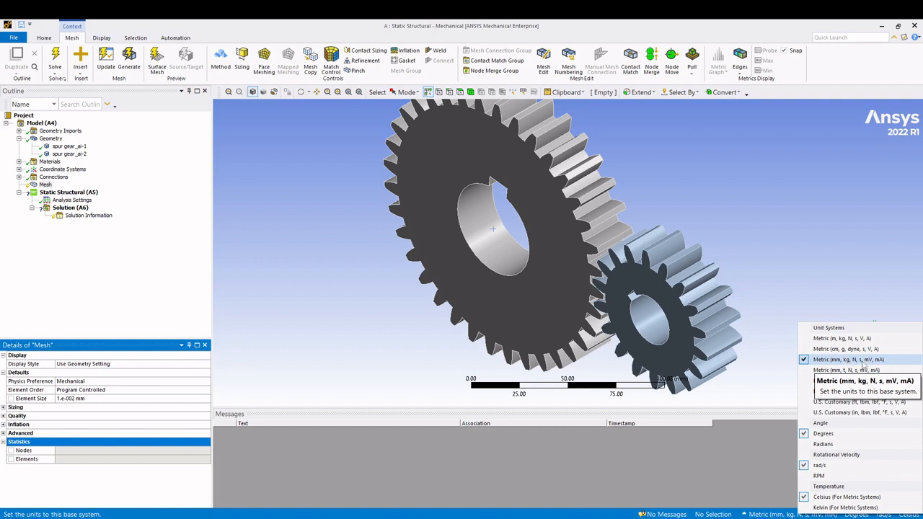
{"action": "left_click", "coordinate": [840, 365]}
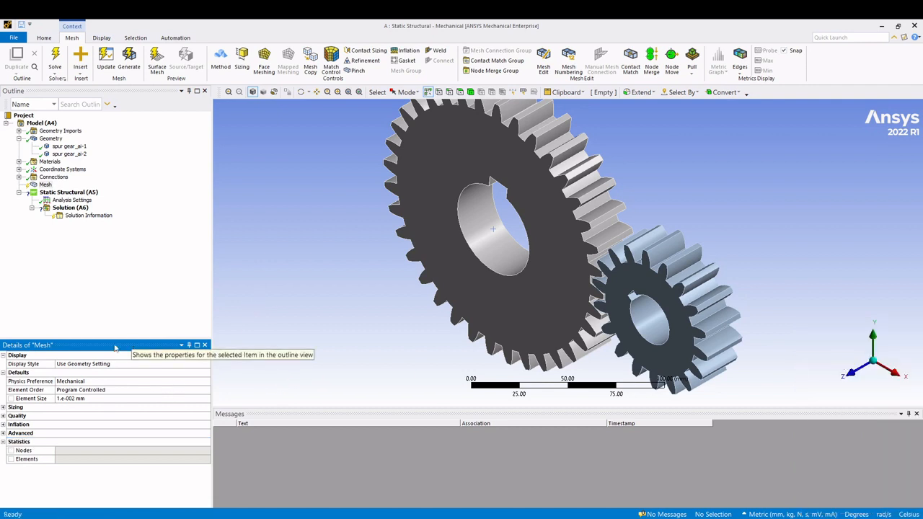
- Generate the mesh of both gears with the default element size
{"action": "left_click", "coordinate": [46, 185]}
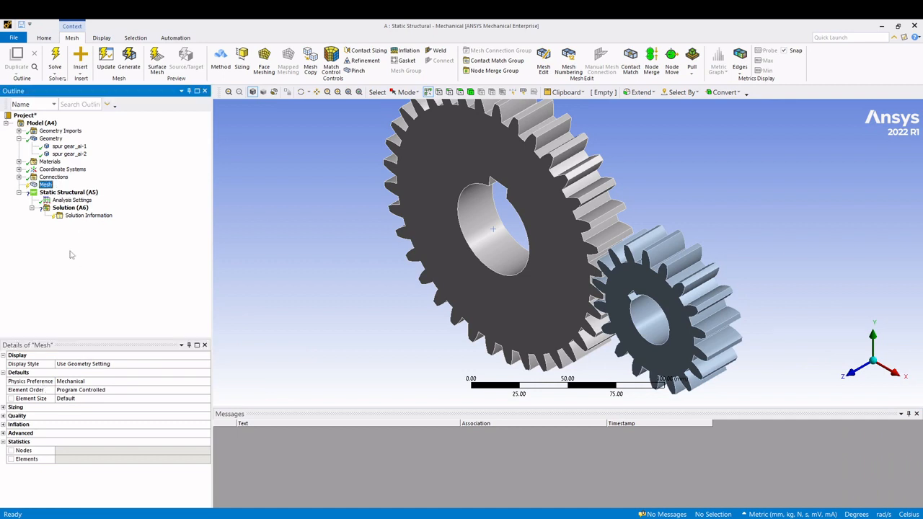
{"action": "right_click", "coordinate": [49, 187]}
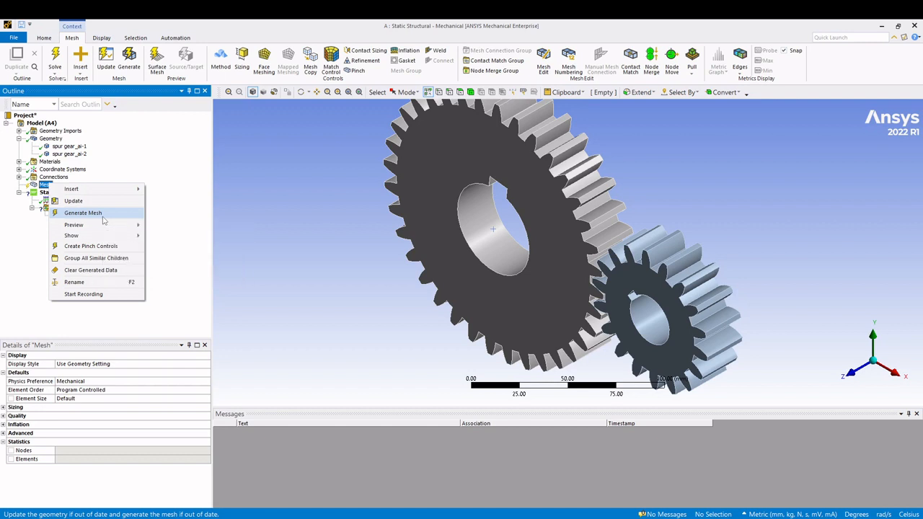
{"action": "left_click", "coordinate": [83, 213]}
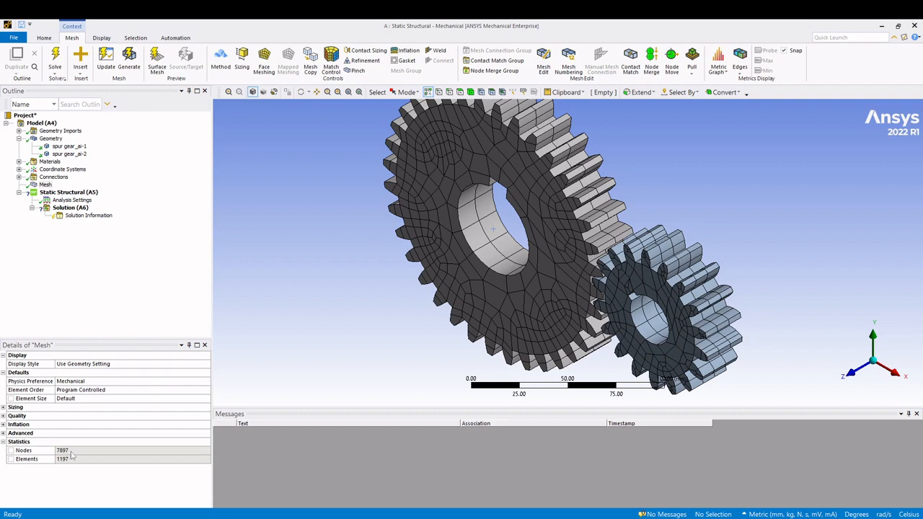
{"action": "left_click", "coordinate": [98, 292]}
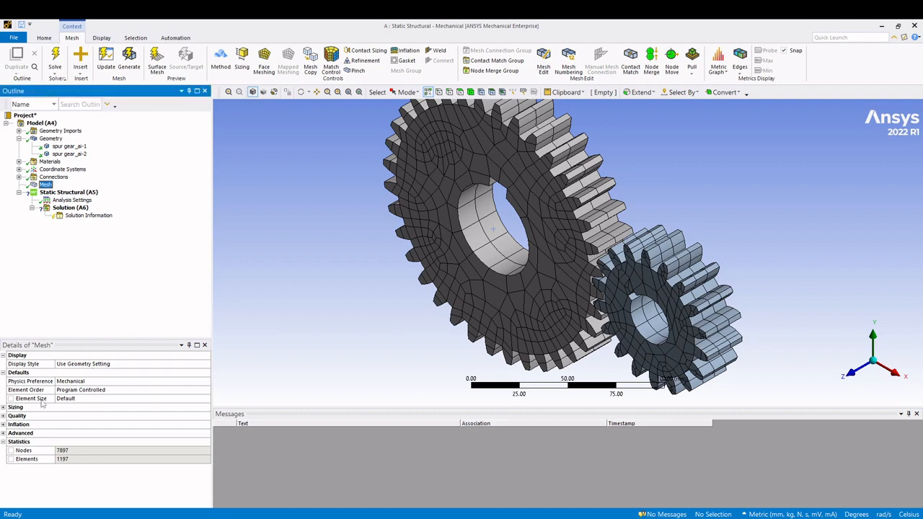
- Set the mesh element size to 10 mm and regenerate the mesh
{"action": "left_click", "coordinate": [86, 398]}
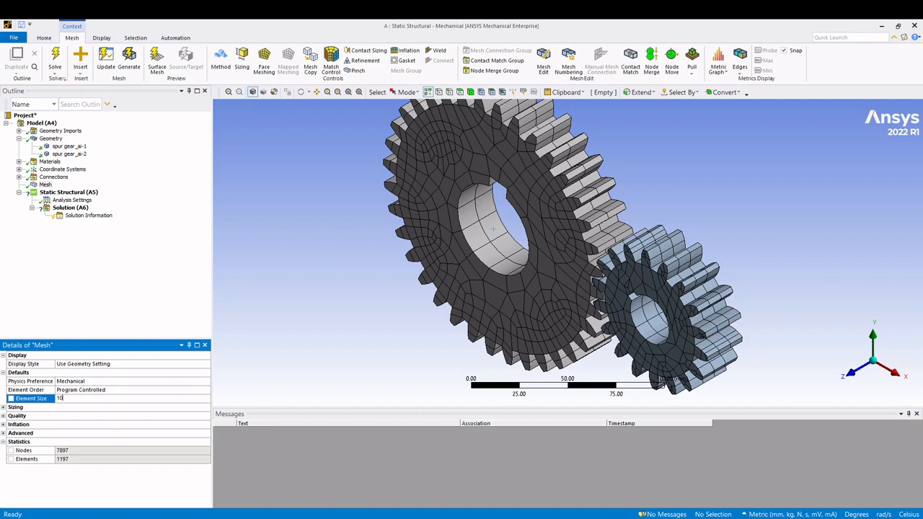
{"action": "type", "text": "10"}
{"action": "left_click", "coordinate": [61, 283]}
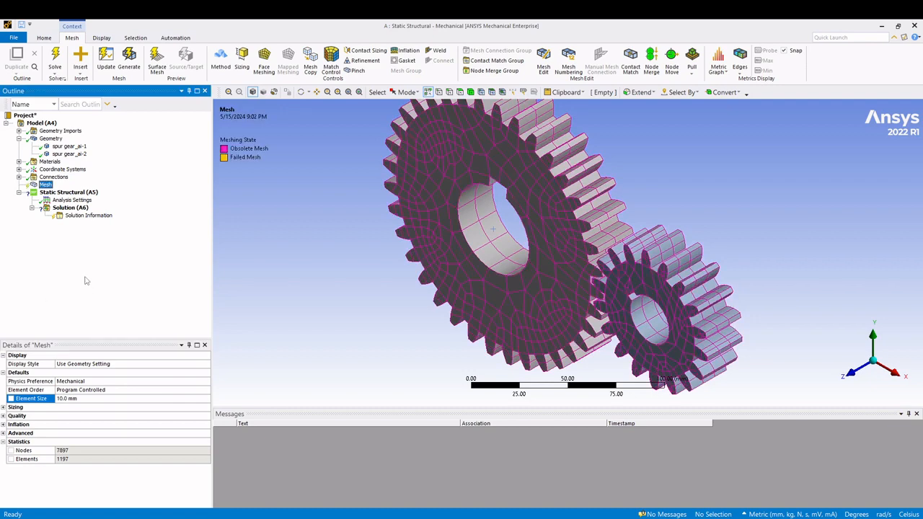
{"action": "left_click", "coordinate": [45, 186]}
{"action": "right_click", "coordinate": [47, 187]}
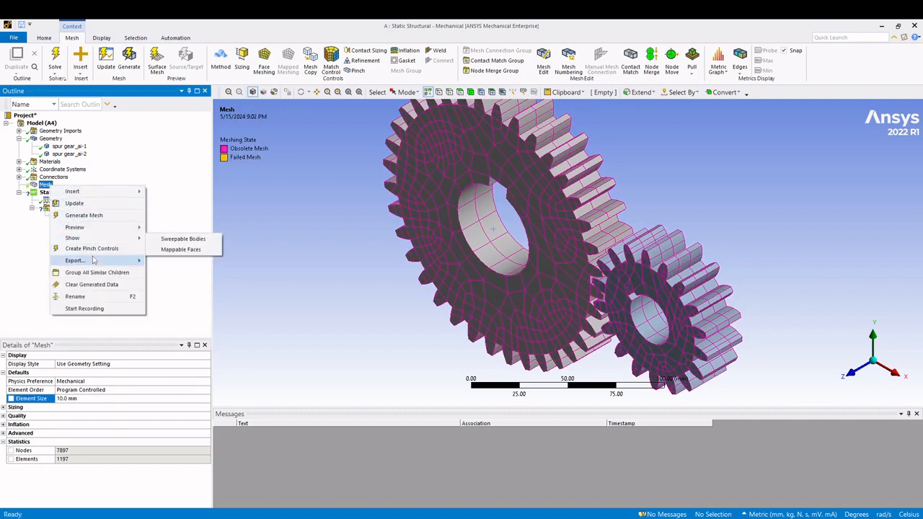
{"action": "left_click", "coordinate": [96, 217]}
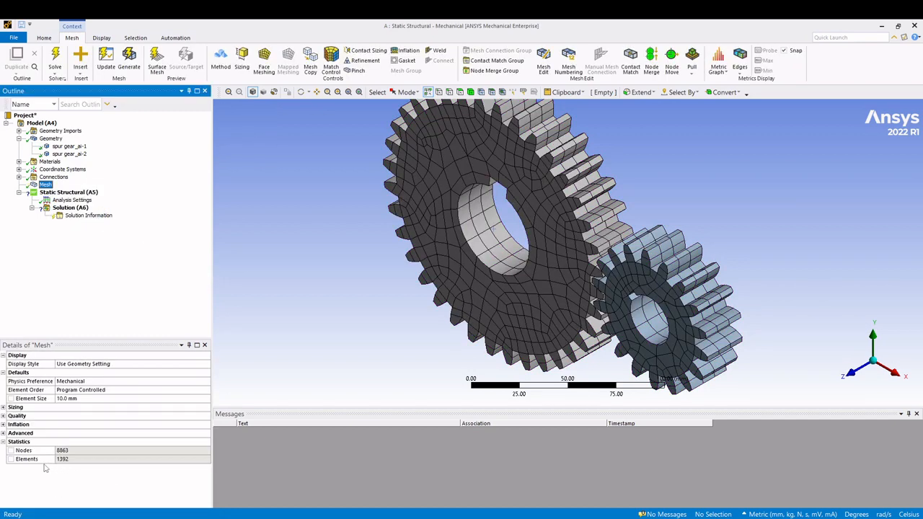
- Refine the mesh element size to 5 mm and regenerate the mesh
{"action": "left_click", "coordinate": [74, 398]}
{"action": "type", "text": "5"}
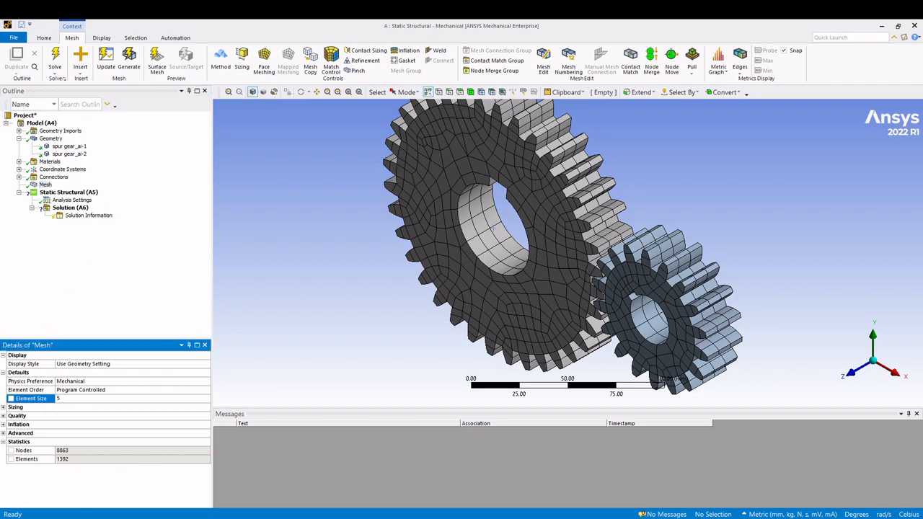
{"action": "left_click", "coordinate": [94, 324]}
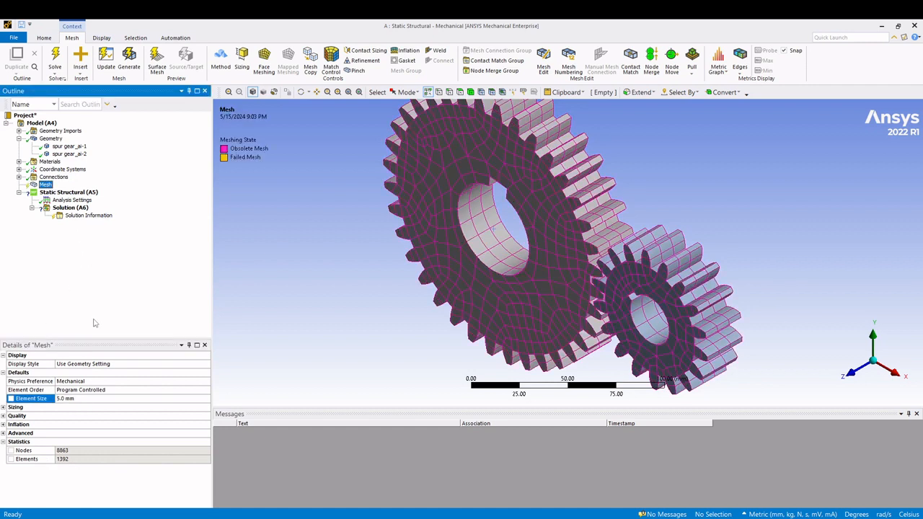
{"action": "right_click", "coordinate": [44, 185]}
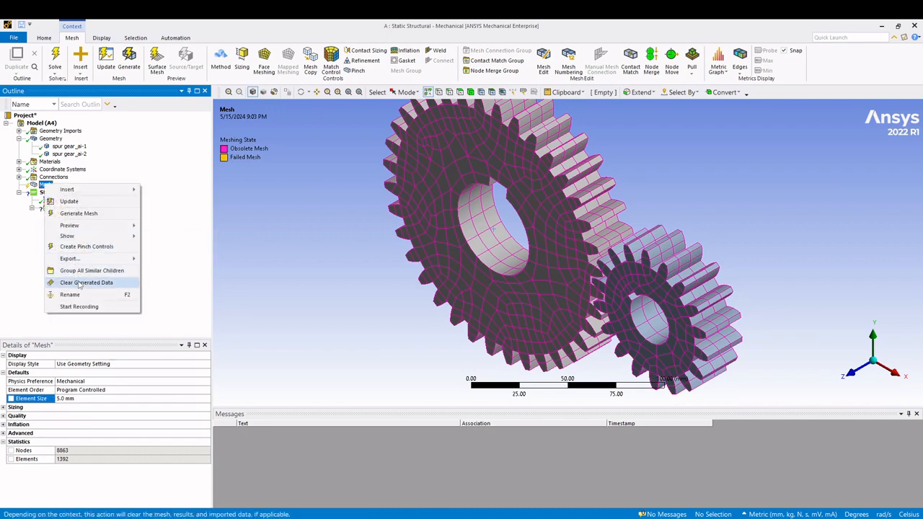
{"action": "mouse_move", "coordinate": [87, 256]}
{"action": "left_click", "coordinate": [85, 213]}
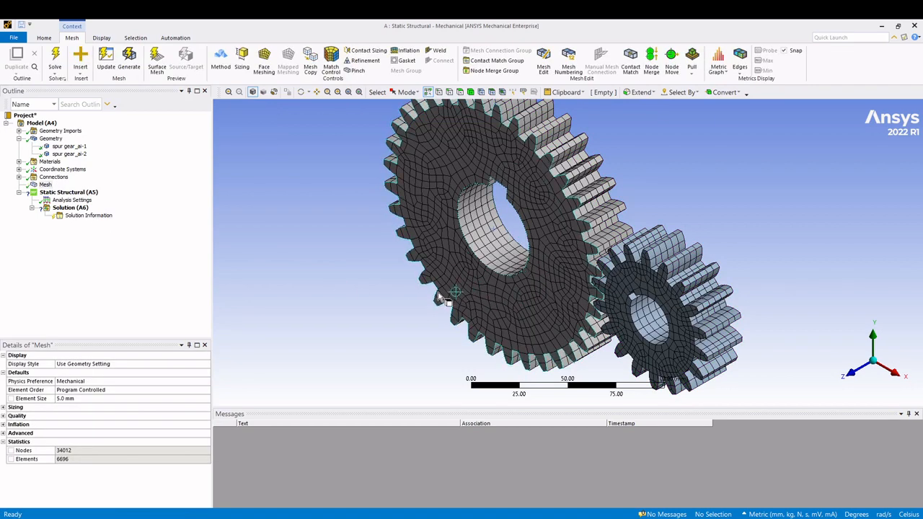
- Inspect the refined mesh up close on the faces, teeth and bores of the two gears
{"action": "scroll", "coordinate": [489, 269], "scroll_direction": "up", "scroll_amount": 6}
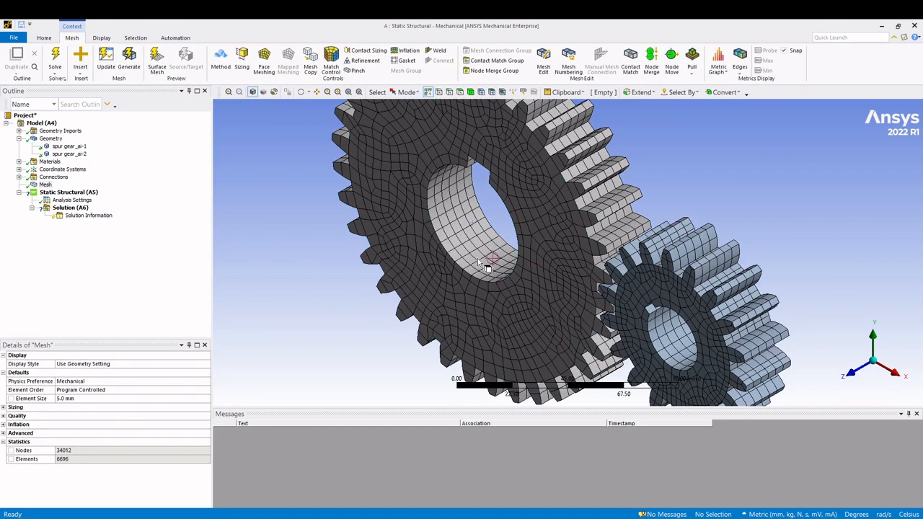
{"action": "scroll", "coordinate": [346, 272], "scroll_direction": "down", "scroll_amount": 4}
{"action": "scroll", "coordinate": [366, 268], "scroll_direction": "up", "scroll_amount": 3}
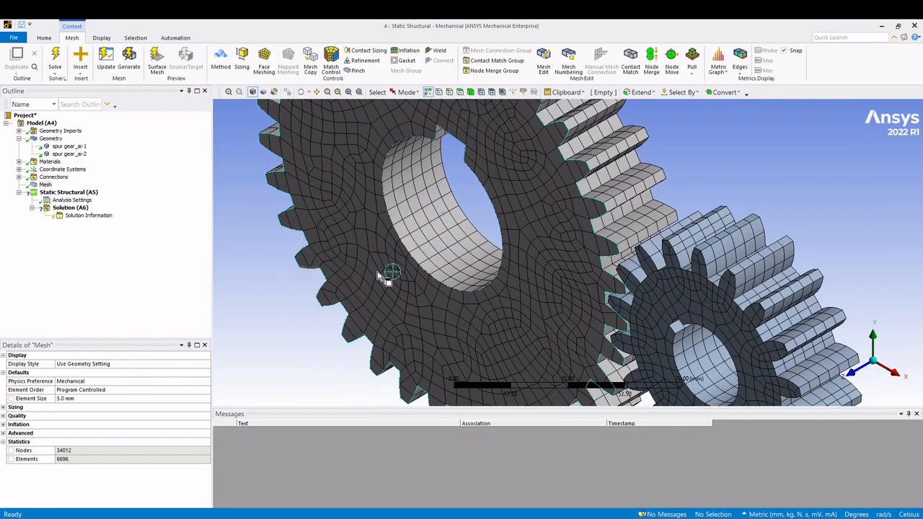
{"action": "scroll", "coordinate": [371, 262], "scroll_direction": "up", "scroll_amount": 2}
{"action": "scroll", "coordinate": [377, 257], "scroll_direction": "down", "scroll_amount": 3}
{"action": "scroll", "coordinate": [376, 256], "scroll_direction": "down", "scroll_amount": 1}
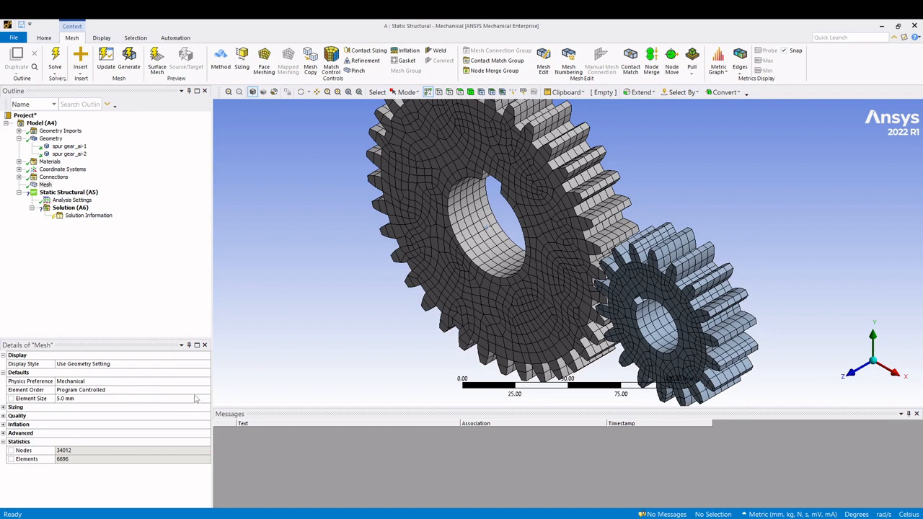
- Review the mesh's Element Order options and the Sizing settings, including the Span Angle Center options
{"action": "left_click", "coordinate": [33, 390]}
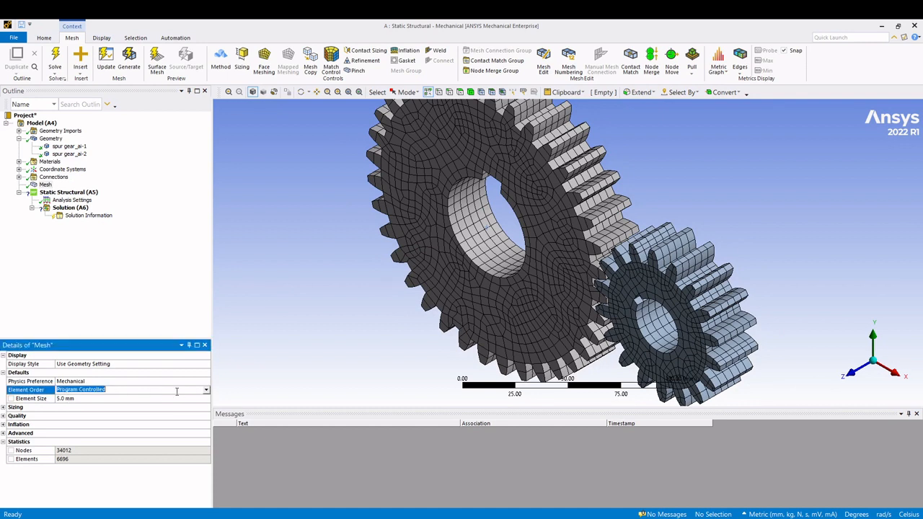
{"action": "left_click", "coordinate": [206, 390]}
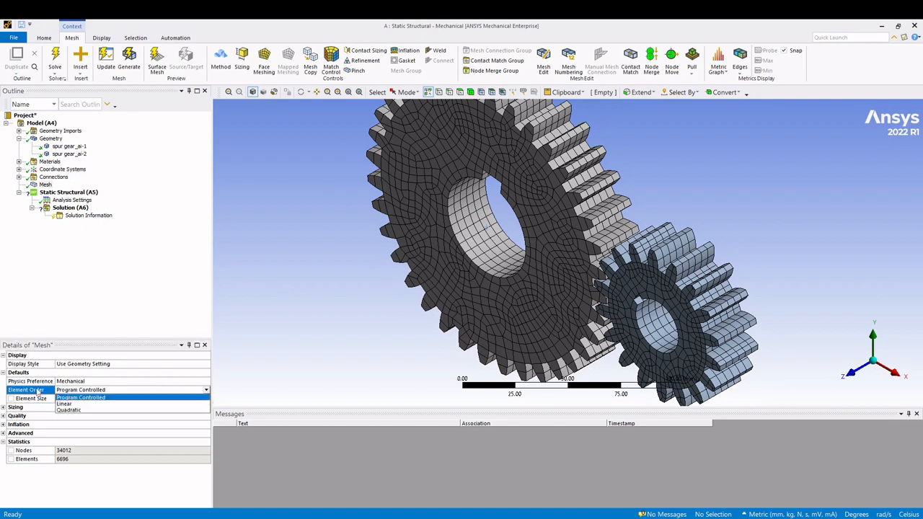
{"action": "left_click", "coordinate": [125, 305]}
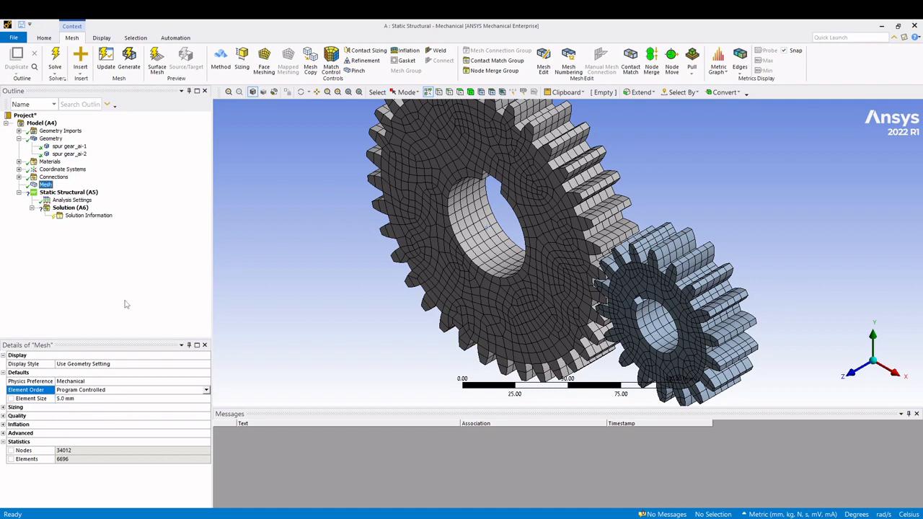
{"action": "left_click", "coordinate": [4, 408]}
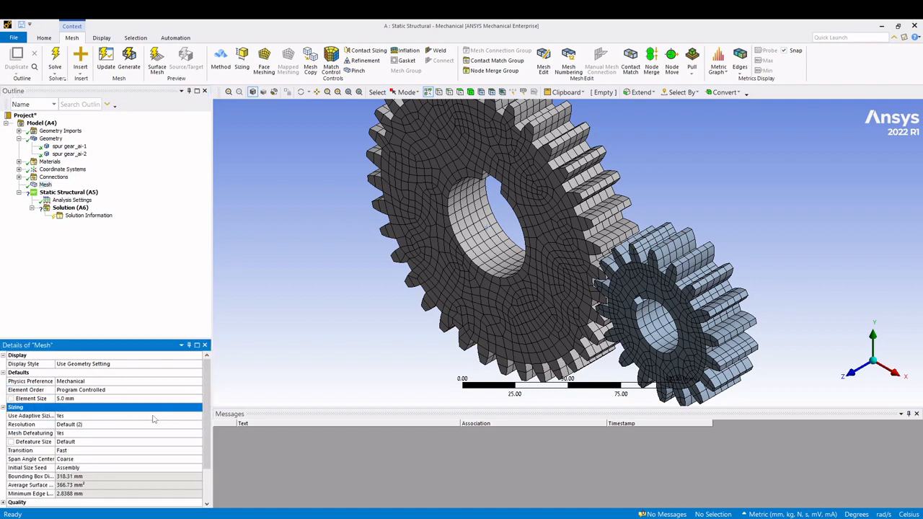
{"action": "scroll", "coordinate": [142, 429], "scroll_direction": "down", "scroll_amount": 1}
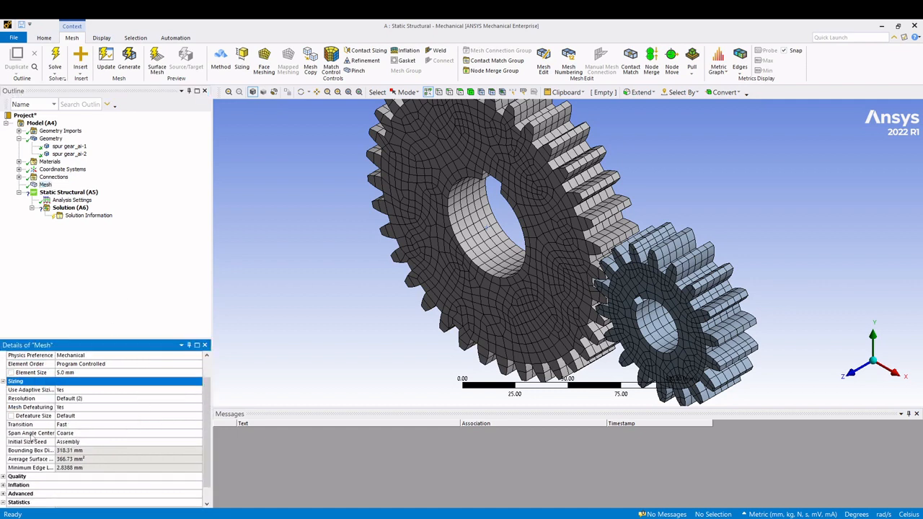
{"action": "left_click", "coordinate": [130, 434]}
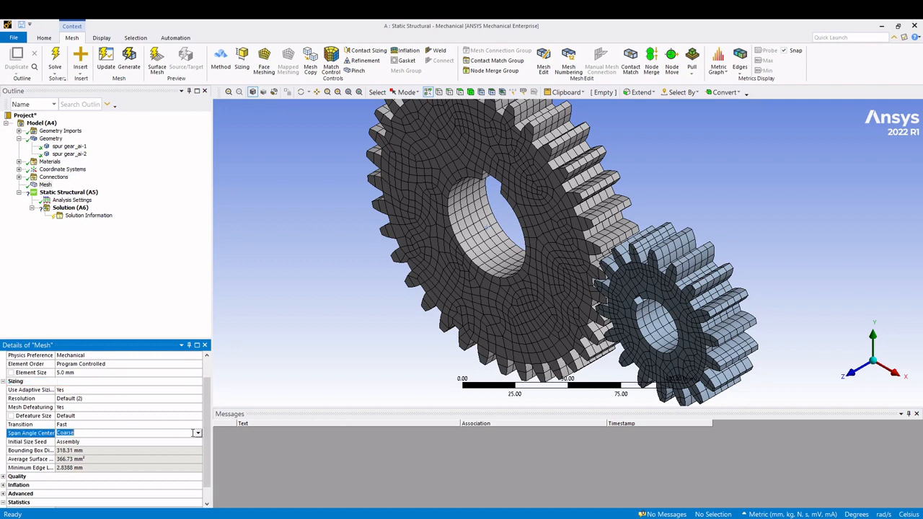
{"action": "left_click", "coordinate": [198, 433]}
{"action": "left_click", "coordinate": [158, 287]}
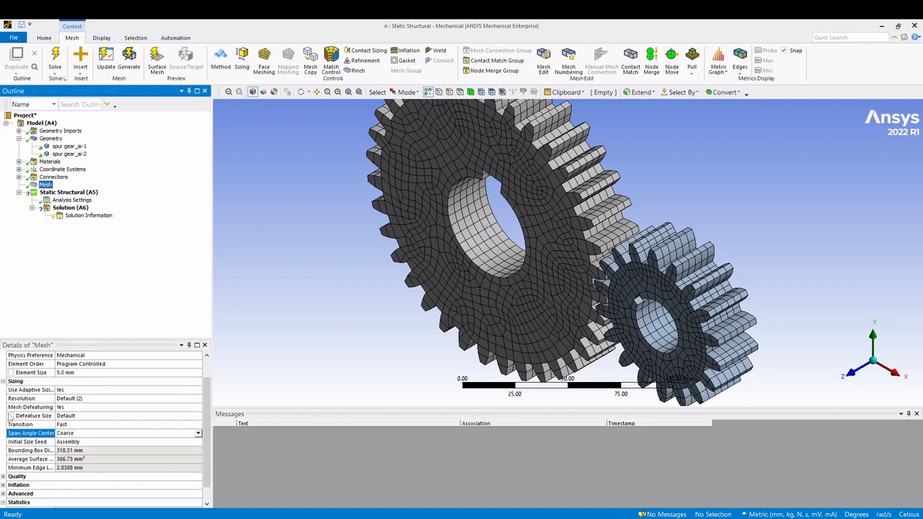
- Look through the remaining mesh detail groups and collapse Sizing to check the node and element statistics
{"action": "scroll", "coordinate": [11, 431], "scroll_direction": "down", "scroll_amount": 1}
{"action": "left_click", "coordinate": [13, 476]}
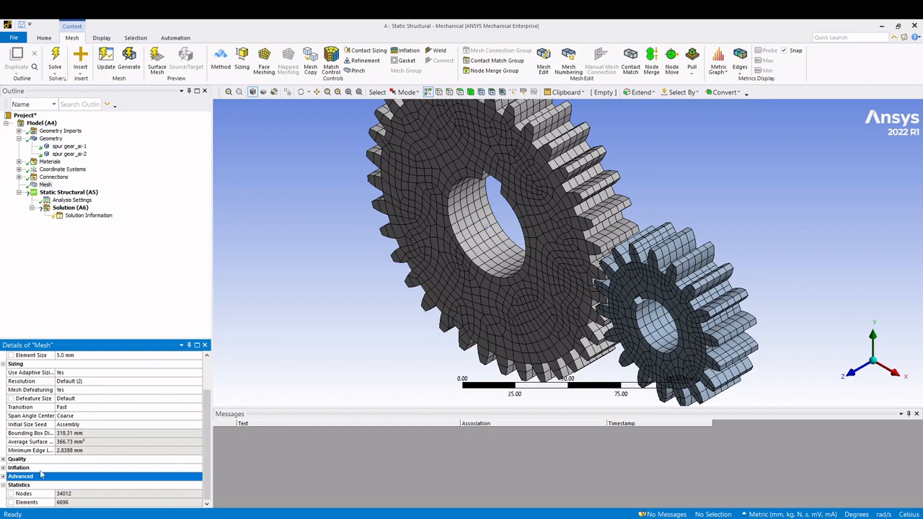
{"action": "left_click", "coordinate": [3, 476]}
{"action": "scroll", "coordinate": [11, 483], "scroll_direction": "down", "scroll_amount": 3}
{"action": "scroll", "coordinate": [10, 490], "scroll_direction": "up", "scroll_amount": 5}
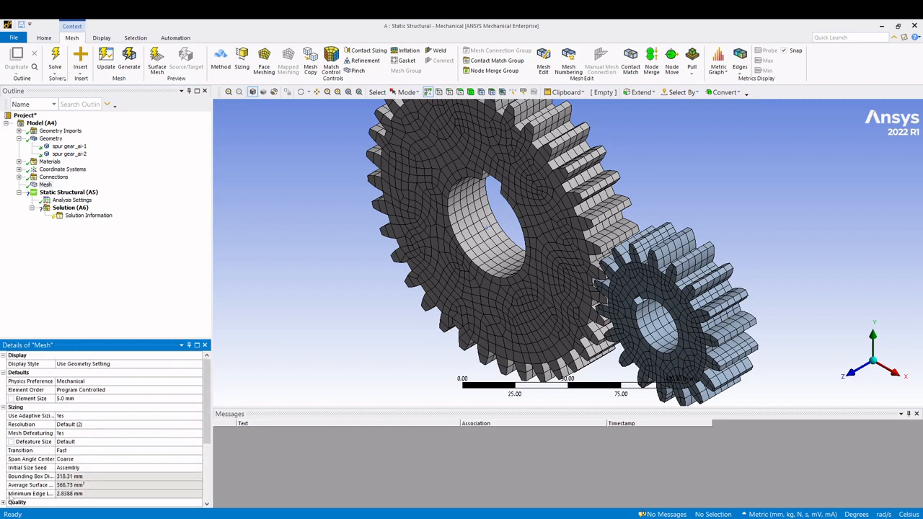
{"action": "scroll", "coordinate": [22, 479], "scroll_direction": "down", "scroll_amount": 1}
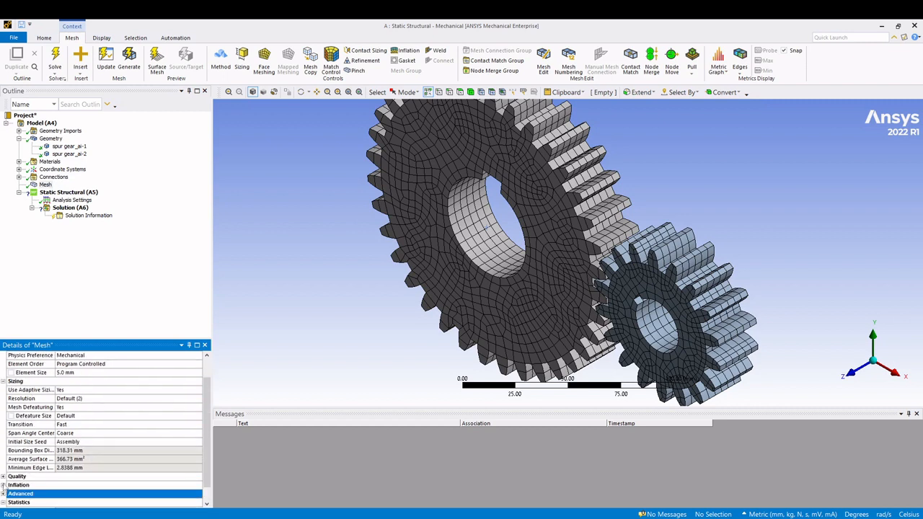
{"action": "scroll", "coordinate": [4, 479], "scroll_direction": "up", "scroll_amount": 1}
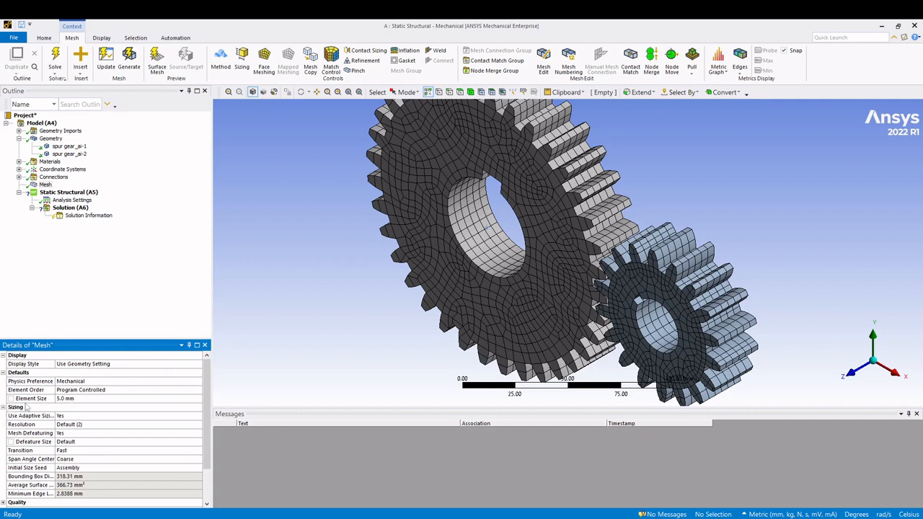
{"action": "left_click", "coordinate": [4, 407]}
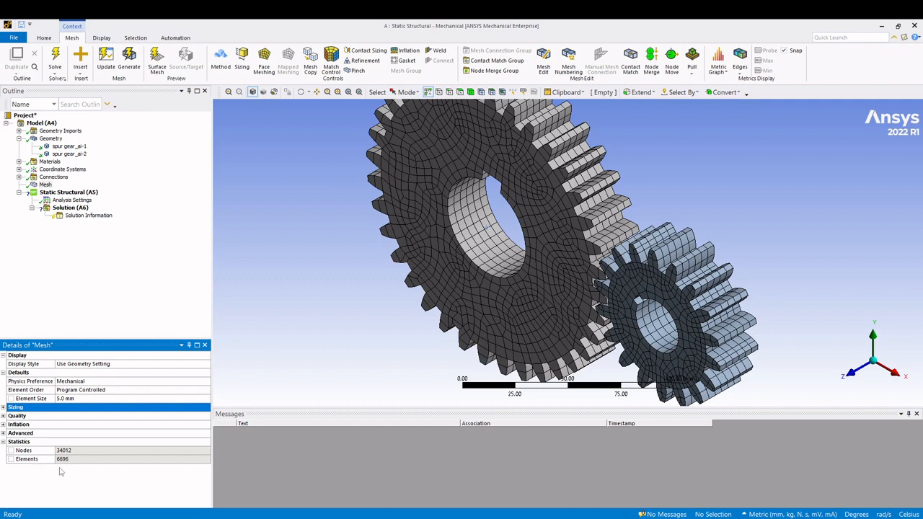
{"action": "left_click", "coordinate": [119, 294]}
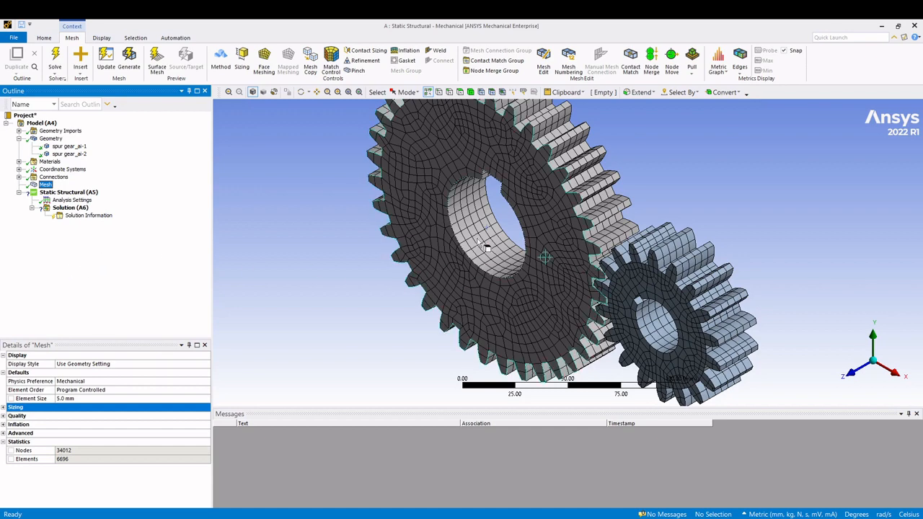
- Examine the 5 mm mesh on both gears from several angles, including the large gear's bore
{"action": "scroll", "coordinate": [499, 240], "scroll_direction": "down", "scroll_amount": 3}
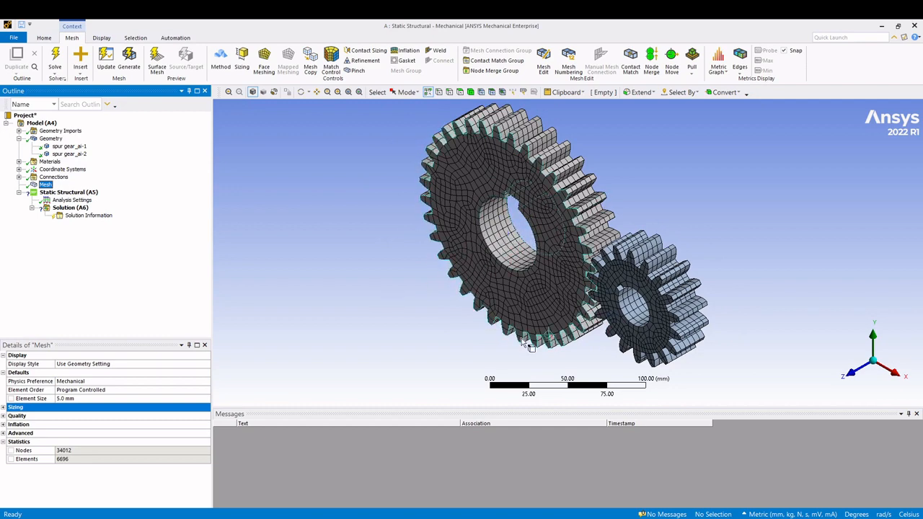
{"action": "middle_click_drag", "start_coordinate": [690, 316], "coordinate": [745, 295]}
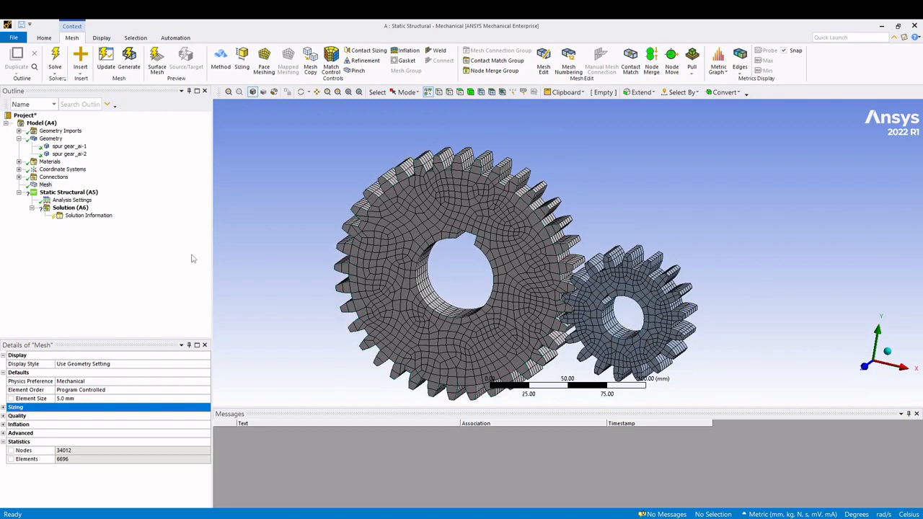
{"action": "middle_click_drag", "start_coordinate": [432, 297], "coordinate": [469, 318]}
{"action": "scroll", "coordinate": [465, 315], "scroll_direction": "up", "scroll_amount": 4}
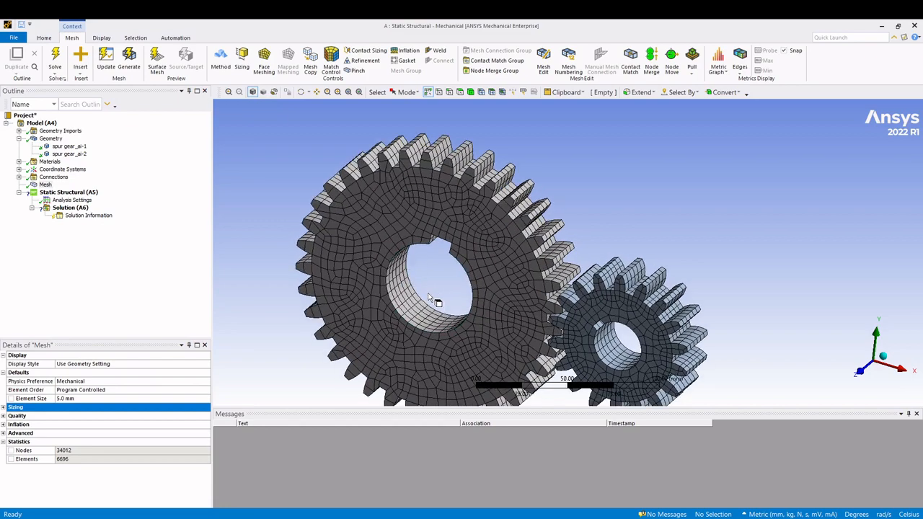
{"action": "scroll", "coordinate": [339, 337], "scroll_direction": "up", "scroll_amount": 1}
{"action": "middle_click_drag", "start_coordinate": [339, 338], "coordinate": [470, 254]}
{"action": "scroll", "coordinate": [457, 250], "scroll_direction": "down", "scroll_amount": 4}
{"action": "scroll", "coordinate": [469, 254], "scroll_direction": "down", "scroll_amount": 1}
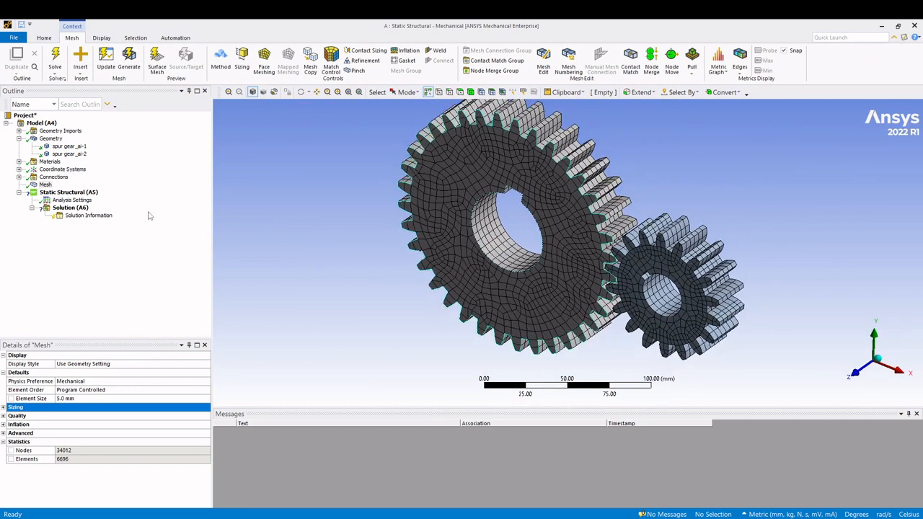
- Insert a Remote Displacement under Static Structural and select the cylindrical bore faces of both gears
{"action": "right_click", "coordinate": [68, 195]}
{"action": "mouse_move", "coordinate": [129, 200]}
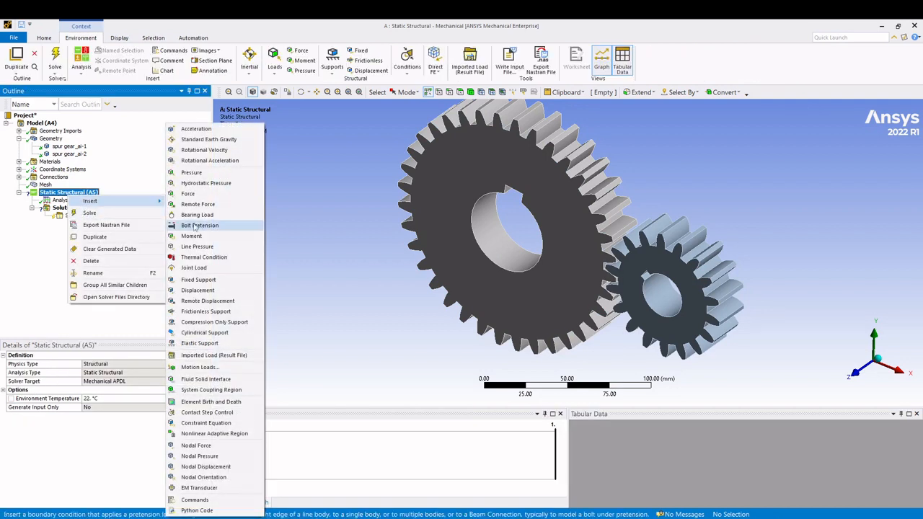
{"action": "left_click", "coordinate": [214, 303]}
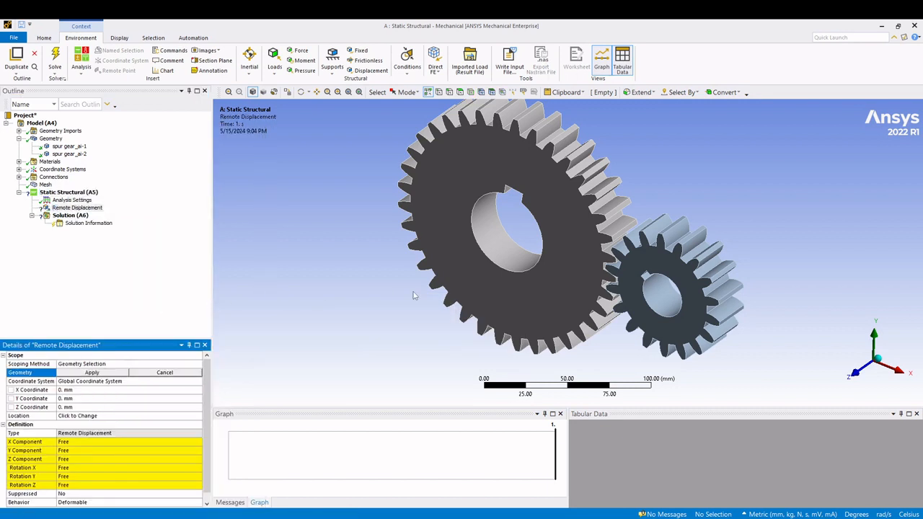
{"action": "left_click", "coordinate": [509, 264]}
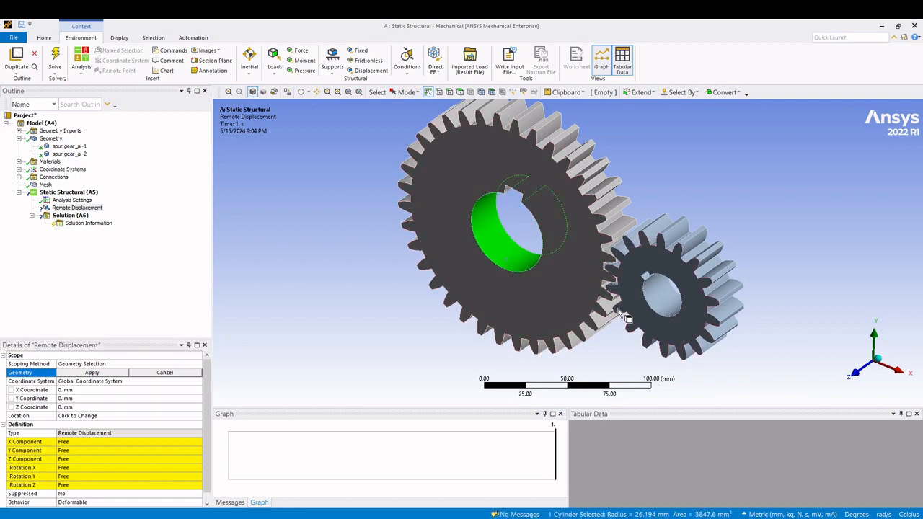
{"action": "middle_click_drag", "start_coordinate": [640, 239], "coordinate": [639, 291]}
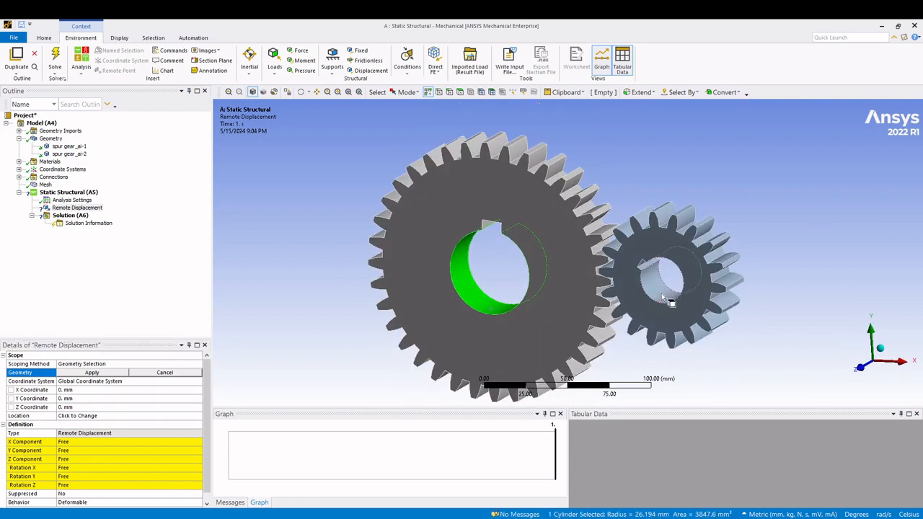
{"action": "left_click", "coordinate": [663, 297], "text": "ctrl"}
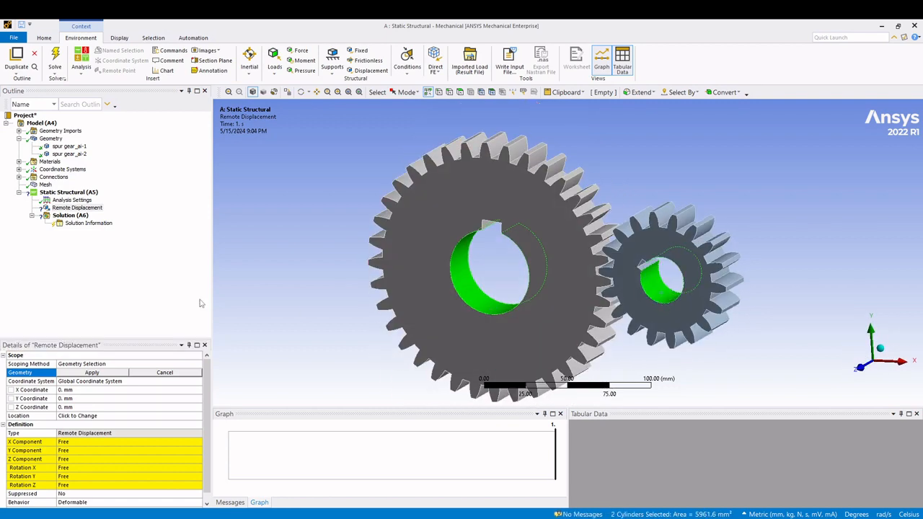
- Set the X, Y and Z components of the Remote Displacement to 0 mm
{"action": "scroll", "coordinate": [60, 456], "scroll_direction": "down", "scroll_amount": 1}
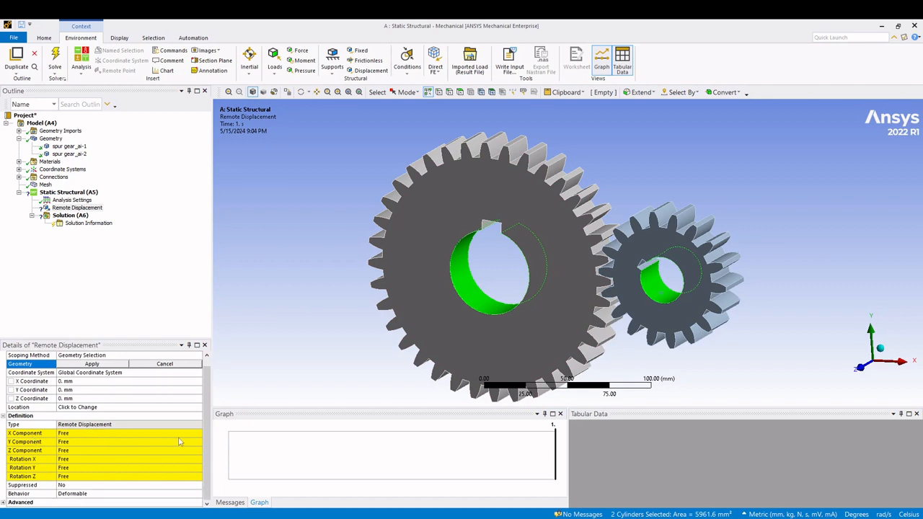
{"action": "middle_click_drag", "start_coordinate": [520, 264], "coordinate": [495, 277]}
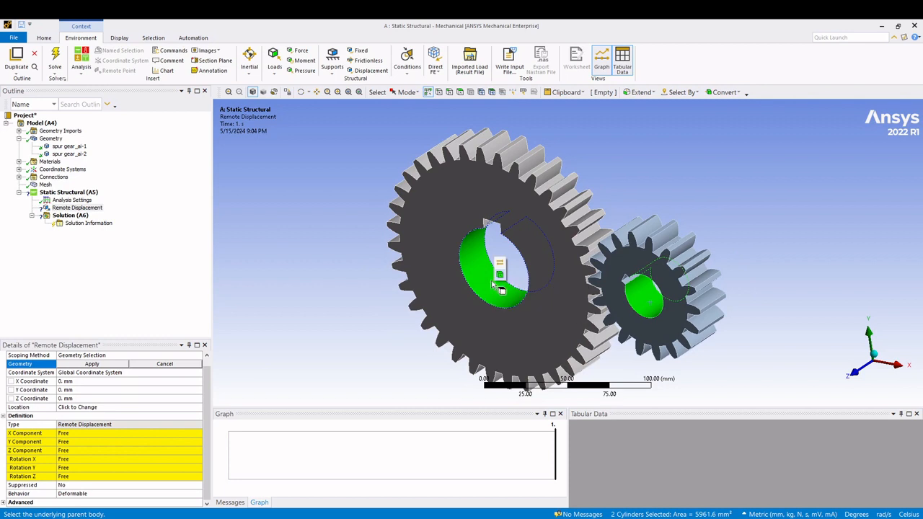
{"action": "left_click", "coordinate": [91, 434]}
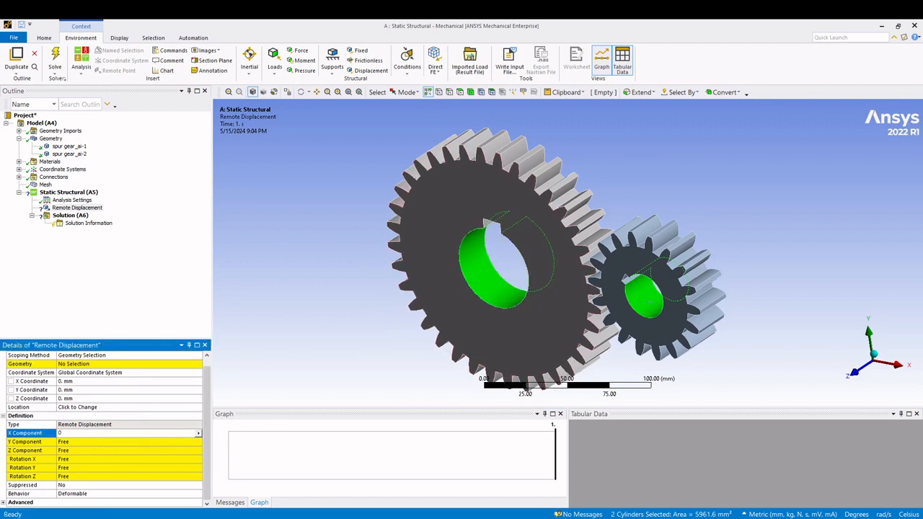
{"action": "type", "text": "0"}
{"action": "left_click", "coordinate": [152, 296]}
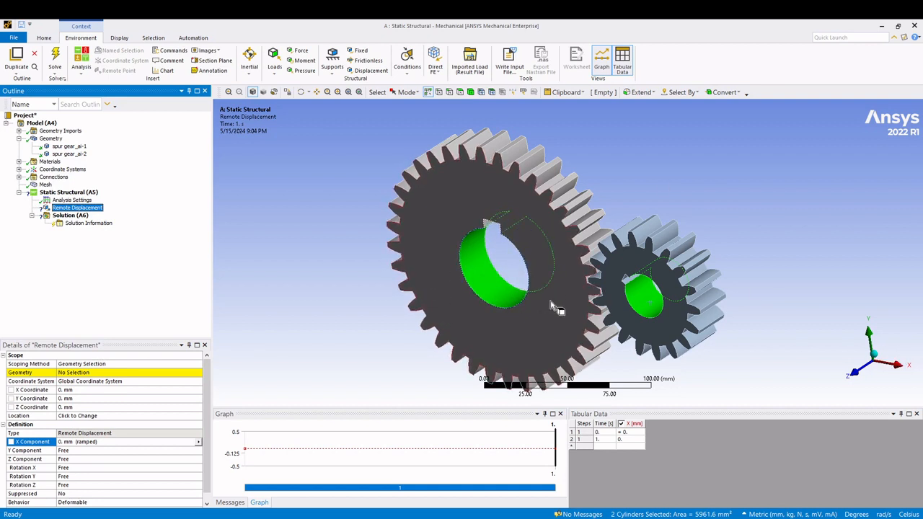
{"action": "left_click", "coordinate": [64, 451]}
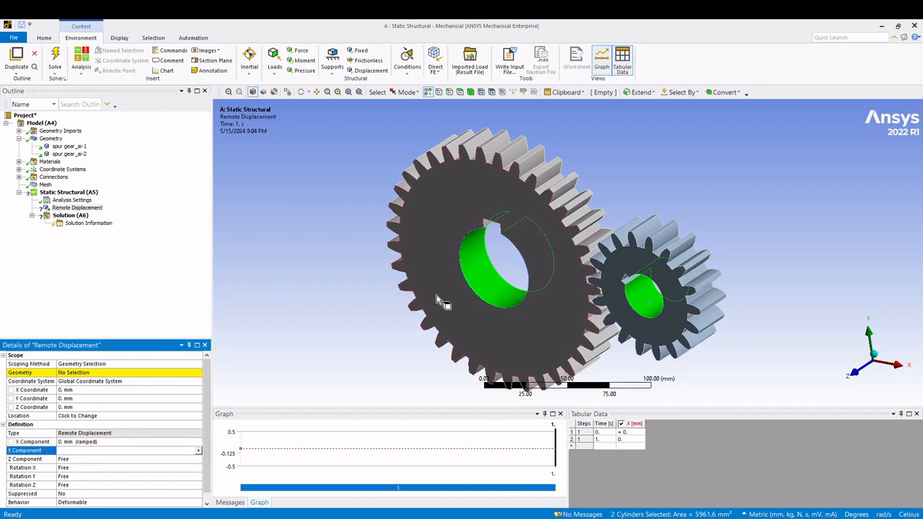
{"action": "type", "text": "0"}
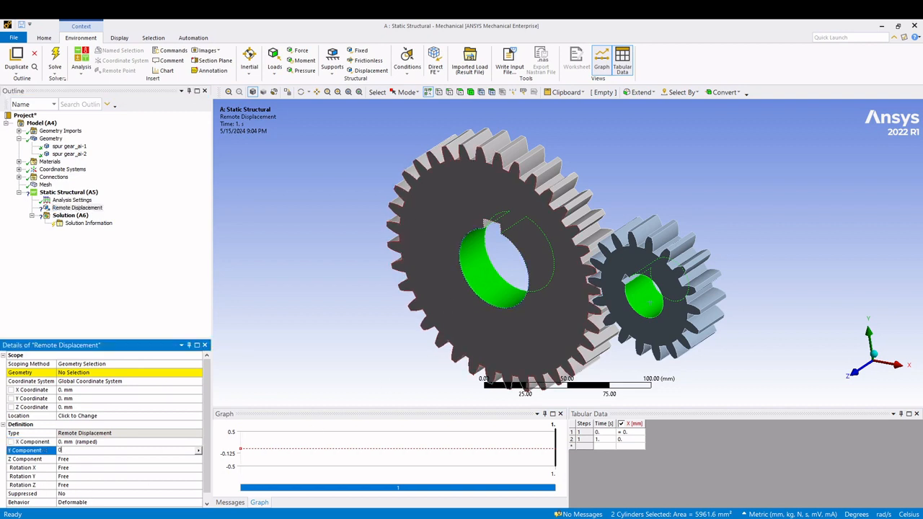
{"action": "left_click", "coordinate": [119, 458]}
{"action": "type", "text": "0"}
{"action": "left_click", "coordinate": [134, 283]}
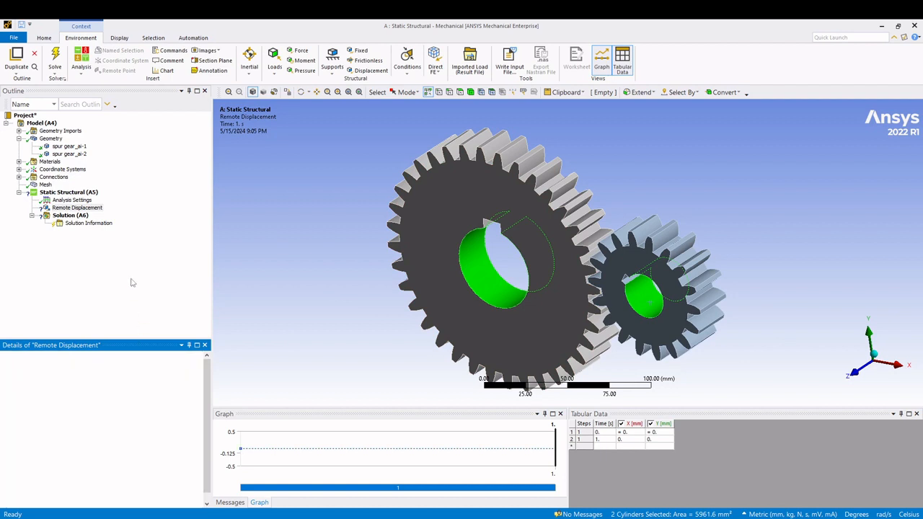
- Set Rotation X and Rotation Y of the Remote Displacement to 0°, leaving Rotation Z free
{"action": "scroll", "coordinate": [60, 456], "scroll_direction": "down", "scroll_amount": 1}
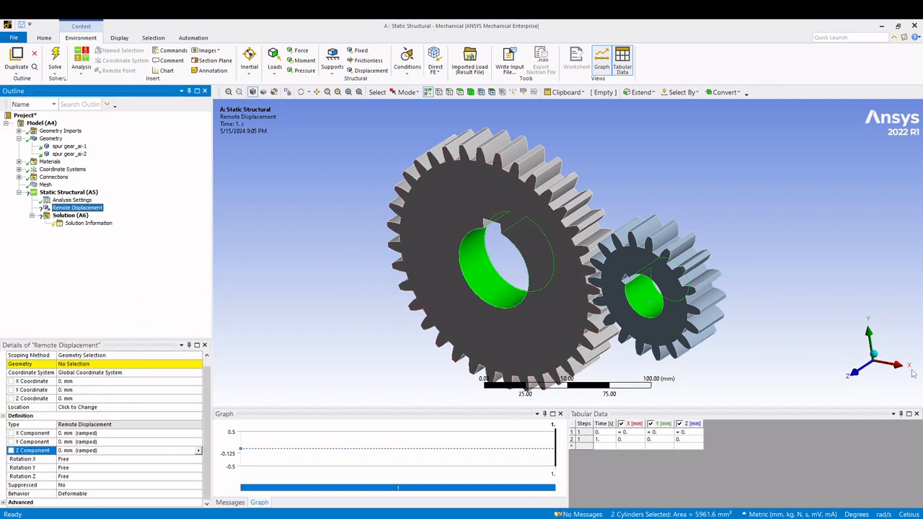
{"action": "left_click", "coordinate": [67, 459]}
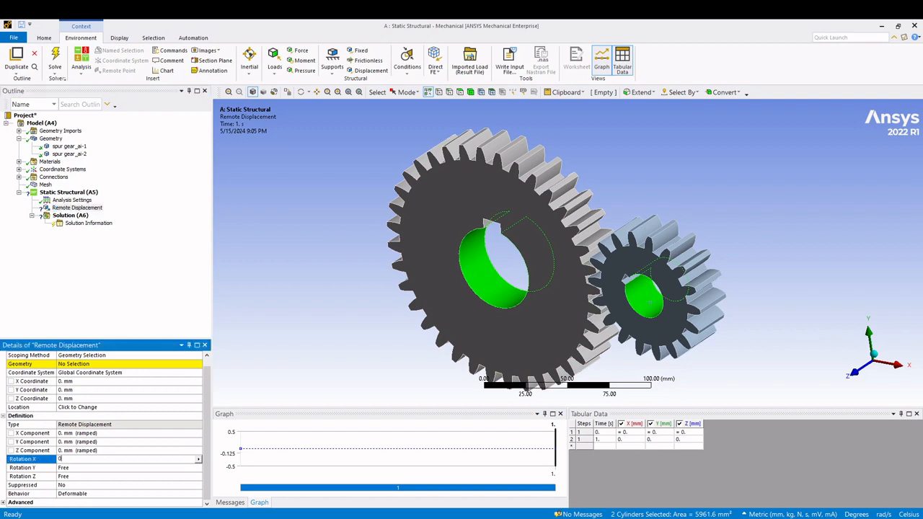
{"action": "type", "text": "0"}
{"action": "key", "text": "Return"}
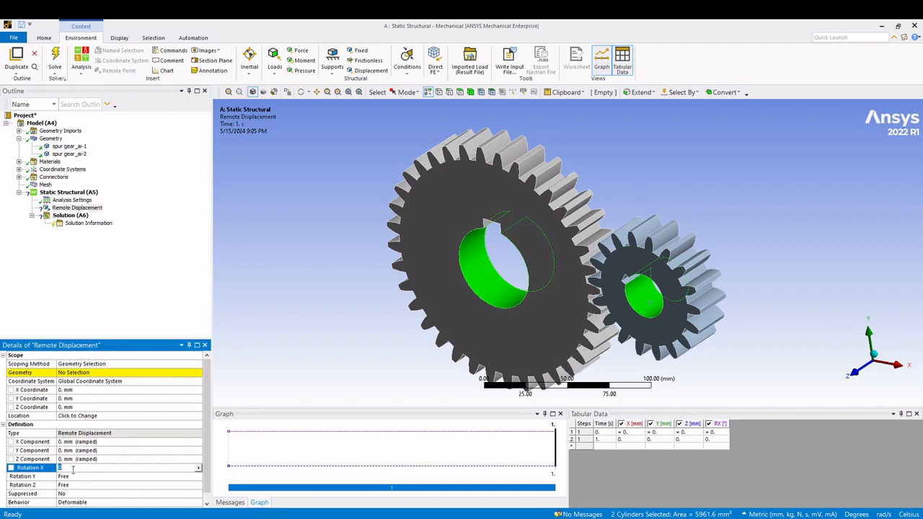
{"action": "left_click", "coordinate": [99, 339]}
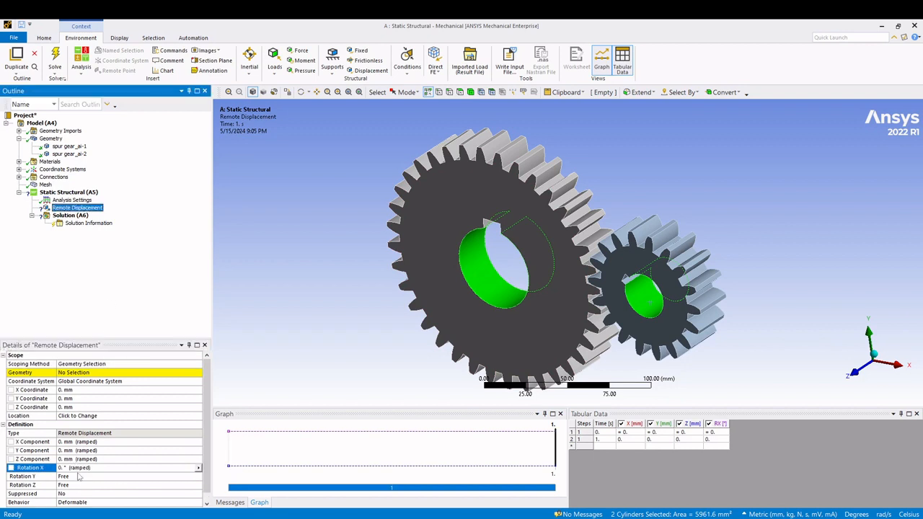
{"action": "scroll", "coordinate": [81, 480], "scroll_direction": "down", "scroll_amount": 1}
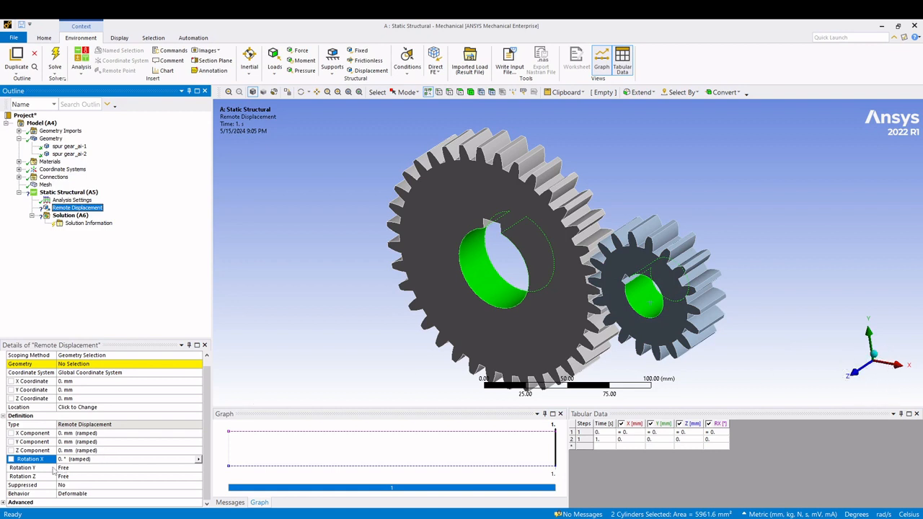
{"action": "left_click", "coordinate": [128, 468]}
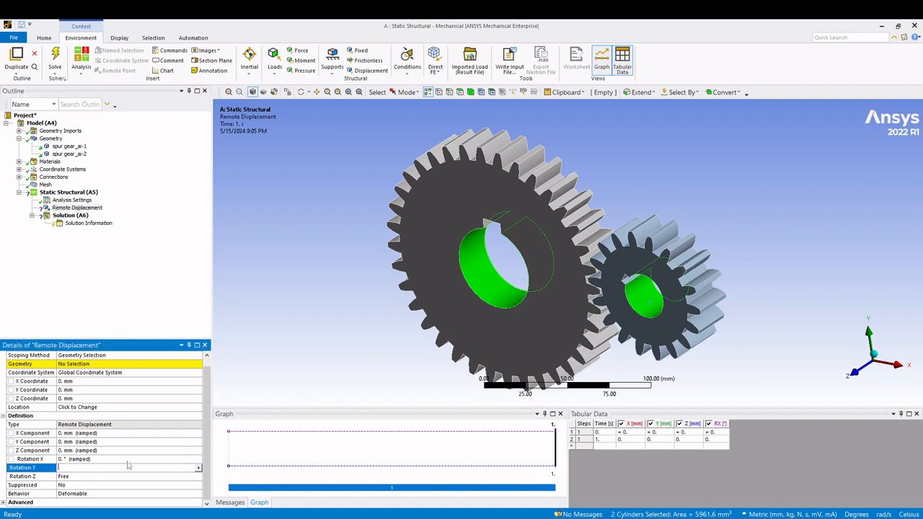
{"action": "left_click", "coordinate": [101, 275]}
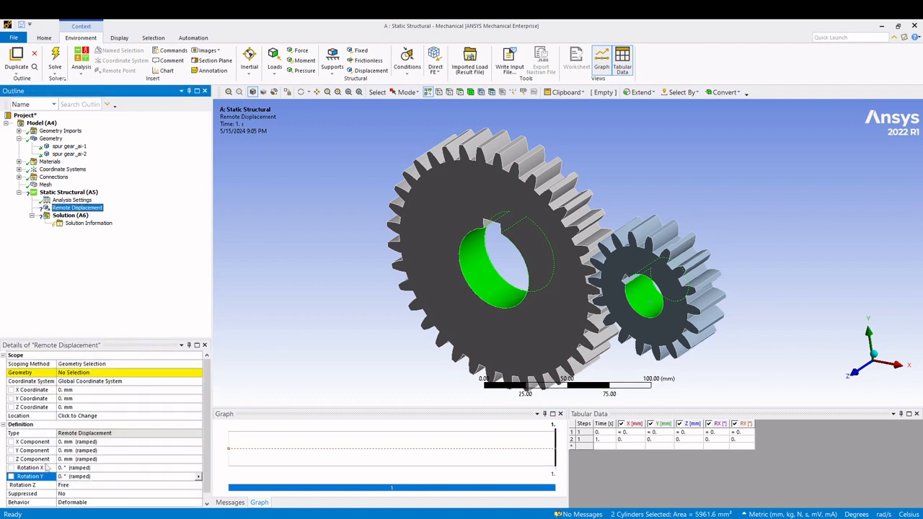
{"action": "scroll", "coordinate": [48, 467], "scroll_direction": "down", "scroll_amount": 1}
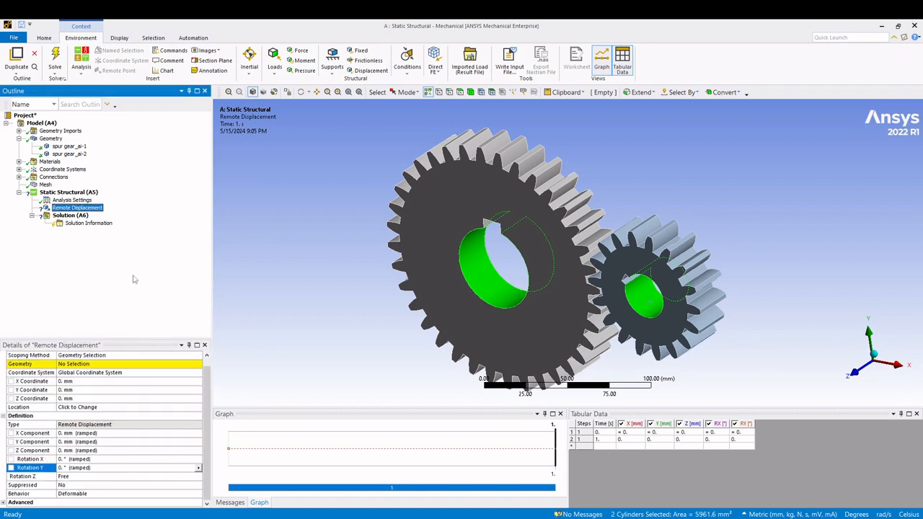
- Insert a Frictionless Support under Static Structural and scope it to the cylindrical bore faces of both gears
{"action": "right_click", "coordinate": [65, 192]}
{"action": "mouse_move", "coordinate": [84, 198]}
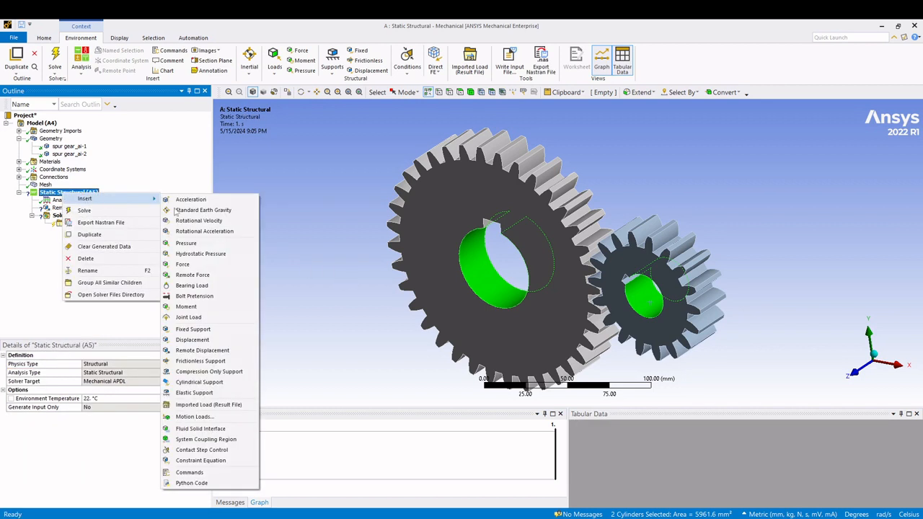
{"action": "left_click", "coordinate": [216, 362]}
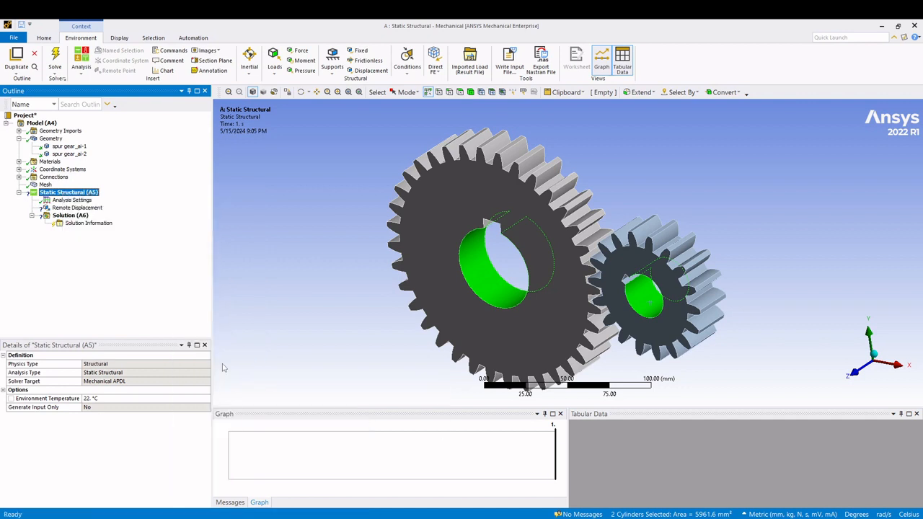
{"action": "left_click", "coordinate": [494, 286]}
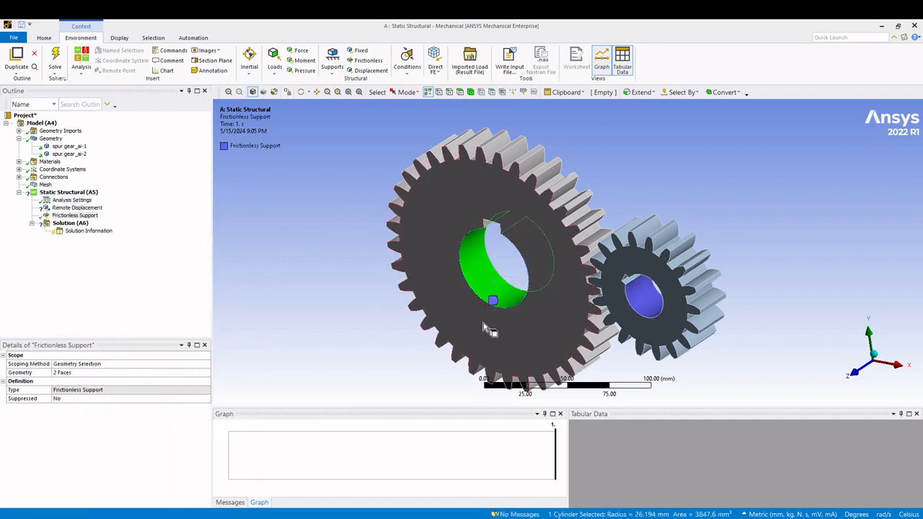
{"action": "left_click", "coordinate": [647, 308], "text": "ctrl"}
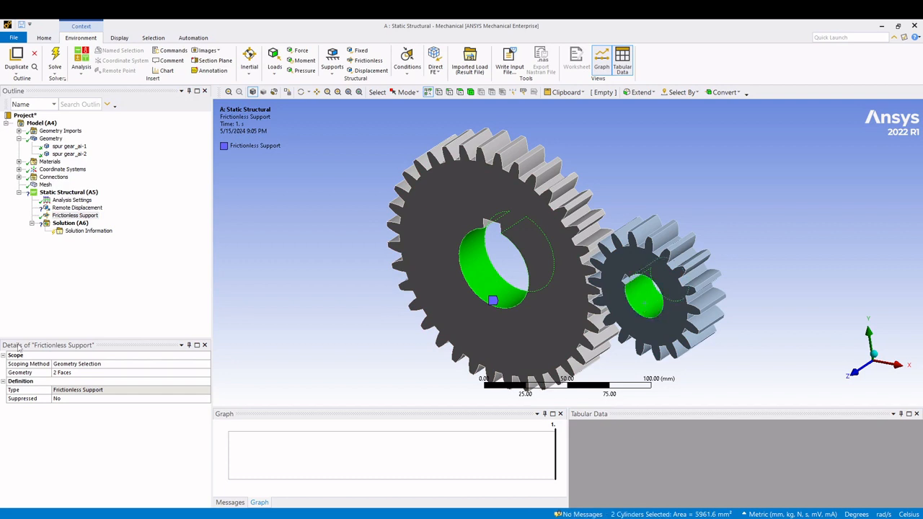
{"action": "left_click", "coordinate": [96, 374]}
{"action": "left_click", "coordinate": [109, 375]}
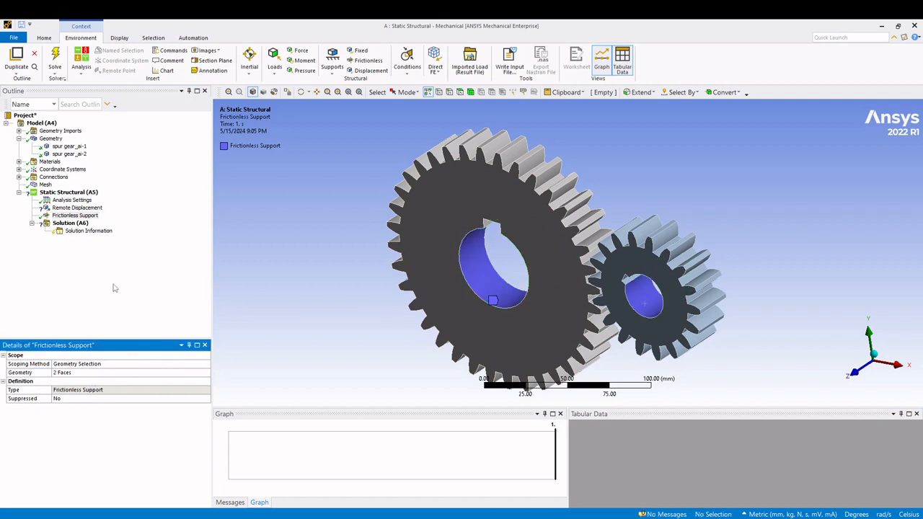
{"action": "left_click", "coordinate": [165, 261]}
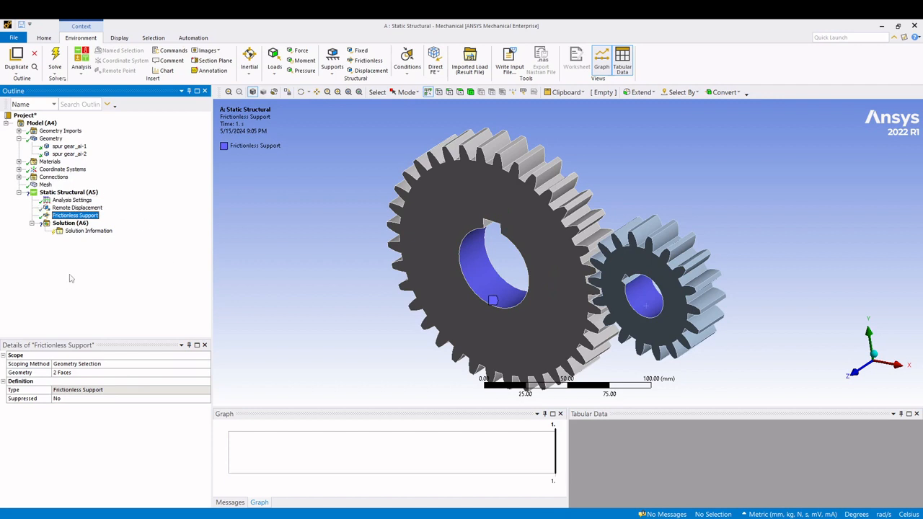
- Insert a Moment under Static Structural and scope it to the flat front face of the small gear
{"action": "scroll", "coordinate": [580, 295], "scroll_direction": "down", "scroll_amount": 1}
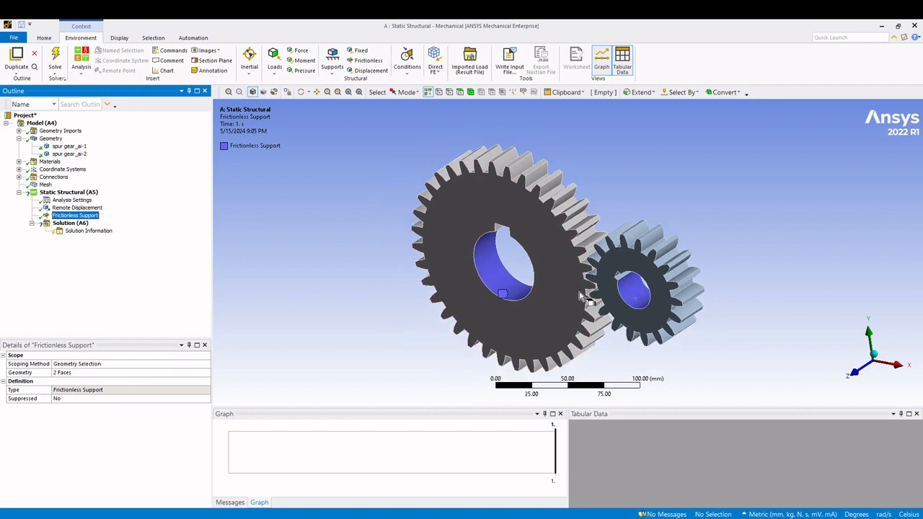
{"action": "middle_click_drag", "start_coordinate": [581, 295], "coordinate": [674, 307]}
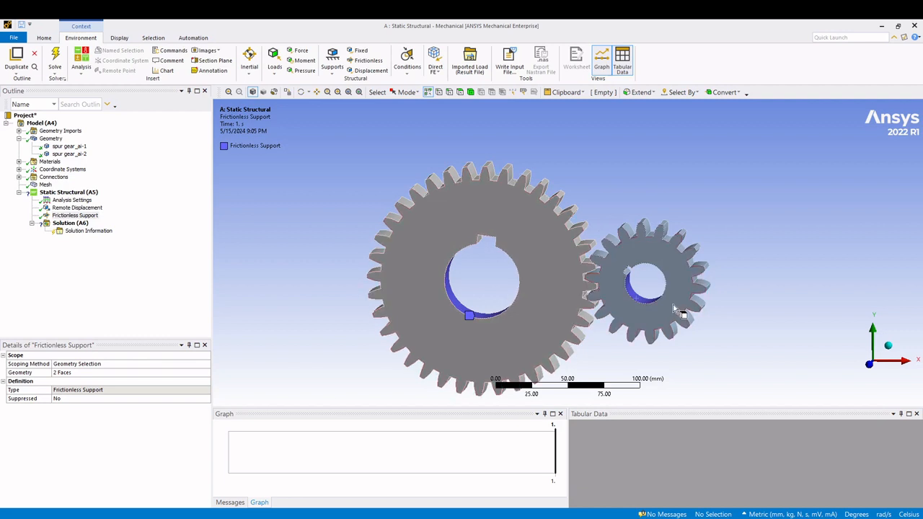
{"action": "left_click", "coordinate": [888, 346]}
{"action": "left_click", "coordinate": [851, 370]}
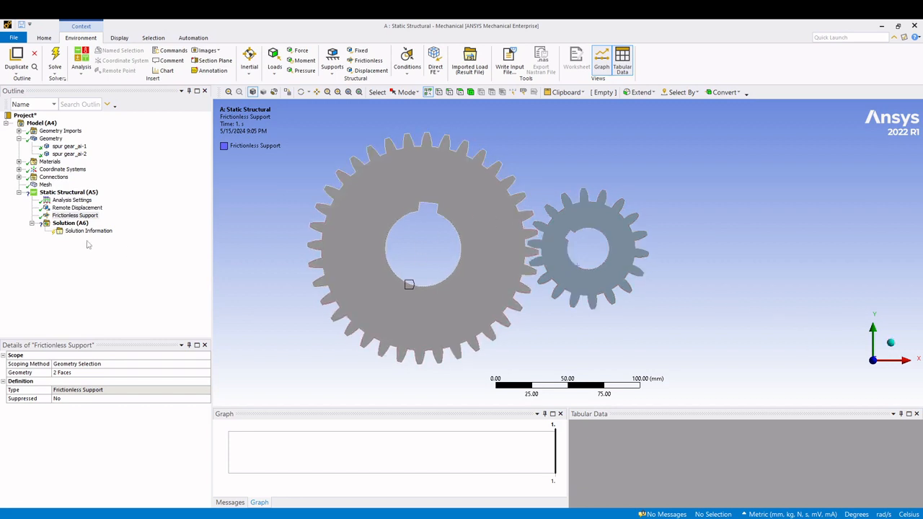
{"action": "left_click", "coordinate": [891, 342]}
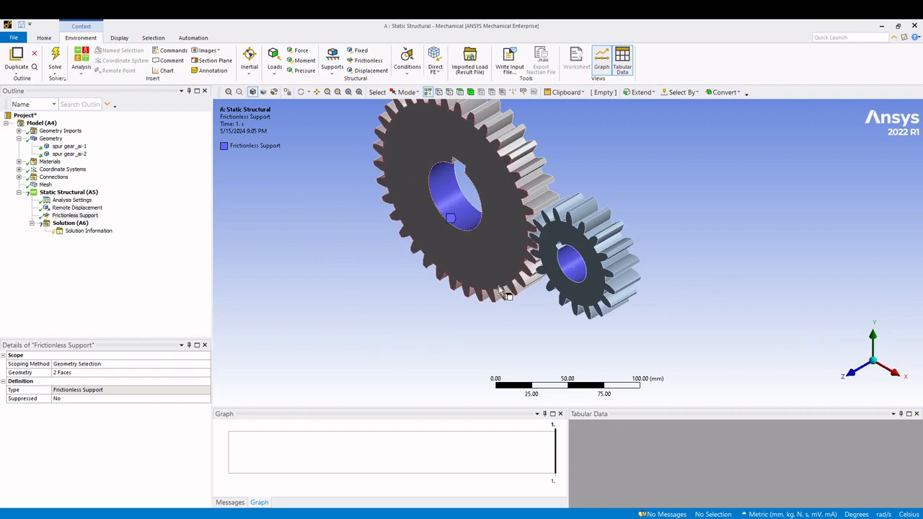
{"action": "left_click", "coordinate": [69, 192]}
{"action": "right_click", "coordinate": [70, 193]}
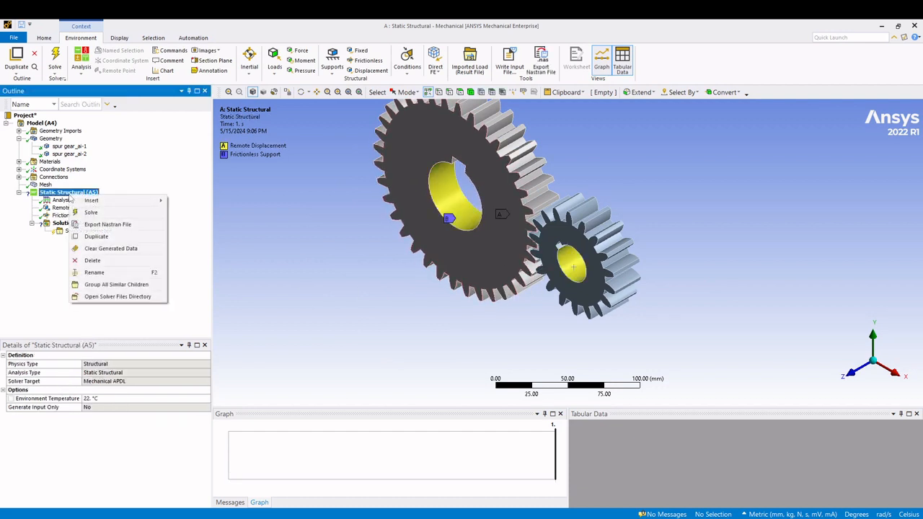
{"action": "mouse_move", "coordinate": [101, 200]}
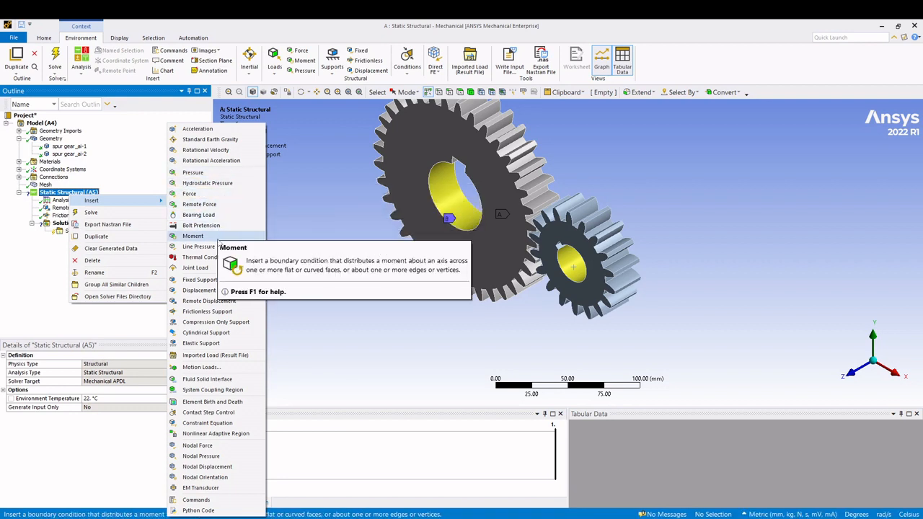
{"action": "left_click", "coordinate": [216, 236]}
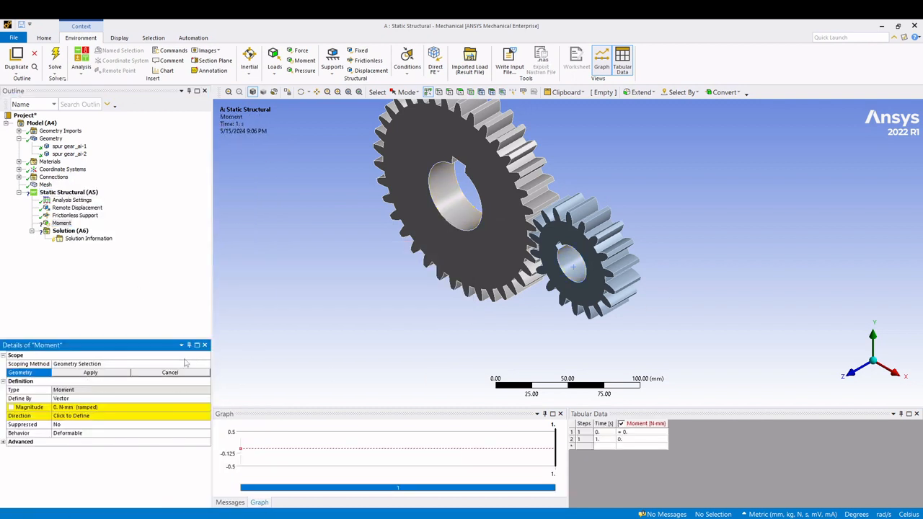
{"action": "left_click", "coordinate": [574, 290]}
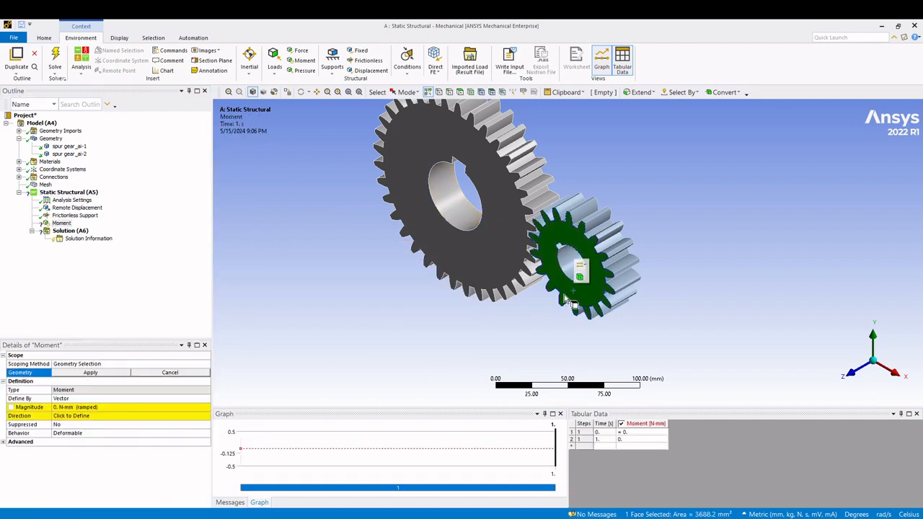
{"action": "left_click", "coordinate": [81, 374]}
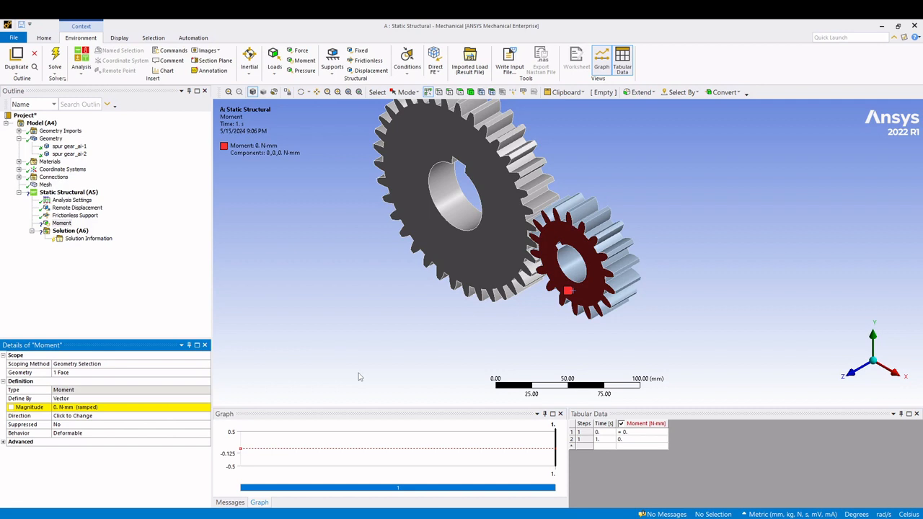
- Set the Moment's magnitude to 5000 N-mm and check its rotation direction on the small gear
{"action": "left_click", "coordinate": [62, 408]}
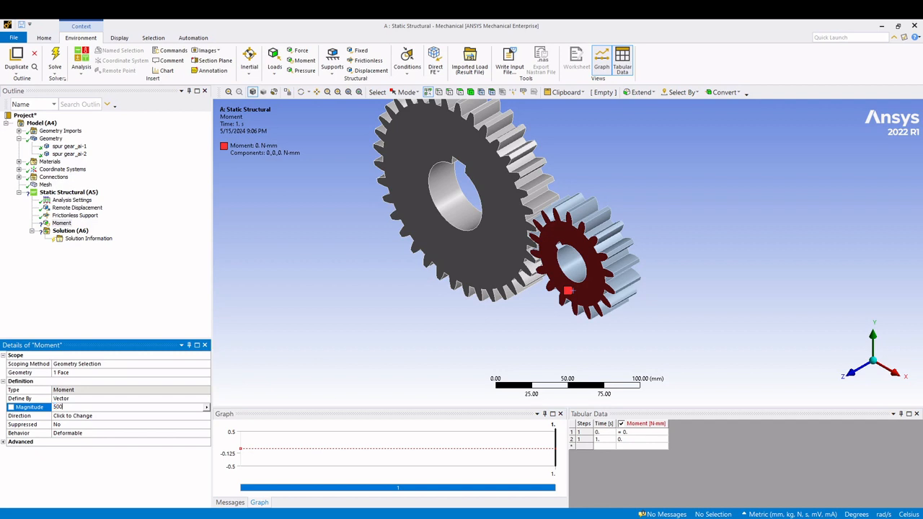
{"action": "left_click", "coordinate": [137, 336]}
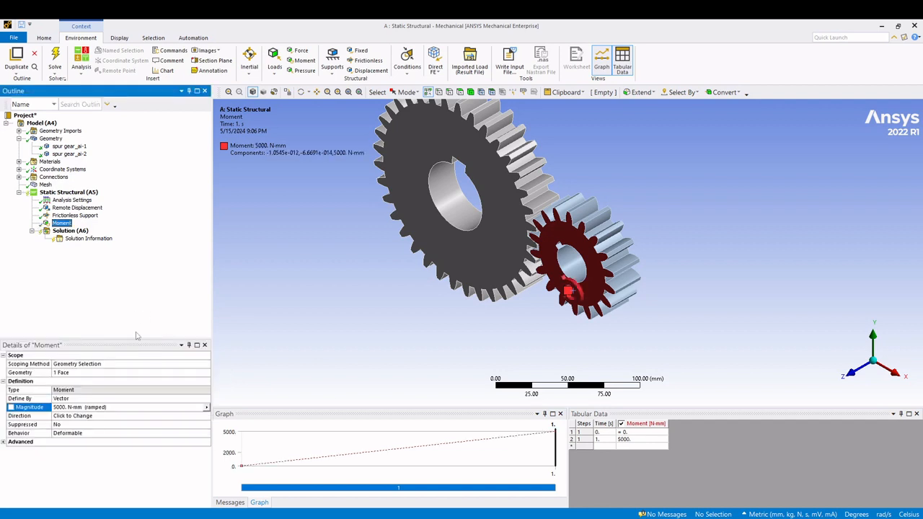
{"action": "scroll", "coordinate": [619, 330], "scroll_direction": "up", "scroll_amount": 10}
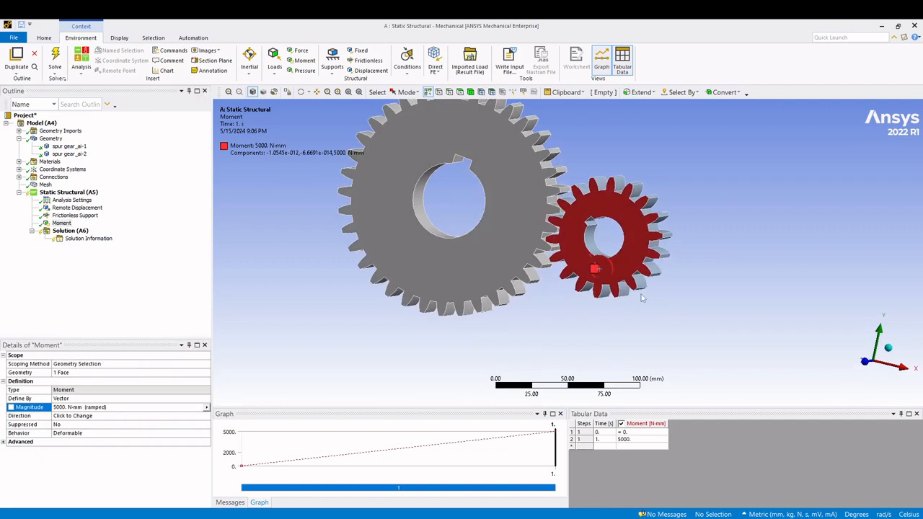
{"action": "middle_click_drag", "start_coordinate": [632, 303], "coordinate": [646, 260]}
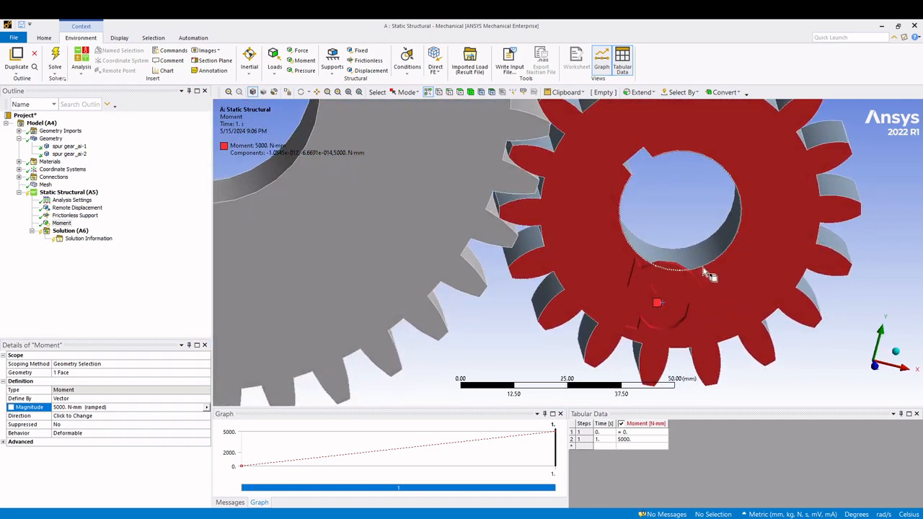
- Try reversing the Moment's direction by setting its magnitude to -5000 N-mm
{"action": "left_click", "coordinate": [56, 408]}
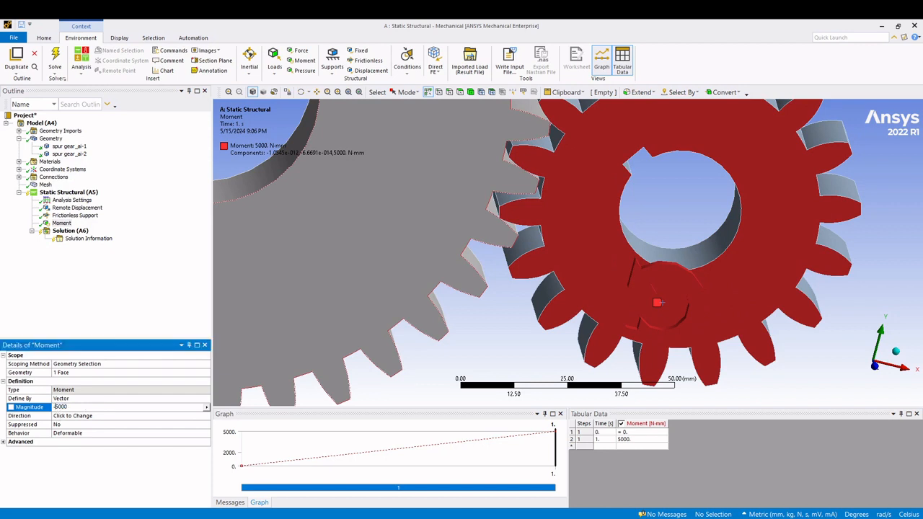
{"action": "type", "text": "-"}
{"action": "key", "text": "Return"}
{"action": "scroll", "coordinate": [758, 260], "scroll_direction": "up", "scroll_amount": 2}
{"action": "scroll", "coordinate": [721, 276], "scroll_direction": "down", "scroll_amount": 5}
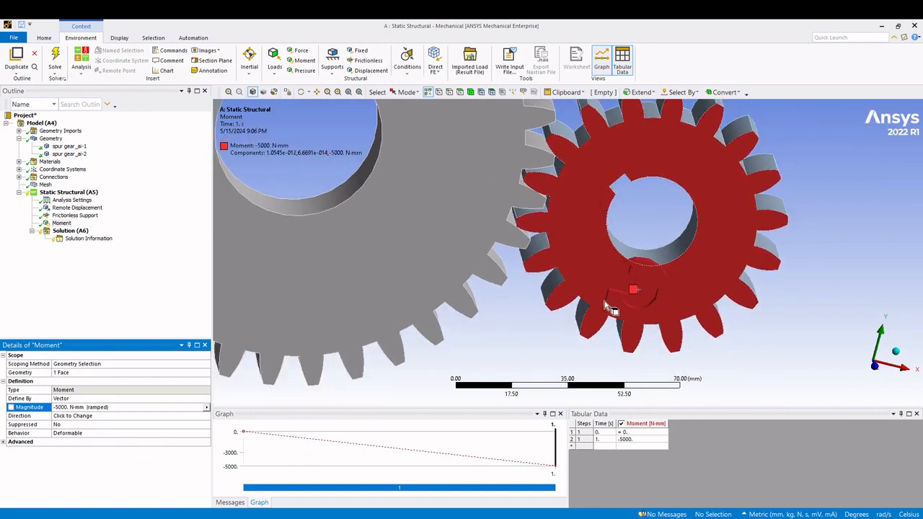
- Restore the Moment's magnitude to 5000 N-mm and inspect the load direction on the small gear
{"action": "left_click", "coordinate": [59, 407]}
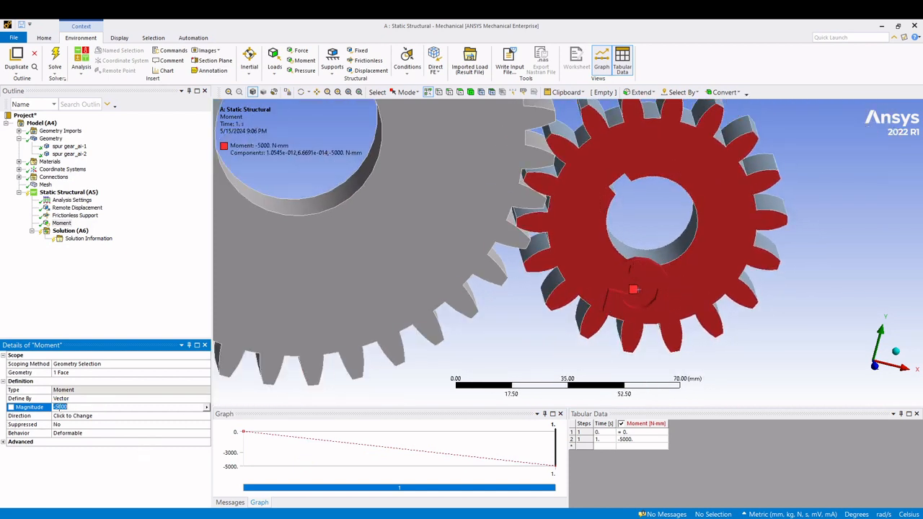
{"action": "type", "text": "5000"}
{"action": "key", "text": "Return"}
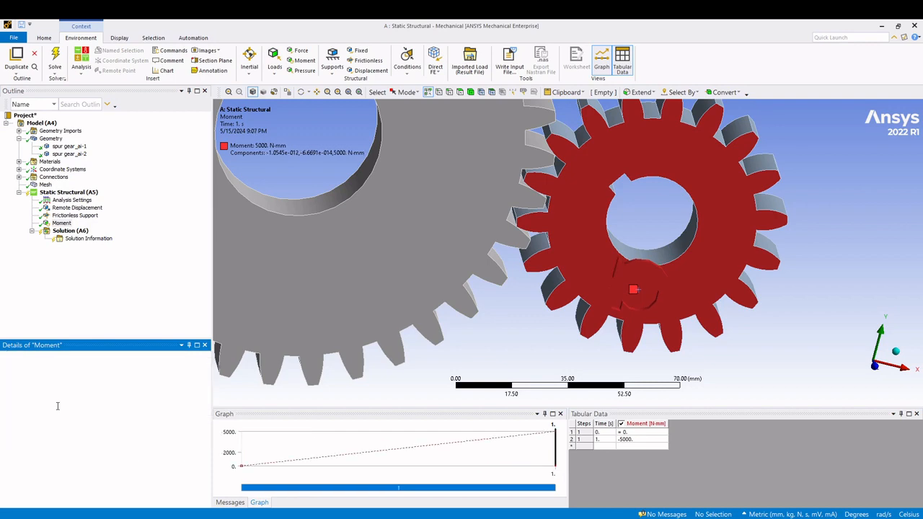
{"action": "scroll", "coordinate": [781, 312], "scroll_direction": "down", "scroll_amount": 1}
{"action": "scroll", "coordinate": [394, 274], "scroll_direction": "down", "scroll_amount": 1}
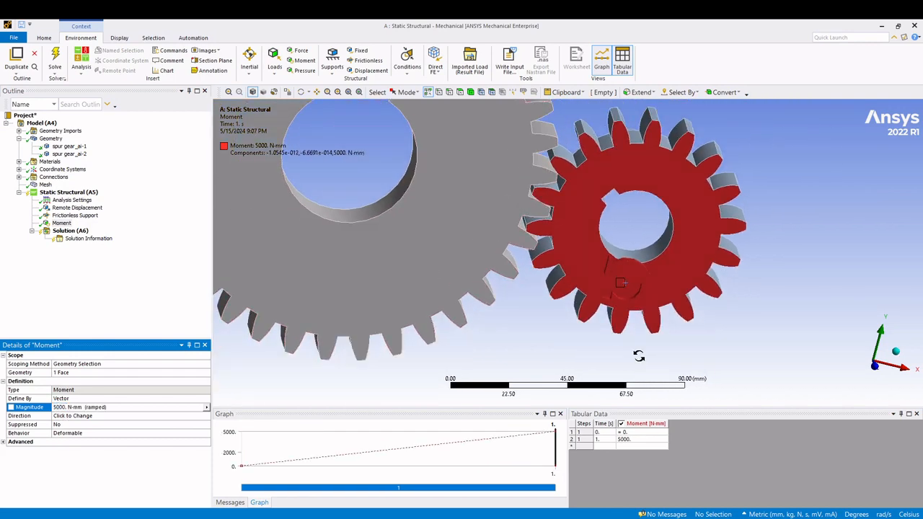
{"action": "middle_click_drag", "start_coordinate": [639, 354], "coordinate": [543, 339]}
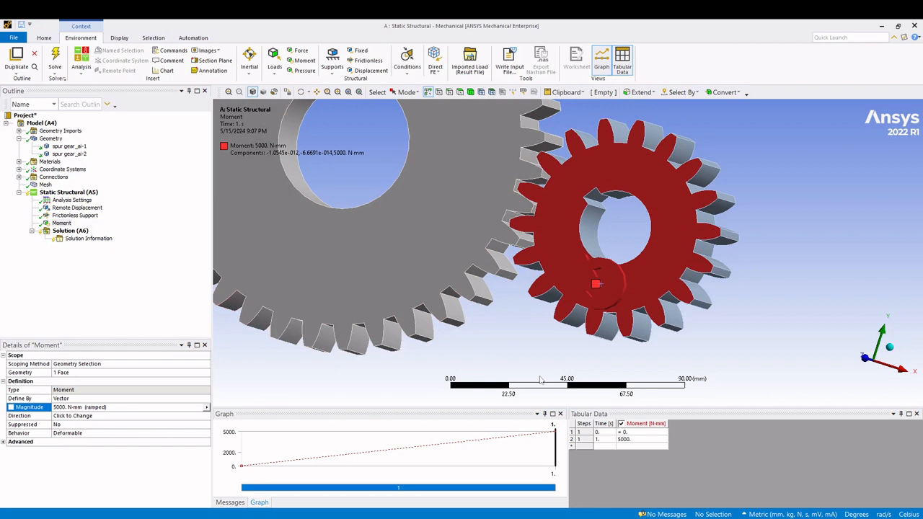
{"action": "middle_click_drag", "start_coordinate": [259, 349], "coordinate": [347, 178]}
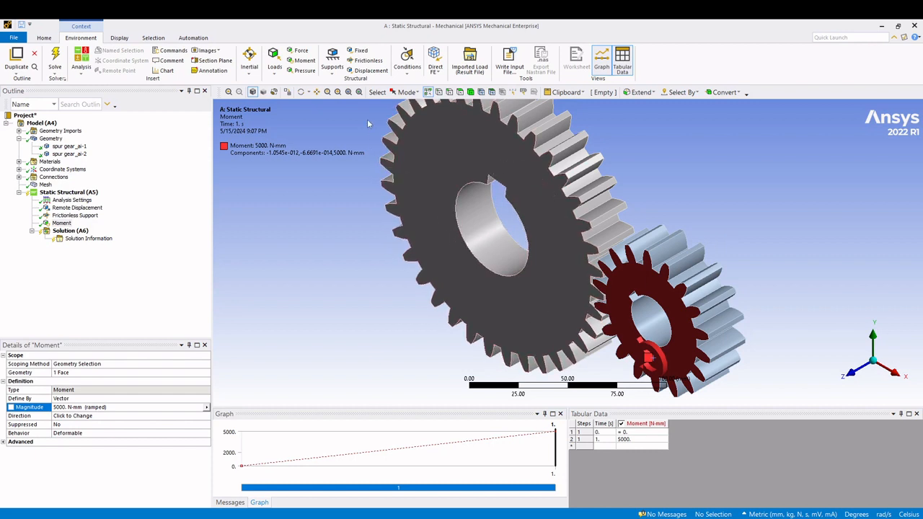
{"action": "left_click", "coordinate": [358, 92]}
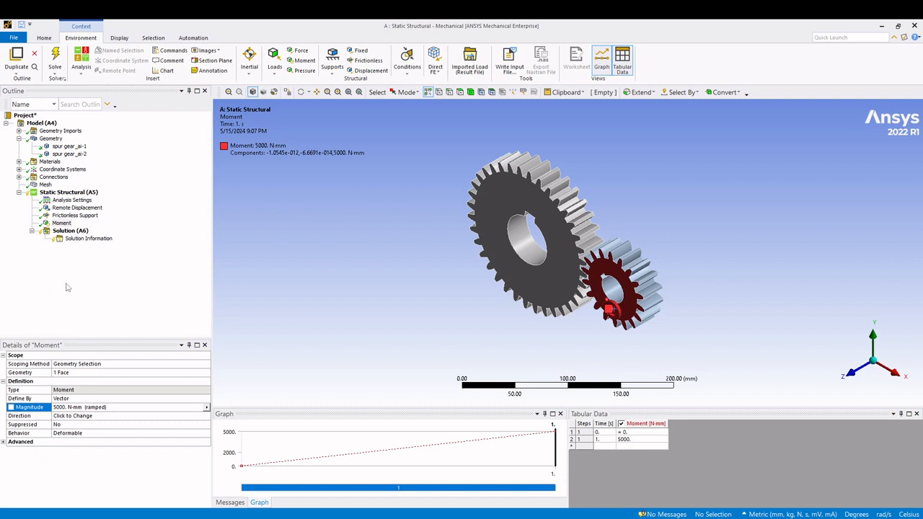
- Insert a Total Deformation result under Solution (A6)
{"action": "left_click", "coordinate": [74, 233]}
{"action": "right_click", "coordinate": [73, 235]}
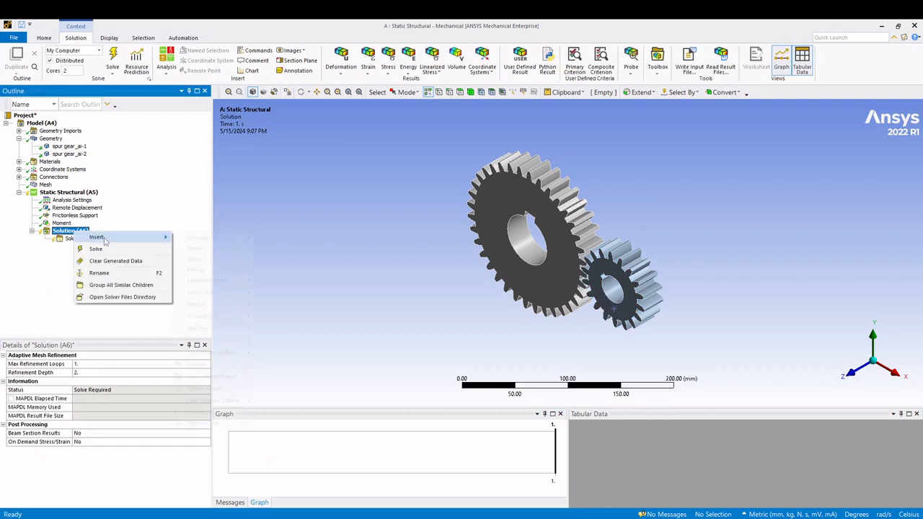
{"action": "mouse_move", "coordinate": [108, 237]}
{"action": "mouse_move", "coordinate": [217, 238]}
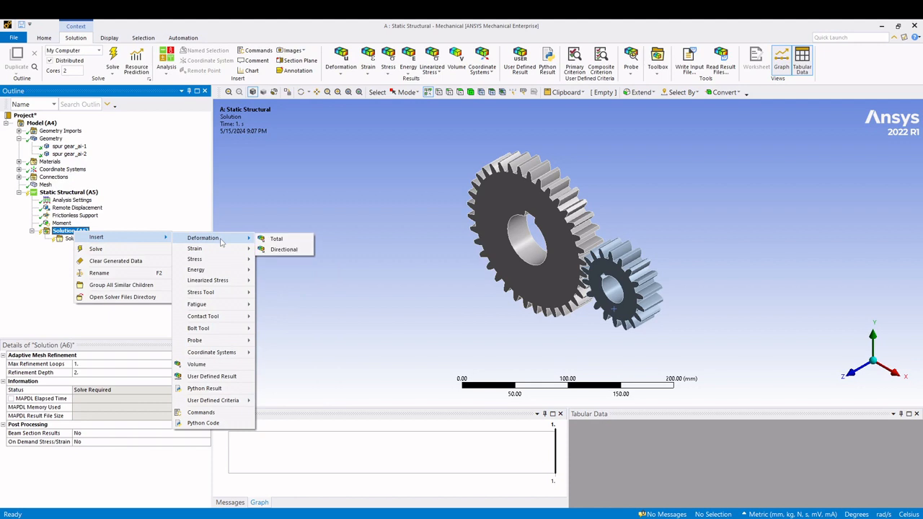
{"action": "left_click", "coordinate": [290, 243]}
- Insert an Equivalent (von-Mises) Stress result under Solution (A6)
{"action": "right_click", "coordinate": [72, 232]}
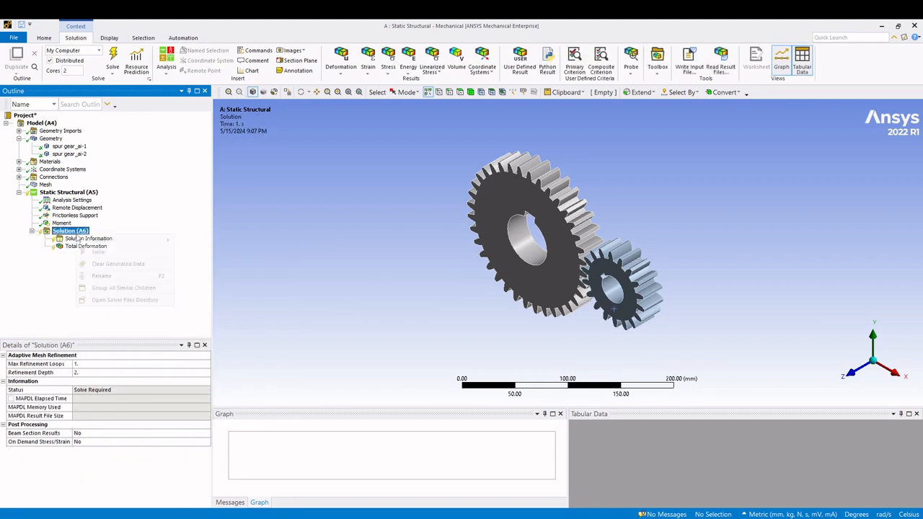
{"action": "mouse_move", "coordinate": [113, 240]}
{"action": "mouse_move", "coordinate": [217, 262]}
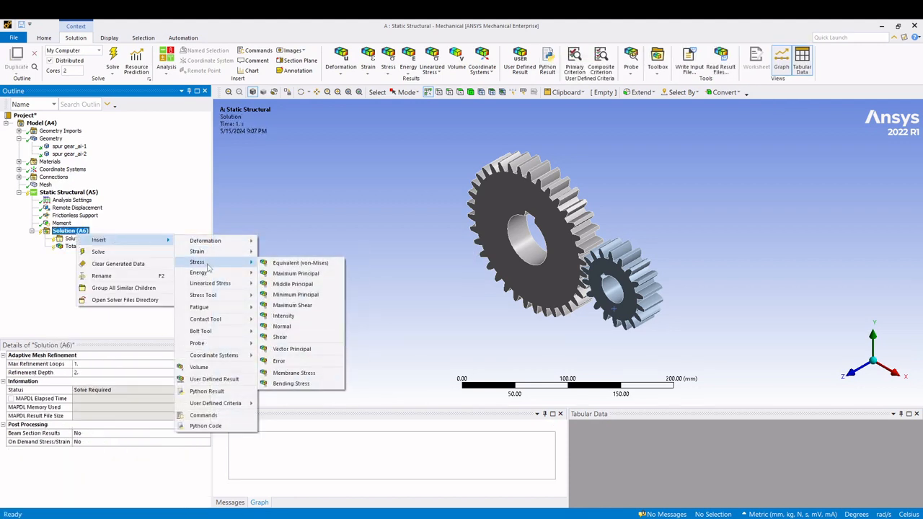
{"action": "left_click", "coordinate": [300, 263]}
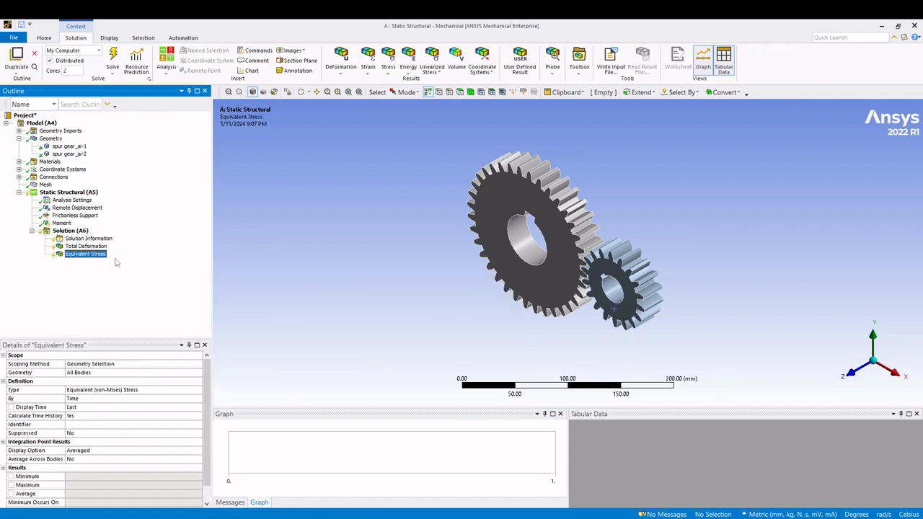
- Insert a Stress Tool based on Max Equivalent Stress under Solution (A6)
{"action": "right_click", "coordinate": [75, 235]}
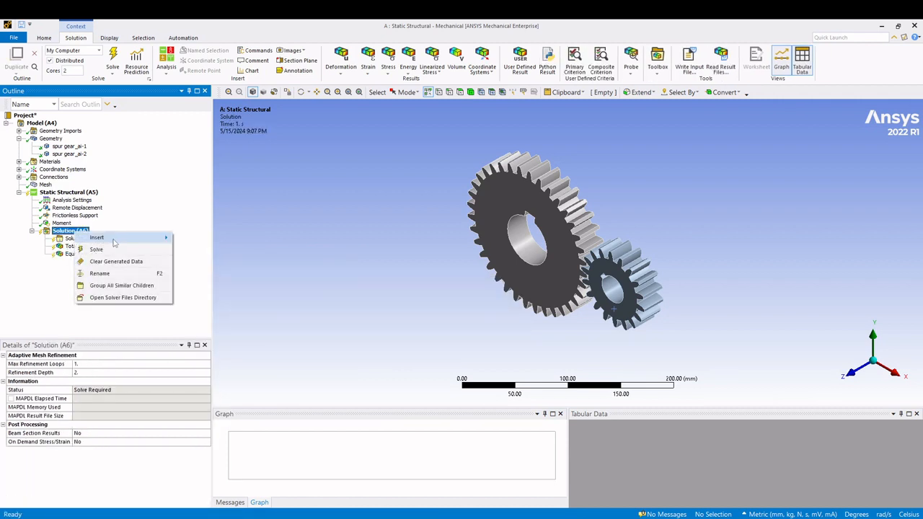
{"action": "mouse_move", "coordinate": [143, 240]}
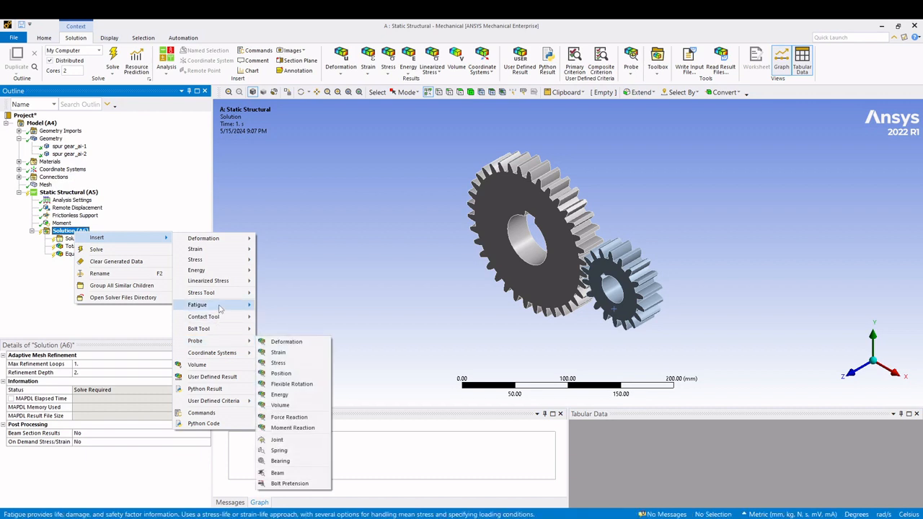
{"action": "mouse_move", "coordinate": [216, 292]}
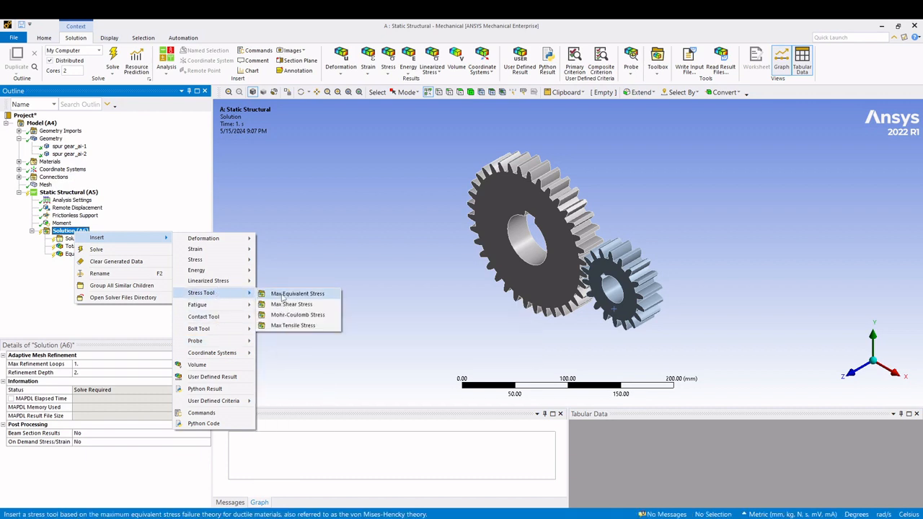
{"action": "left_click", "coordinate": [285, 294]}
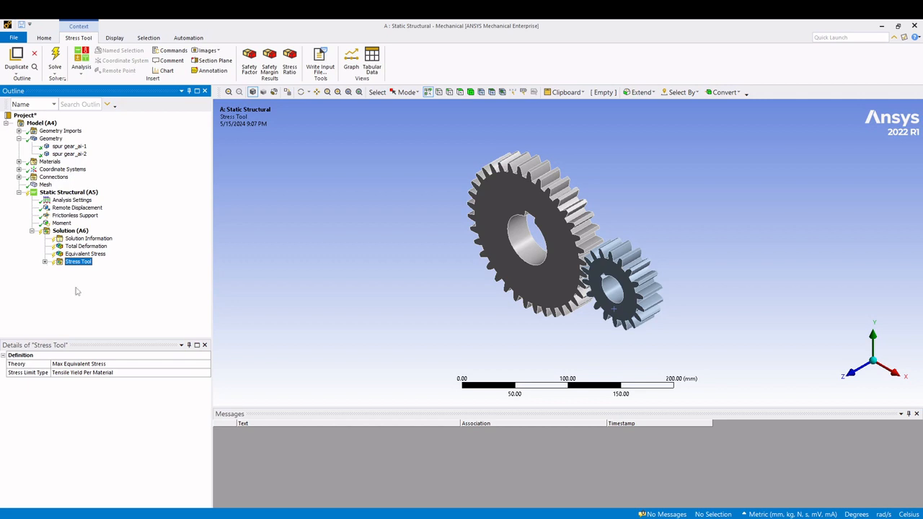
- Solve the static structural analysis of the gear pair
{"action": "left_click", "coordinate": [70, 231]}
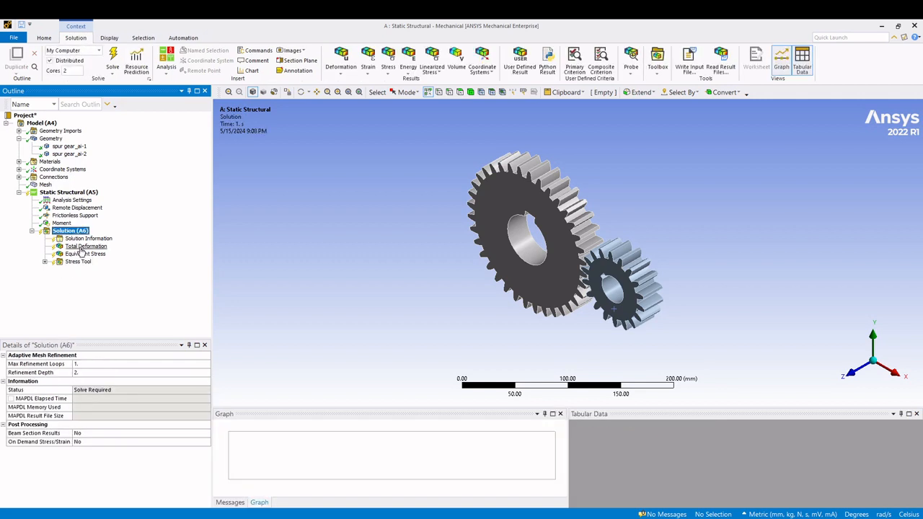
{"action": "right_click", "coordinate": [81, 248]}
{"action": "left_click", "coordinate": [72, 230]}
{"action": "right_click", "coordinate": [78, 231]}
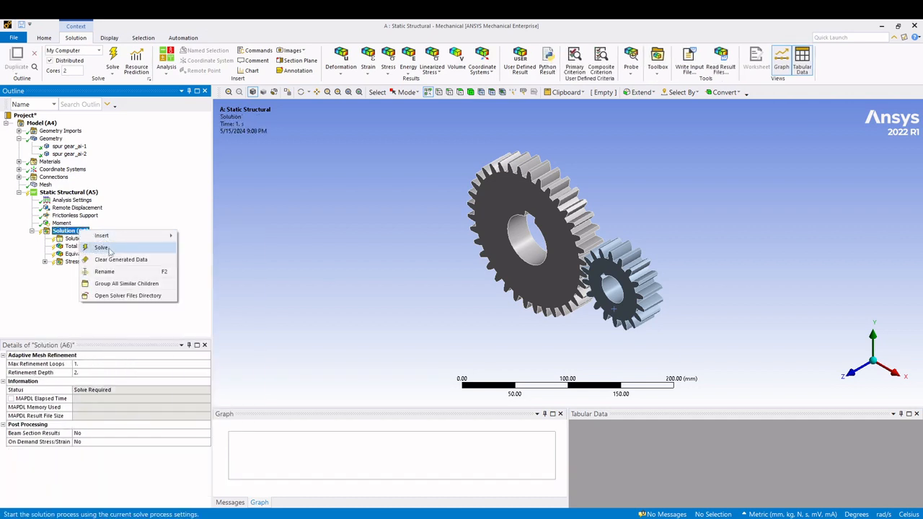
{"action": "left_click", "coordinate": [110, 250]}
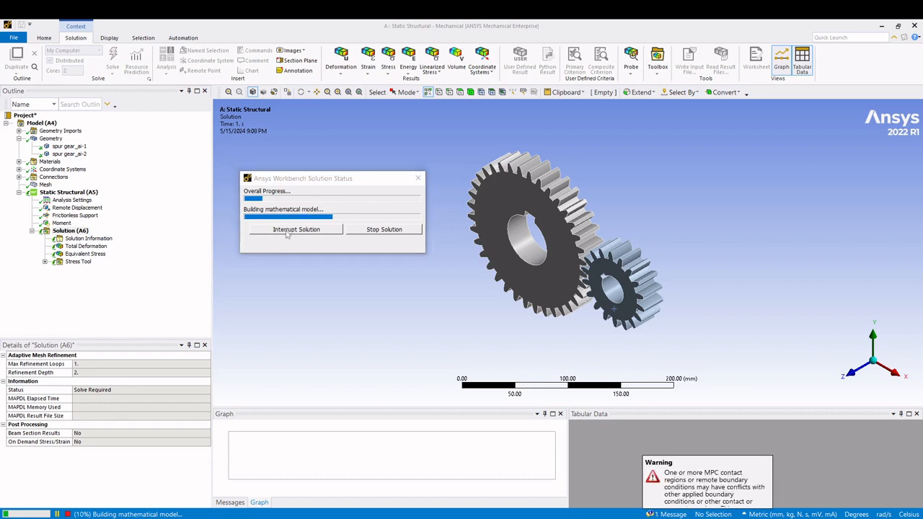
{"action": "left_click", "coordinate": [76, 232]}
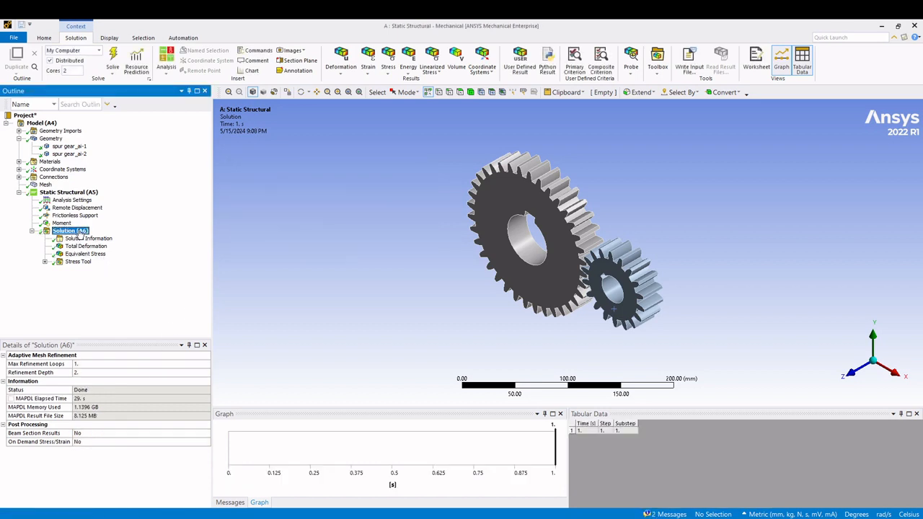
- Display the Total Deformation contours and examine them with their legend in the front and isometric views
{"action": "left_click", "coordinate": [85, 246]}
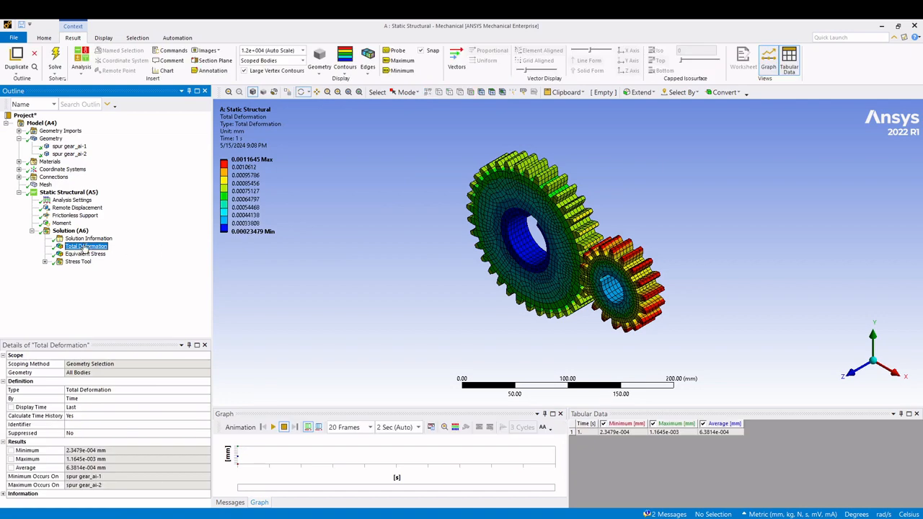
{"action": "left_click", "coordinate": [843, 374]}
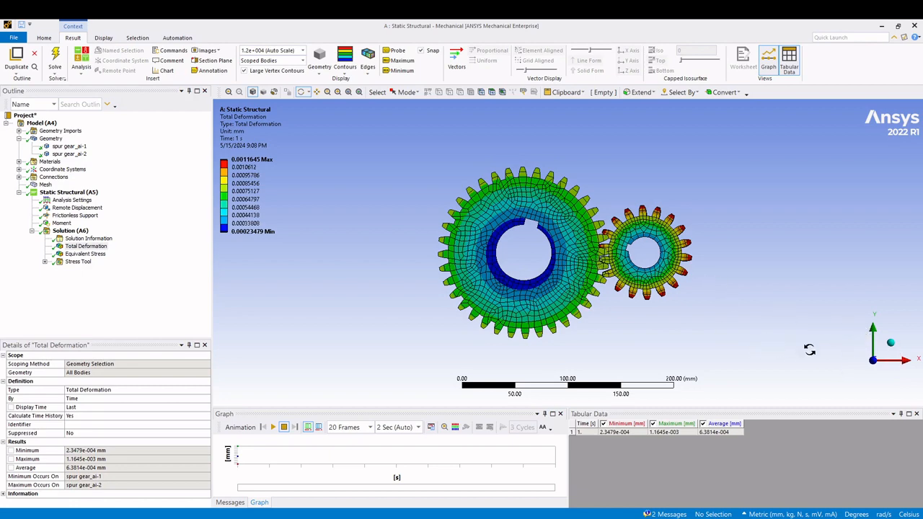
{"action": "left_click", "coordinate": [891, 342]}
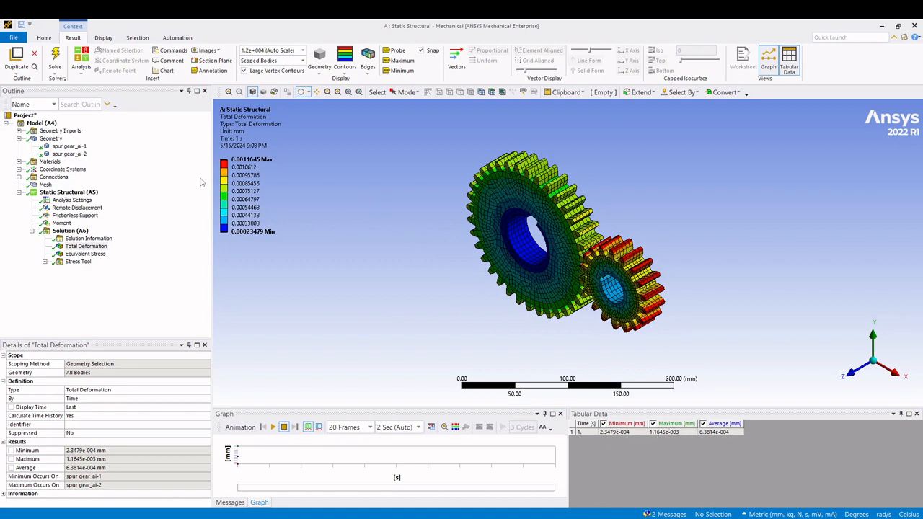
{"action": "left_click", "coordinate": [245, 161]}
{"action": "left_click", "coordinate": [253, 178]}
- Display the Equivalent Stress contours and examine the meshing teeth up close in the front view
{"action": "left_click", "coordinate": [101, 255]}
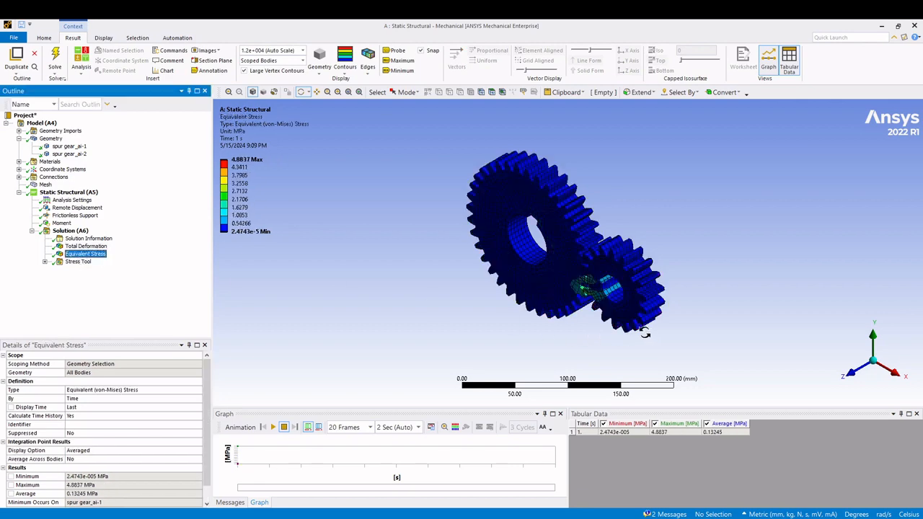
{"action": "left_click", "coordinate": [858, 375]}
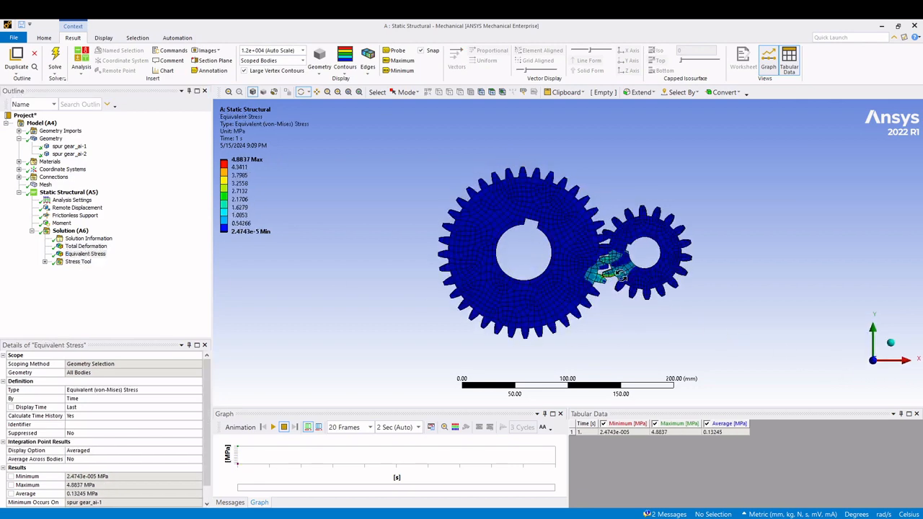
{"action": "scroll", "coordinate": [671, 265], "scroll_direction": "up", "scroll_amount": 5}
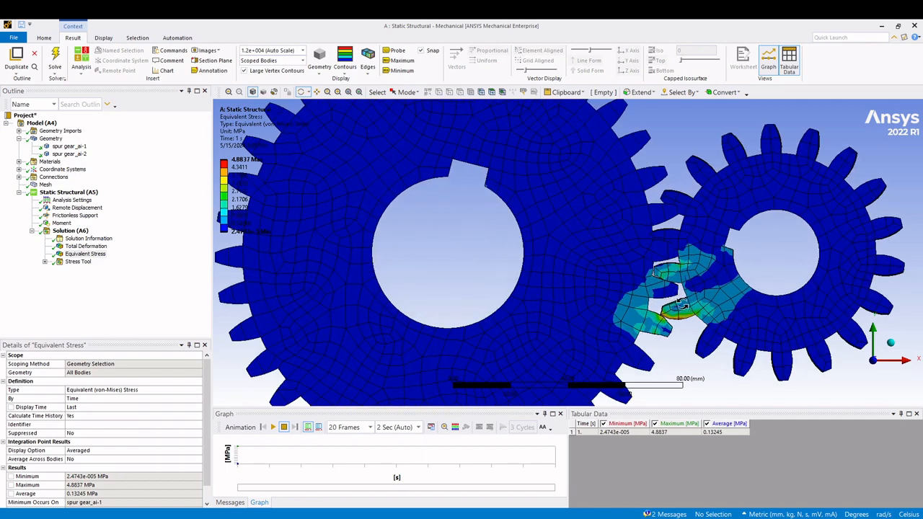
{"action": "scroll", "coordinate": [687, 306], "scroll_direction": "up", "scroll_amount": 2}
{"action": "middle_click_drag", "start_coordinate": [665, 296], "coordinate": [554, 237], "text": "ctrl"}
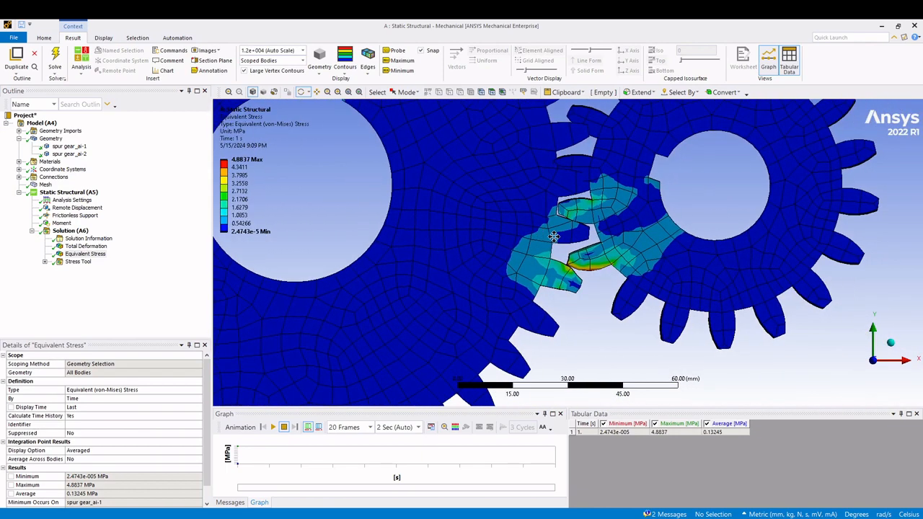
{"action": "scroll", "coordinate": [582, 238], "scroll_direction": "up", "scroll_amount": 1}
{"action": "scroll", "coordinate": [580, 229], "scroll_direction": "up", "scroll_amount": 1}
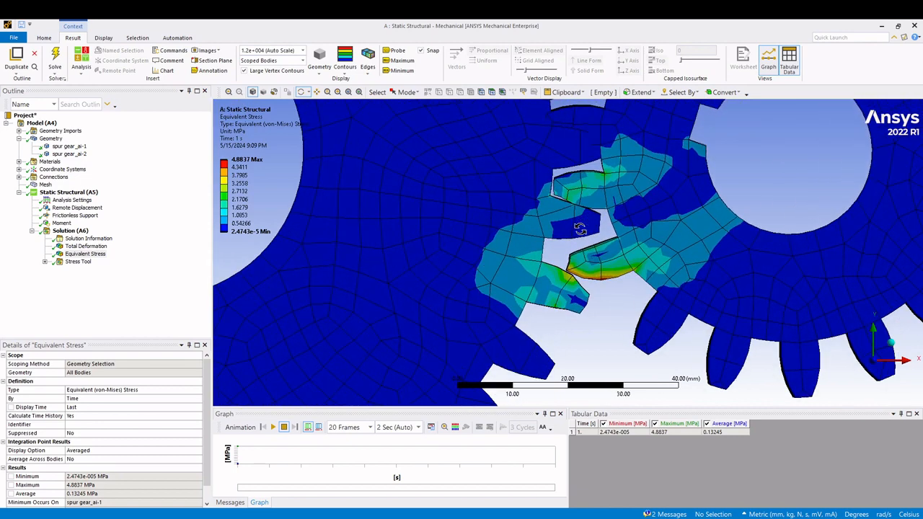
- Show the maximum and minimum value annotations on the Equivalent Stress plot and locate both on the gears
{"action": "left_click", "coordinate": [404, 61]}
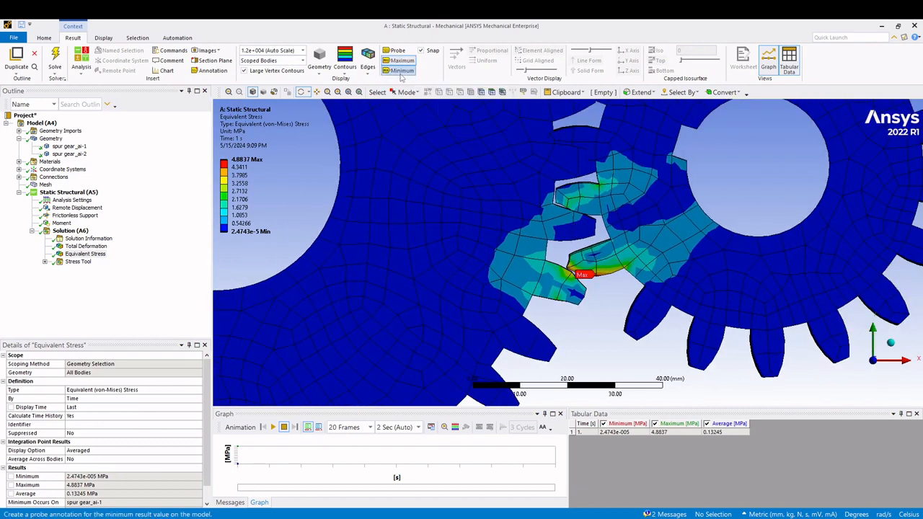
{"action": "scroll", "coordinate": [485, 181], "scroll_direction": "down", "scroll_amount": 1}
{"action": "scroll", "coordinate": [486, 181], "scroll_direction": "down", "scroll_amount": 2}
{"action": "middle_click_drag", "start_coordinate": [485, 181], "coordinate": [523, 248]}
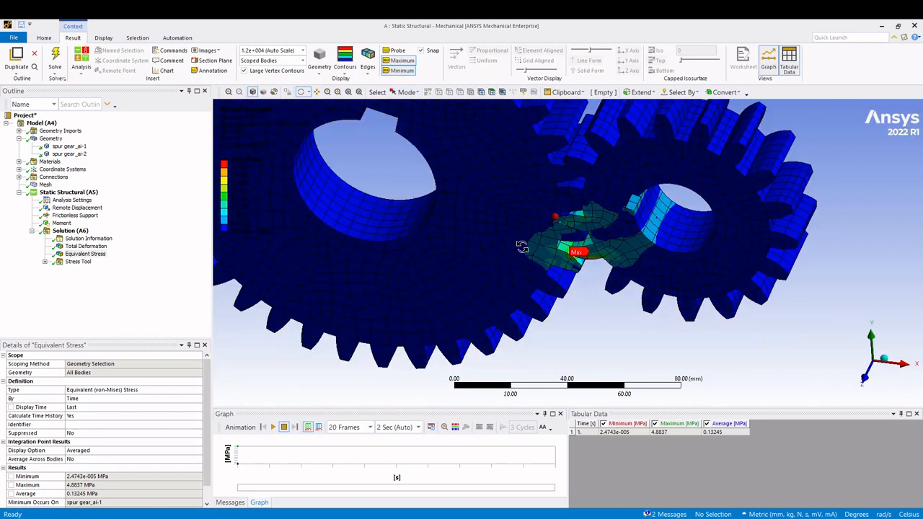
{"action": "scroll", "coordinate": [545, 223], "scroll_direction": "down", "scroll_amount": 4}
{"action": "scroll", "coordinate": [544, 229], "scroll_direction": "up", "scroll_amount": 2}
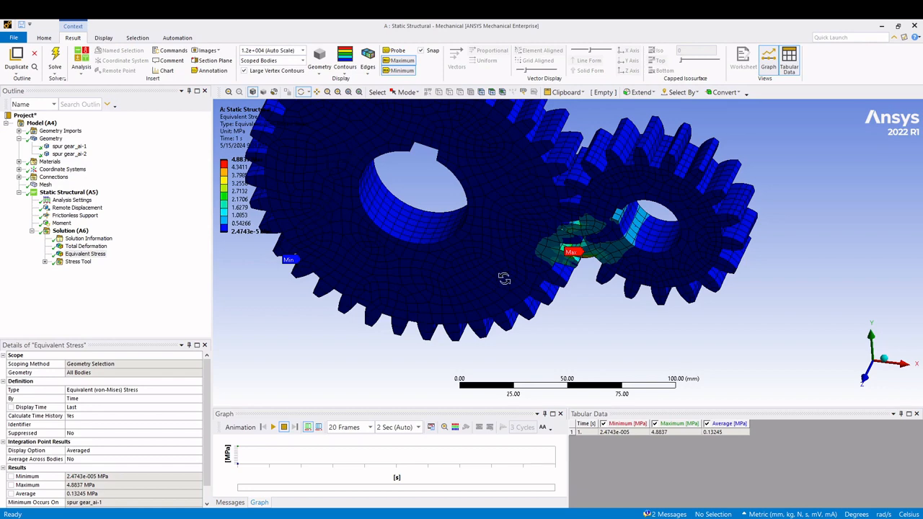
- Examine the maximum stress location on the meshing teeth up close, from the front and in the isometric view
{"action": "scroll", "coordinate": [574, 258], "scroll_direction": "up", "scroll_amount": 2}
{"action": "scroll", "coordinate": [575, 258], "scroll_direction": "up", "scroll_amount": 2}
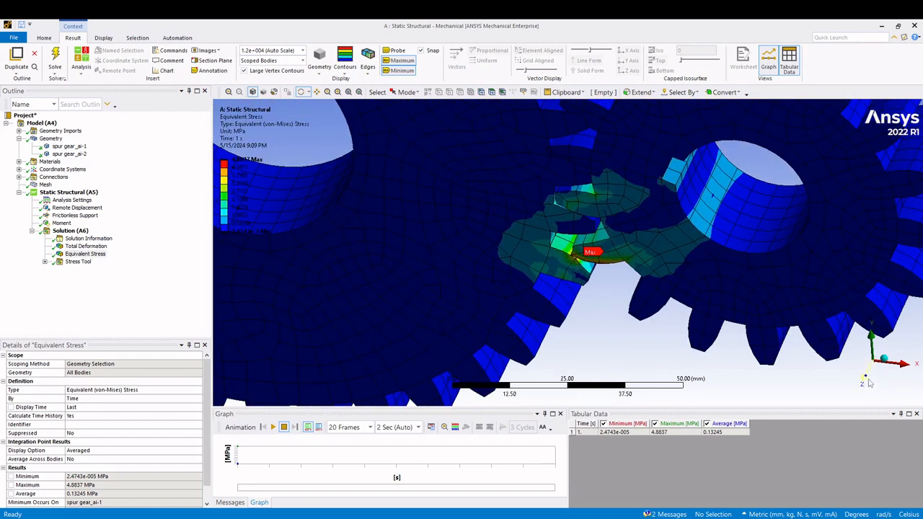
{"action": "scroll", "coordinate": [595, 277], "scroll_direction": "up", "scroll_amount": 2}
{"action": "scroll", "coordinate": [600, 283], "scroll_direction": "up", "scroll_amount": 2}
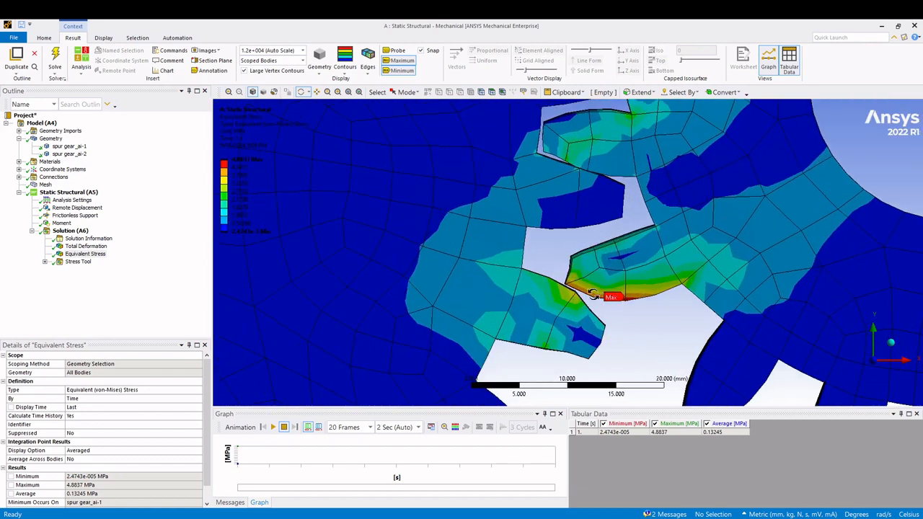
{"action": "scroll", "coordinate": [530, 247], "scroll_direction": "down", "scroll_amount": 6}
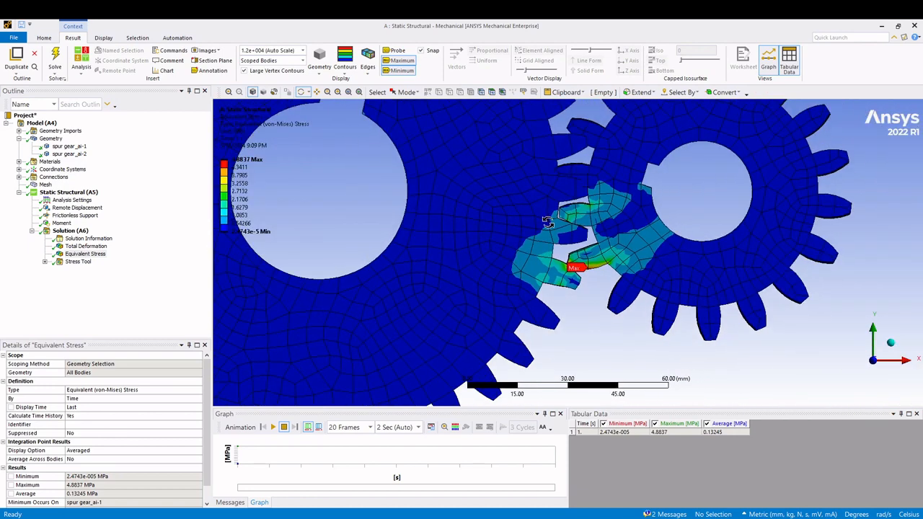
{"action": "middle_click_drag", "start_coordinate": [644, 246], "coordinate": [625, 273]}
{"action": "scroll", "coordinate": [624, 271], "scroll_direction": "down", "scroll_amount": 3}
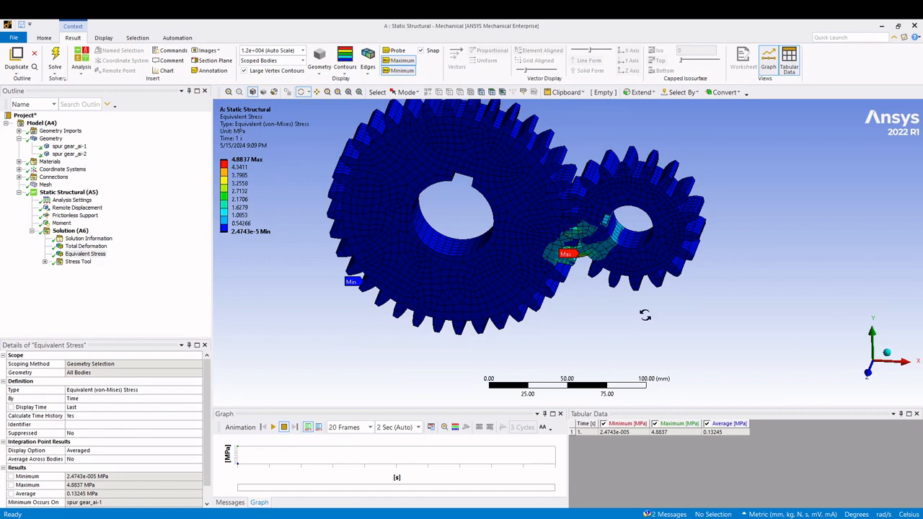
{"action": "left_click", "coordinate": [885, 353]}
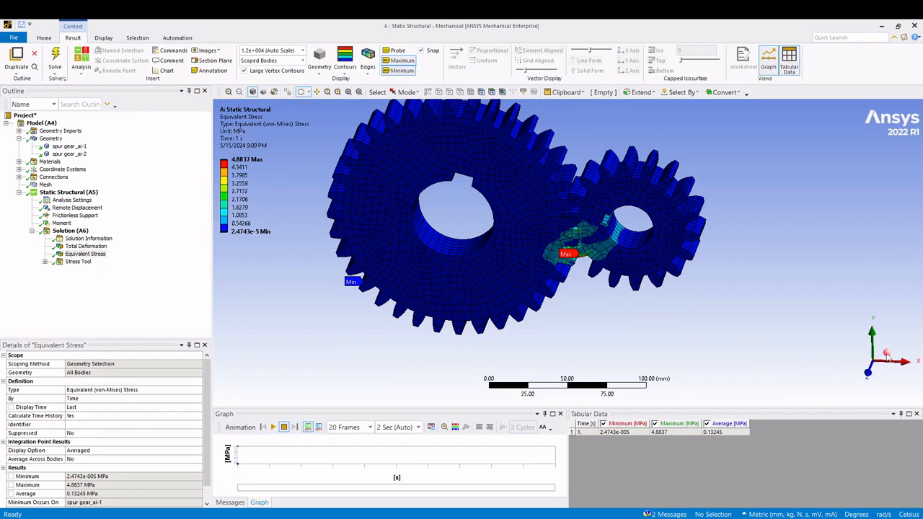
- Check the Safety Factor result of the Stress Tool and return to the Equivalent Stress plot
{"action": "double_click", "coordinate": [59, 265]}
{"action": "left_click", "coordinate": [81, 270]}
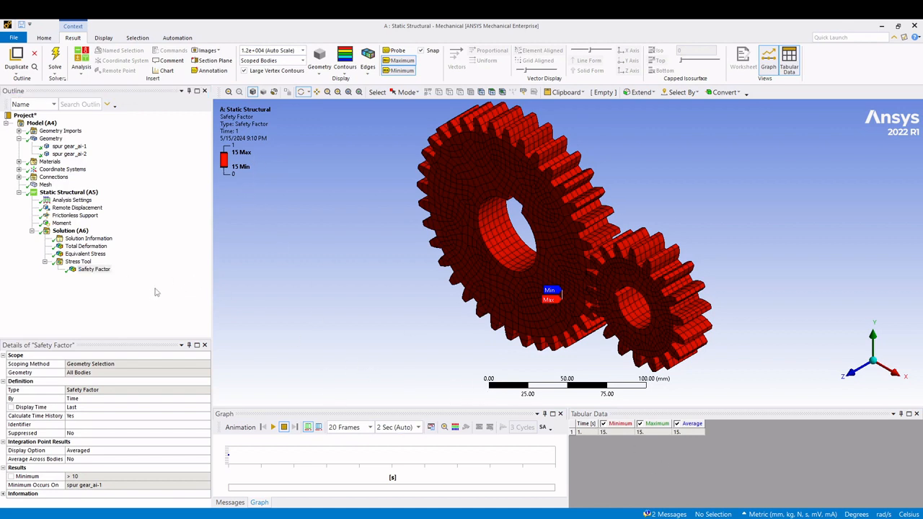
{"action": "left_click", "coordinate": [85, 246]}
{"action": "left_click", "coordinate": [85, 254]}
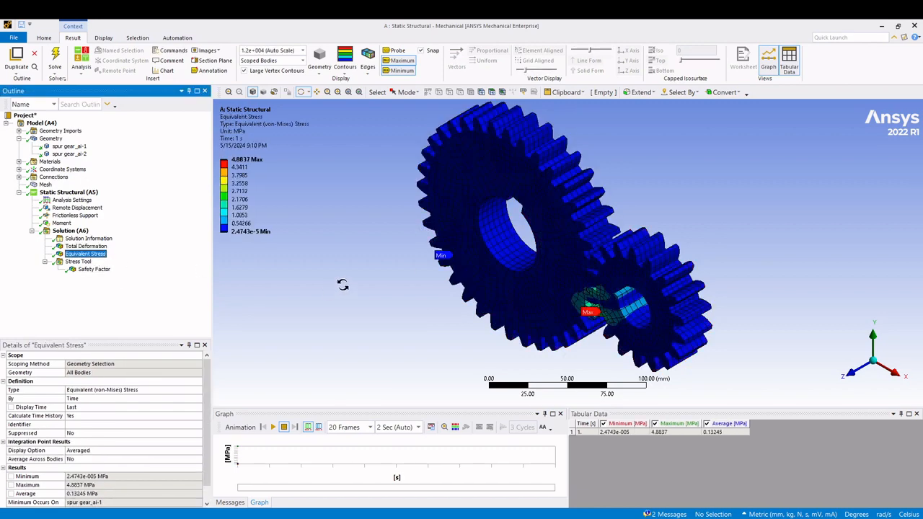
- Display Total Deformation again and play its animation on the gear pair in the front view
{"action": "left_click", "coordinate": [86, 246]}
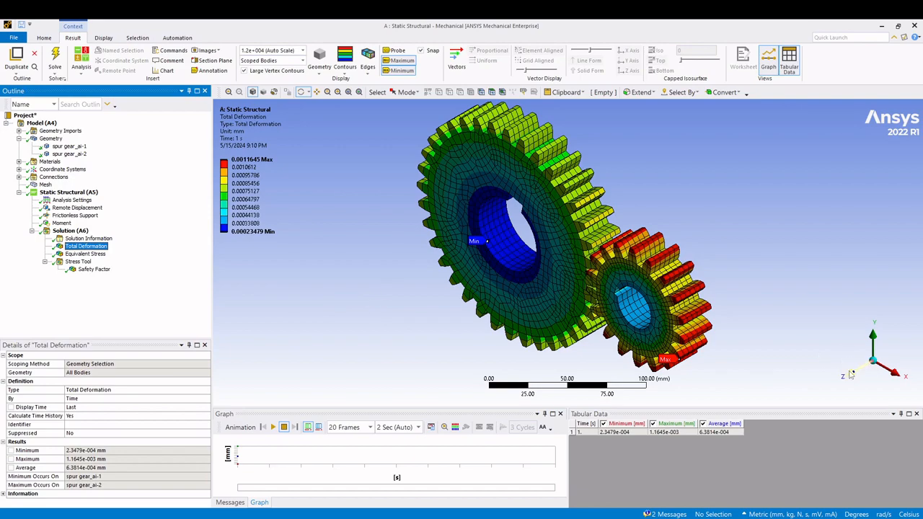
{"action": "left_click", "coordinate": [852, 374]}
{"action": "scroll", "coordinate": [529, 295], "scroll_direction": "up", "scroll_amount": 2}
{"action": "scroll", "coordinate": [530, 292], "scroll_direction": "down", "scroll_amount": 5}
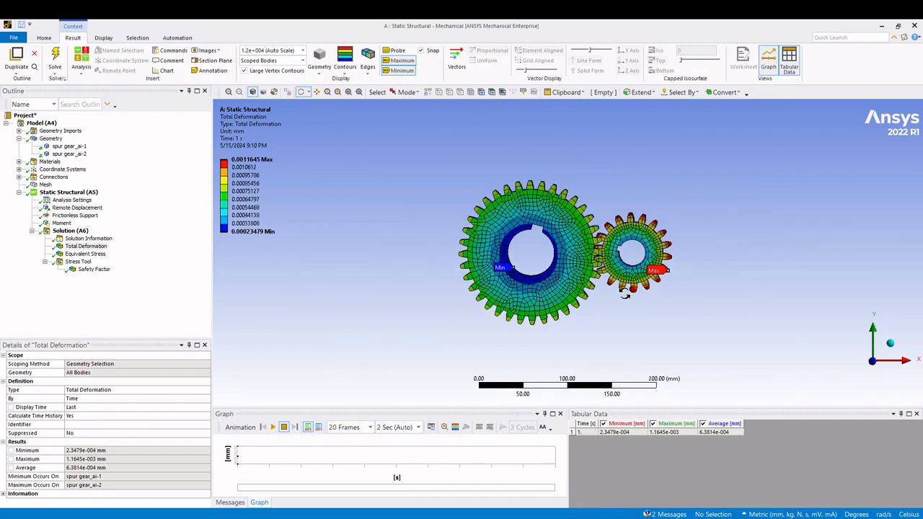
{"action": "left_click_drag", "start_coordinate": [625, 292], "coordinate": [505, 303]}
{"action": "left_click", "coordinate": [273, 427]}
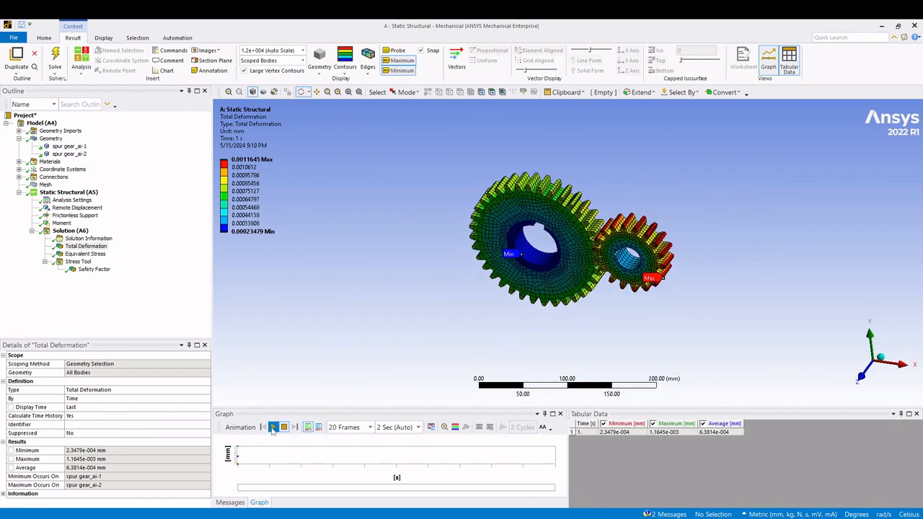
{"action": "left_click", "coordinate": [862, 372]}
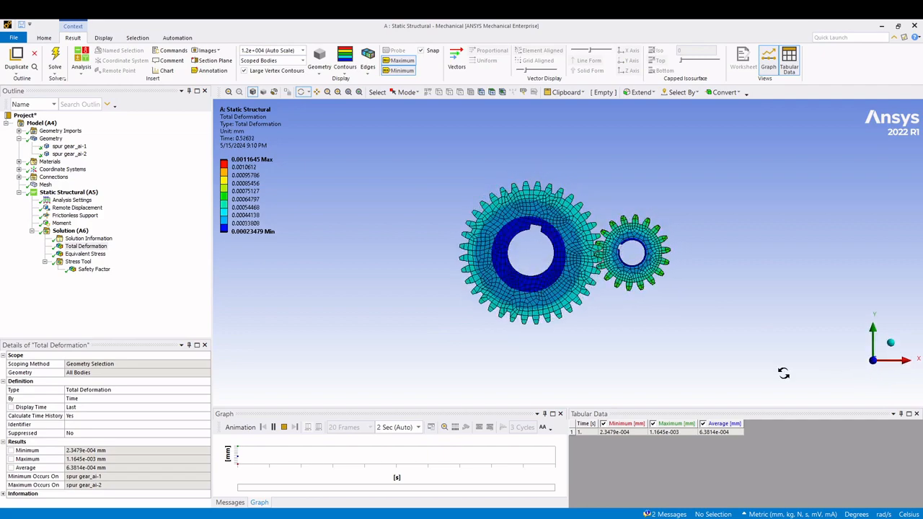
- Stop the deformation animation and play the Equivalent Stress animation on the enlarged gear pair
{"action": "scroll", "coordinate": [619, 265], "scroll_direction": "up", "scroll_amount": 3}
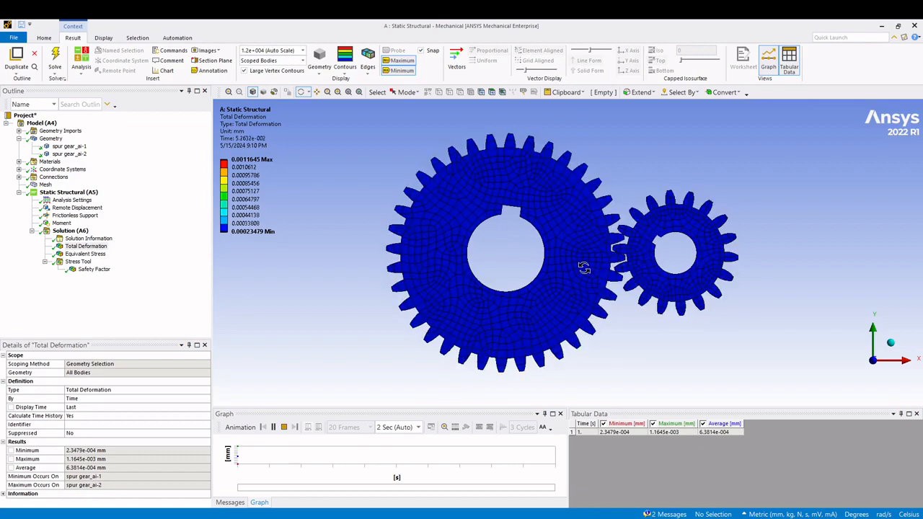
{"action": "left_click", "coordinate": [284, 427]}
{"action": "left_click", "coordinate": [85, 254]}
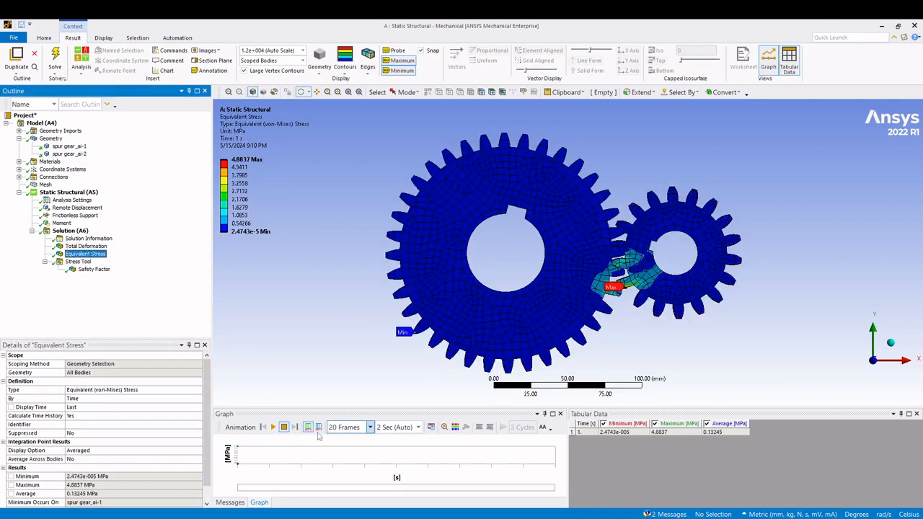
{"action": "left_click", "coordinate": [273, 427]}
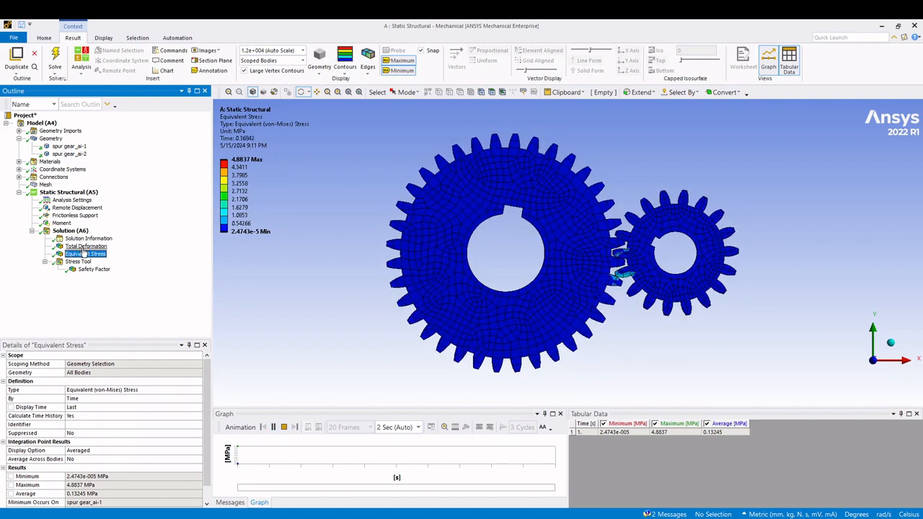
{"action": "left_click", "coordinate": [284, 428]}
- Replay the Total Deformation animation, trying durations of 0.5 Sec and 3 Sec before restoring 2 Sec (Auto) and stopping playback
{"action": "left_click", "coordinate": [85, 246]}
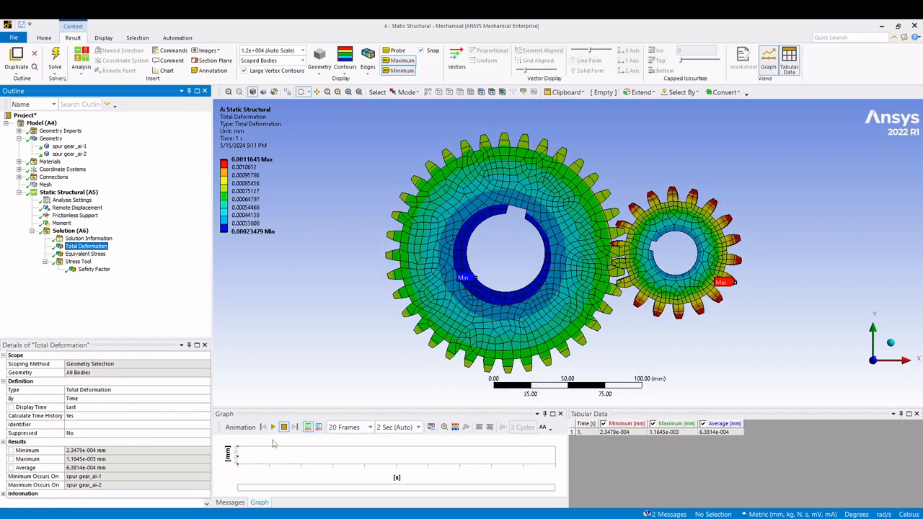
{"action": "left_click", "coordinate": [272, 427]}
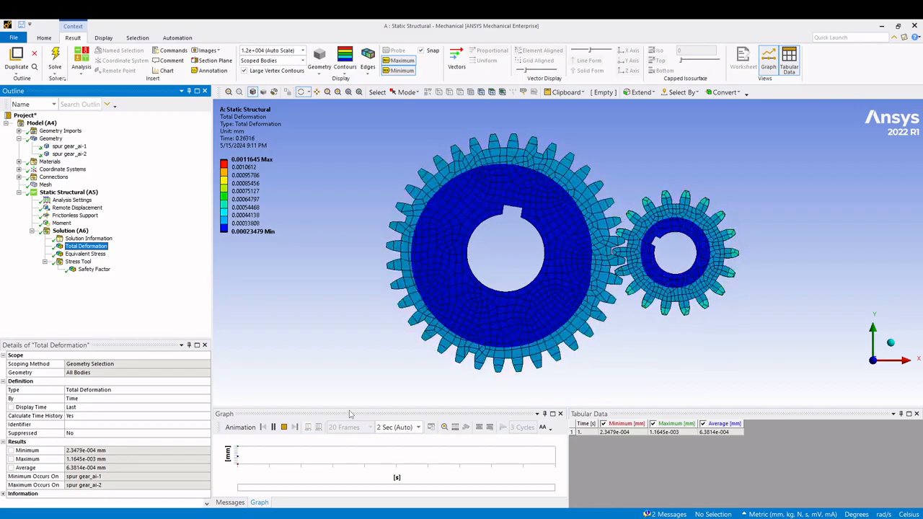
{"action": "left_click", "coordinate": [418, 428]}
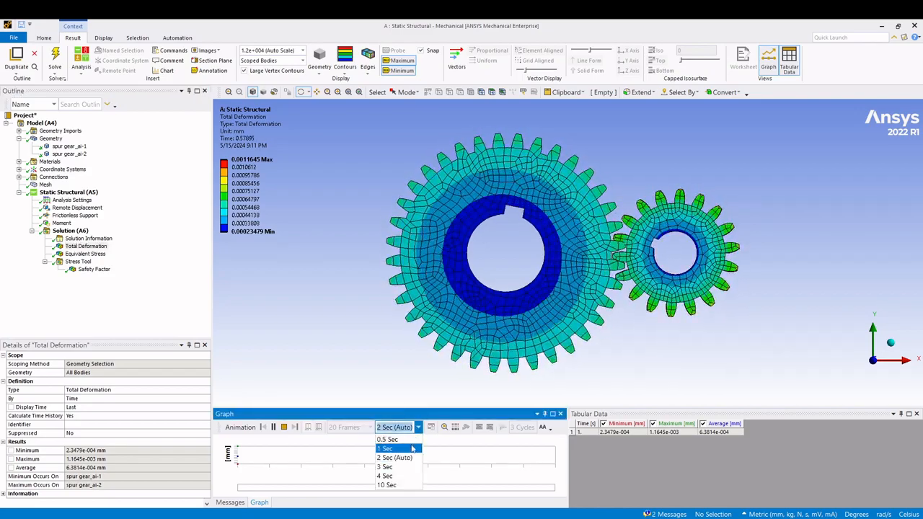
{"action": "left_click", "coordinate": [413, 442]}
{"action": "left_click", "coordinate": [419, 428]}
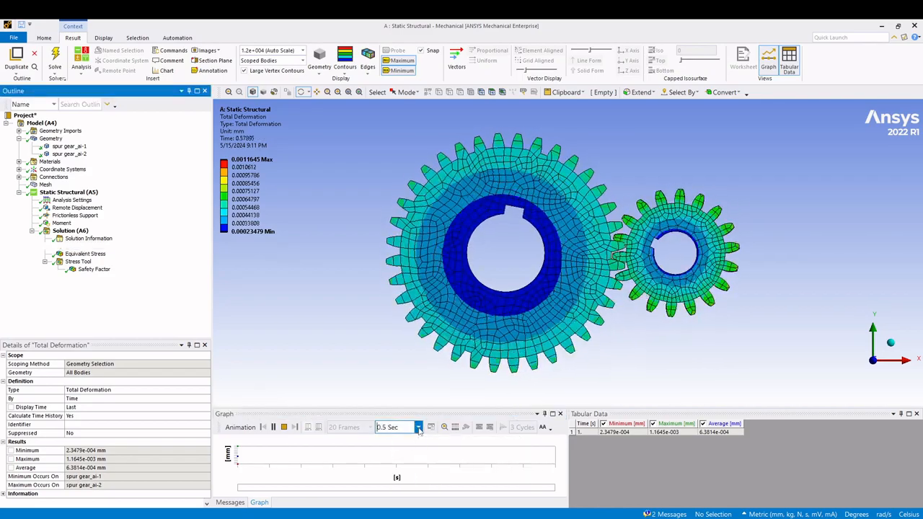
{"action": "left_click", "coordinate": [412, 466]}
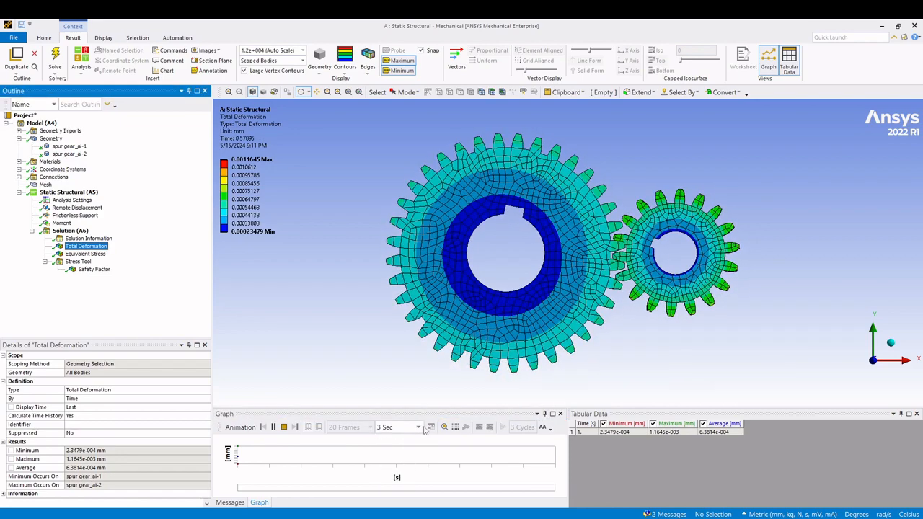
{"action": "left_click", "coordinate": [418, 428]}
{"action": "left_click", "coordinate": [412, 459]}
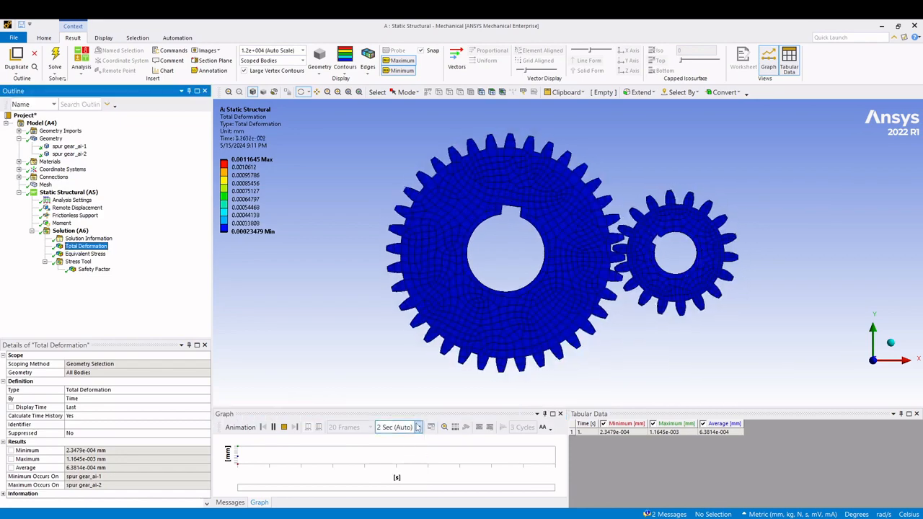
{"action": "left_click", "coordinate": [419, 428]}
{"action": "left_click", "coordinate": [382, 383]}
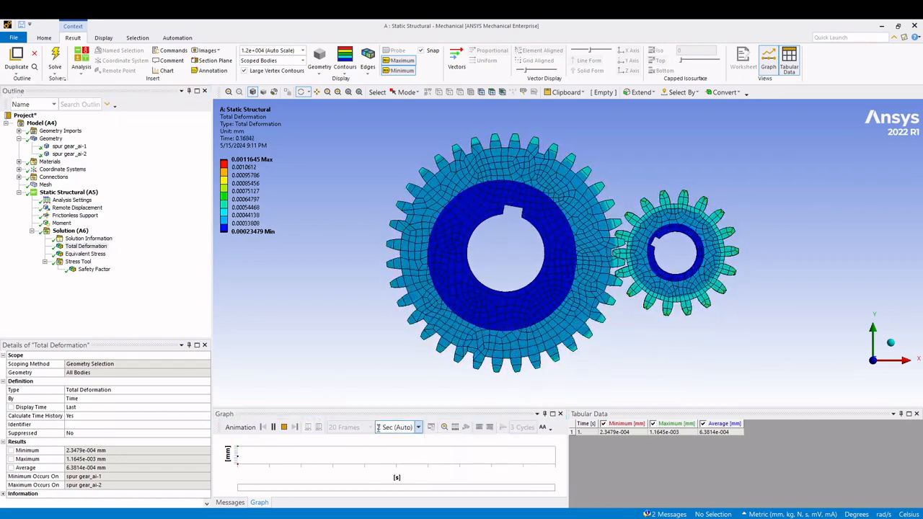
{"action": "left_click", "coordinate": [283, 427]}
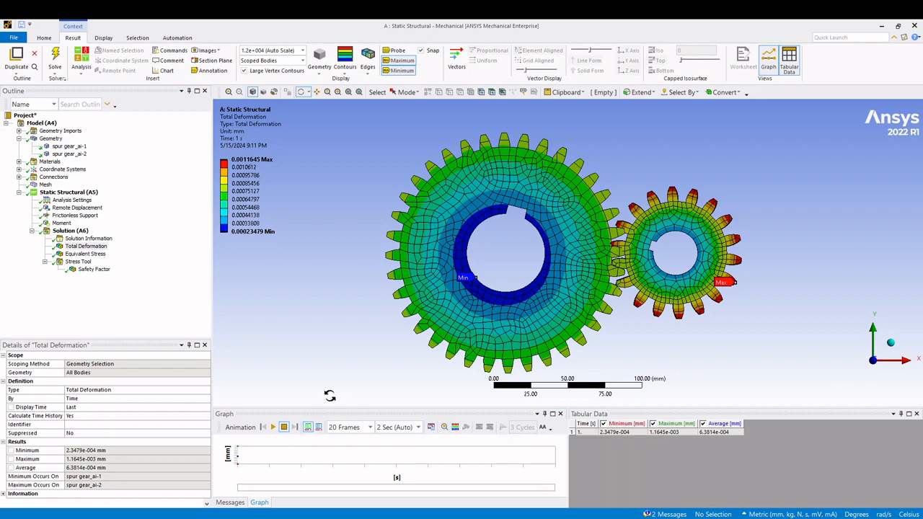
{"action": "left_click", "coordinate": [431, 428]}
{"action": "left_click_drag", "start_coordinate": [305, 370], "coordinate": [455, 338]}
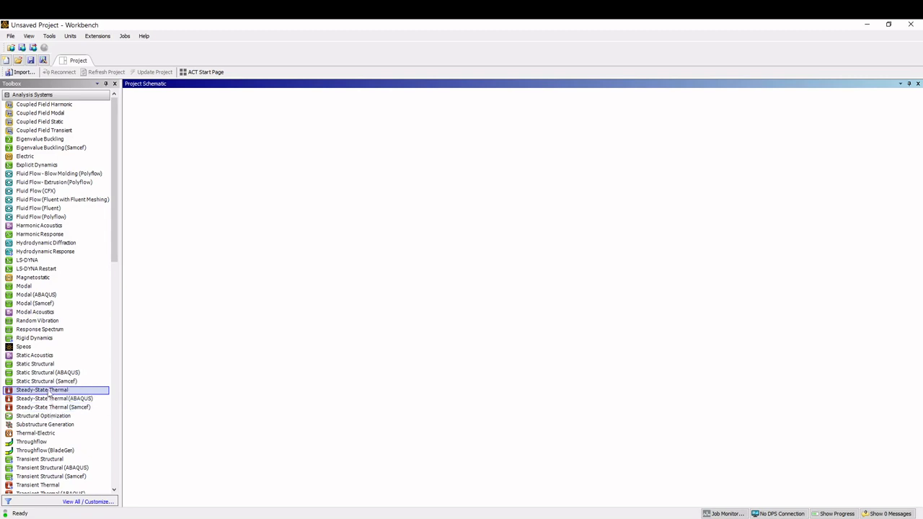
- In a new Workbench project, import "shaft with gear and pulley.IGS" into a Static Structural system and open its model
{"action": "left_click_drag", "start_coordinate": [35, 363], "coordinate": [175, 151]}
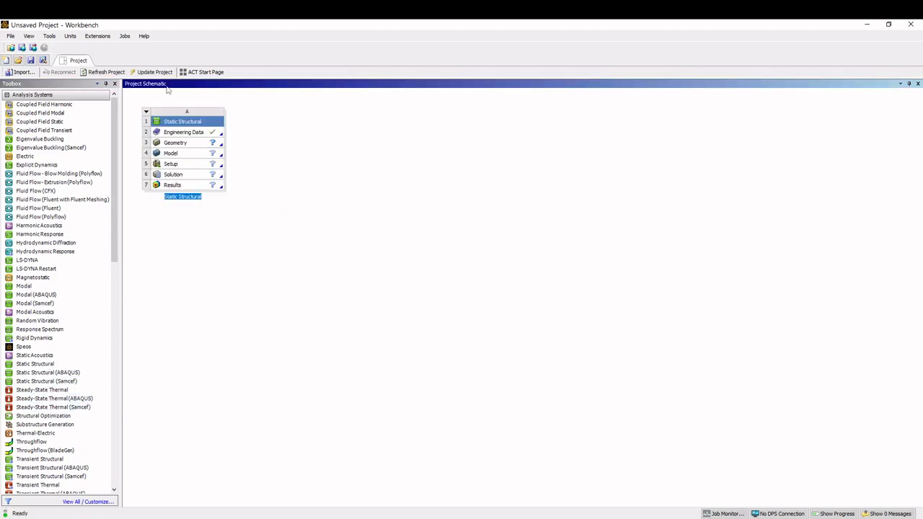
{"action": "right_click", "coordinate": [174, 142]}
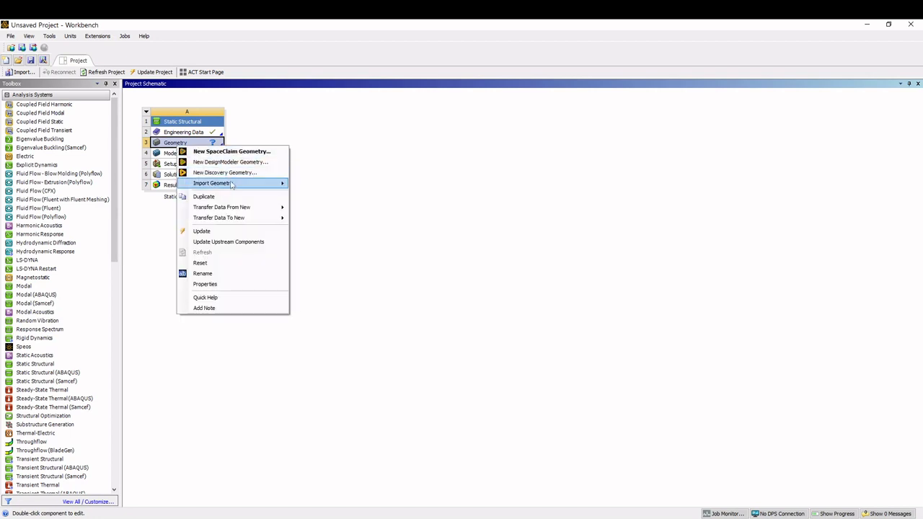
{"action": "mouse_move", "coordinate": [231, 184]}
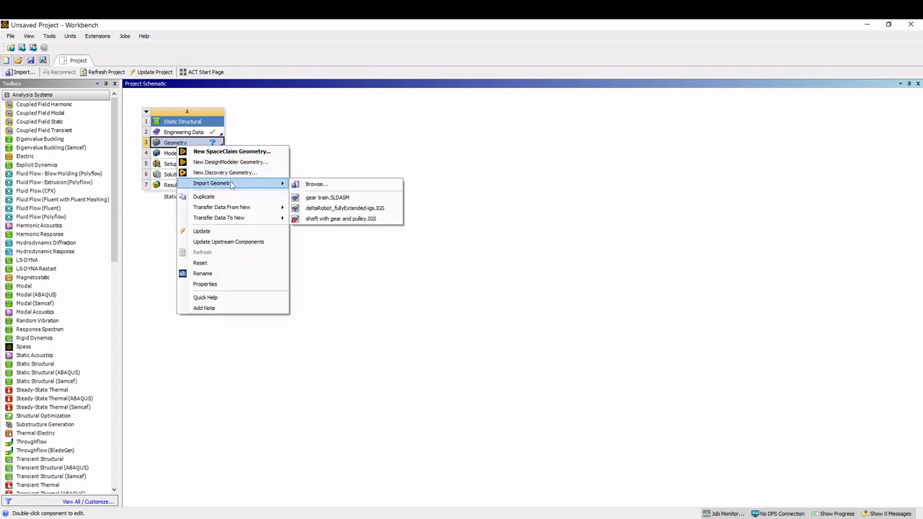
{"action": "left_click", "coordinate": [317, 185]}
{"action": "left_click", "coordinate": [399, 200]}
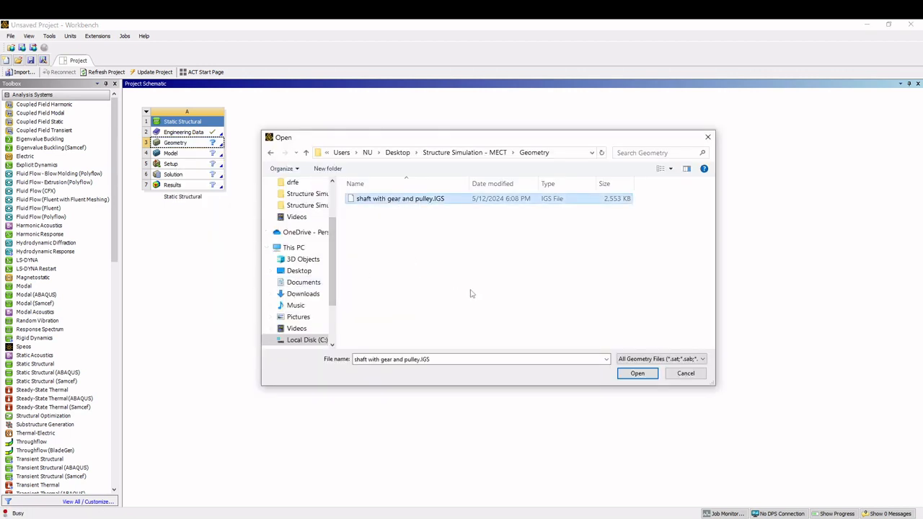
{"action": "left_click", "coordinate": [639, 376]}
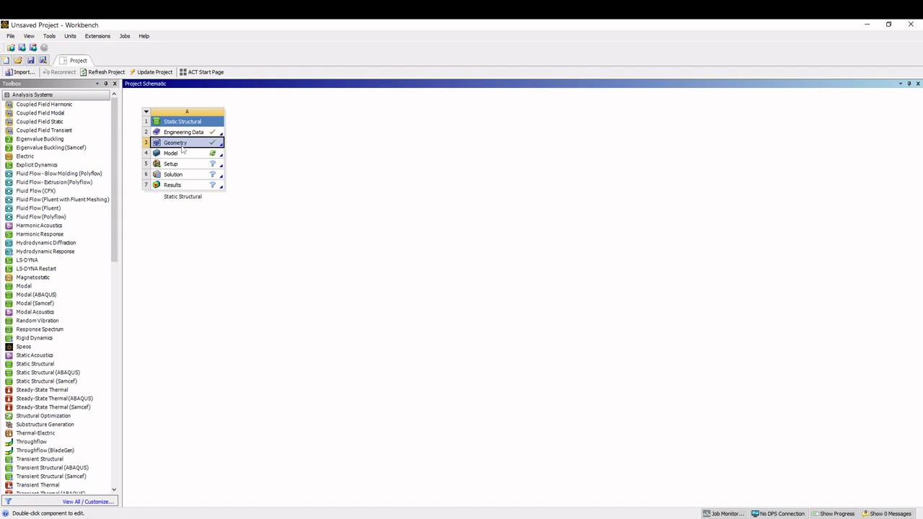
{"action": "left_click", "coordinate": [184, 156]}
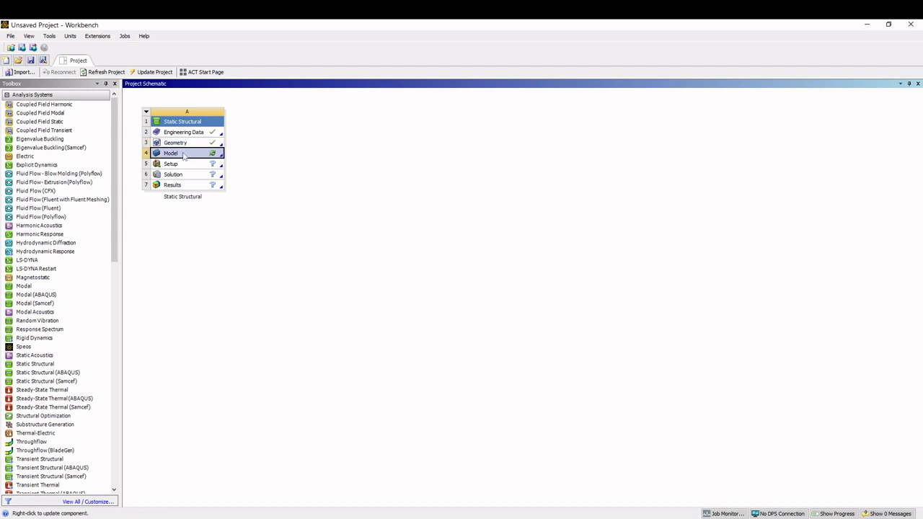
{"action": "double_click", "coordinate": [184, 156]}
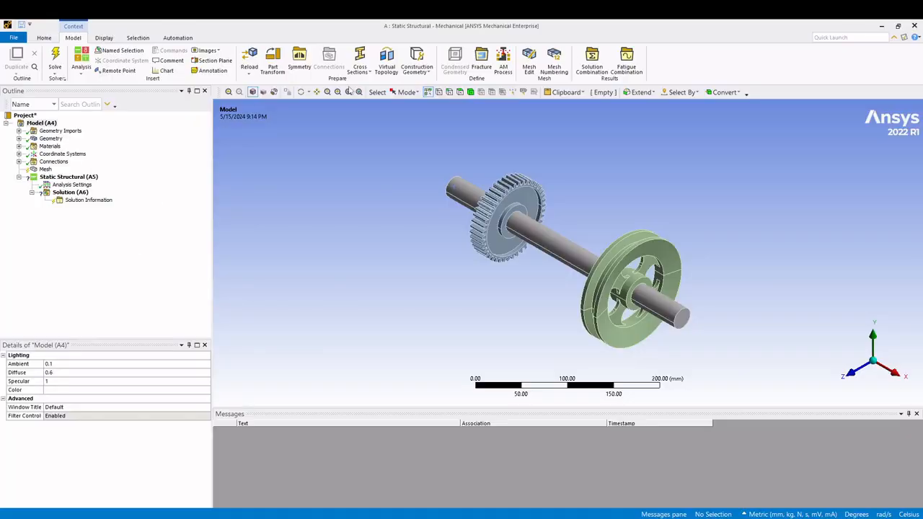
- Check the material assigned to the shaft, gear and pulley bodies of the imported geometry
{"action": "left_click", "coordinate": [49, 139]}
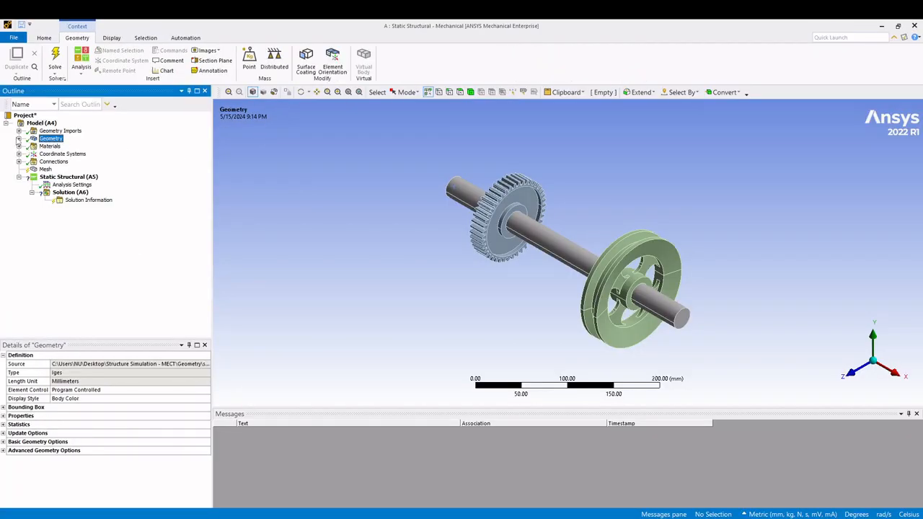
{"action": "left_click", "coordinate": [19, 138]}
{"action": "left_click", "coordinate": [59, 145]}
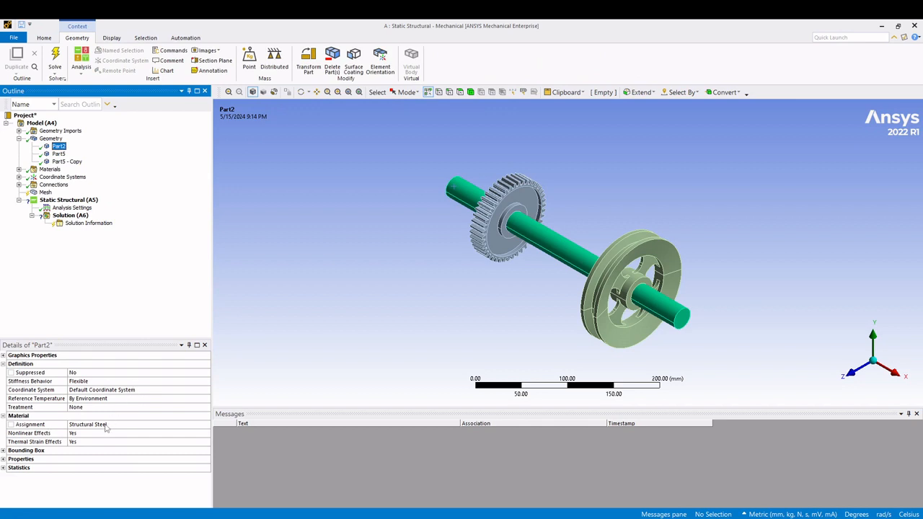
{"action": "left_click", "coordinate": [58, 154]}
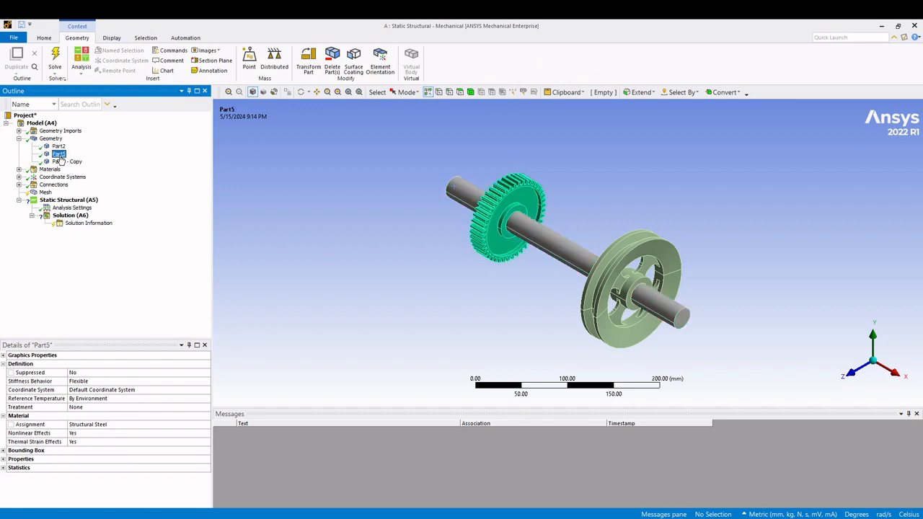
{"action": "left_click", "coordinate": [62, 161]}
{"action": "left_click", "coordinate": [20, 138]}
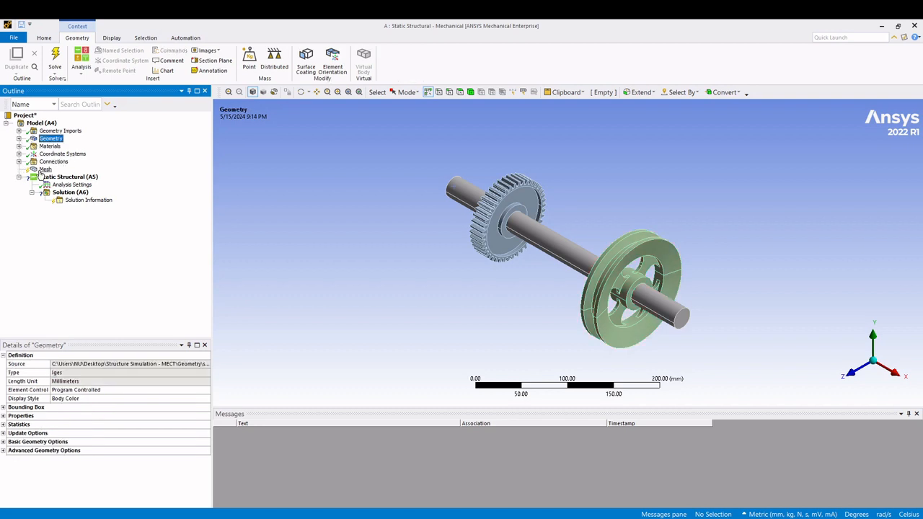
- Generate the mesh of the shaft assembly with default settings and show its node and element statistics
{"action": "left_click", "coordinate": [45, 169]}
{"action": "right_click", "coordinate": [48, 170]}
{"action": "left_click", "coordinate": [72, 202]}
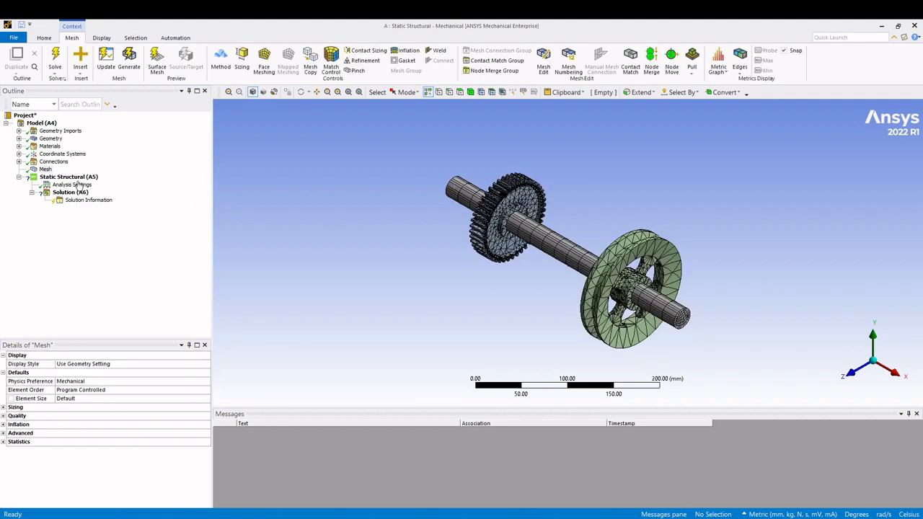
{"action": "left_click", "coordinate": [45, 168]}
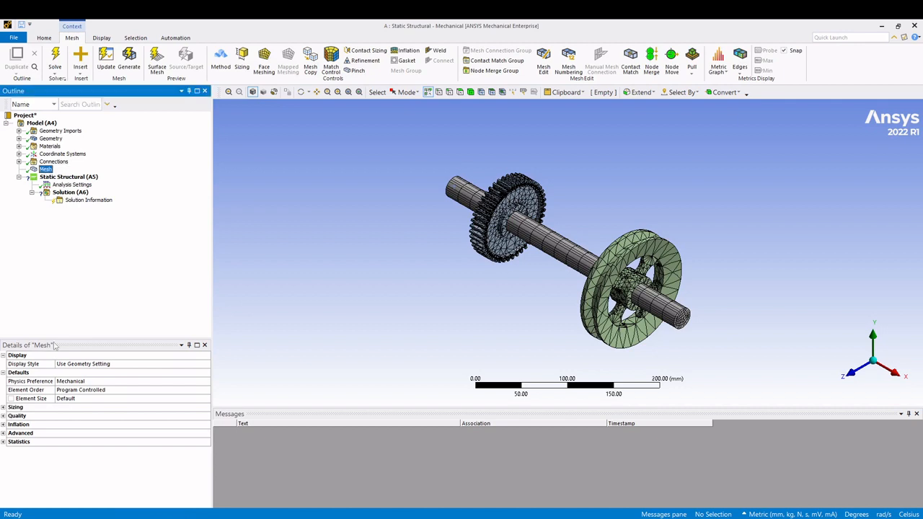
{"action": "left_click", "coordinate": [4, 442]}
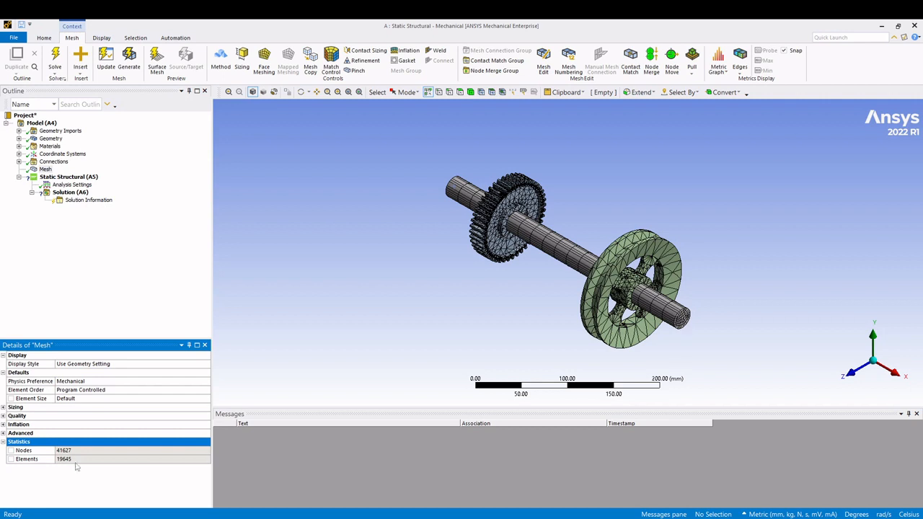
{"action": "left_click", "coordinate": [109, 285]}
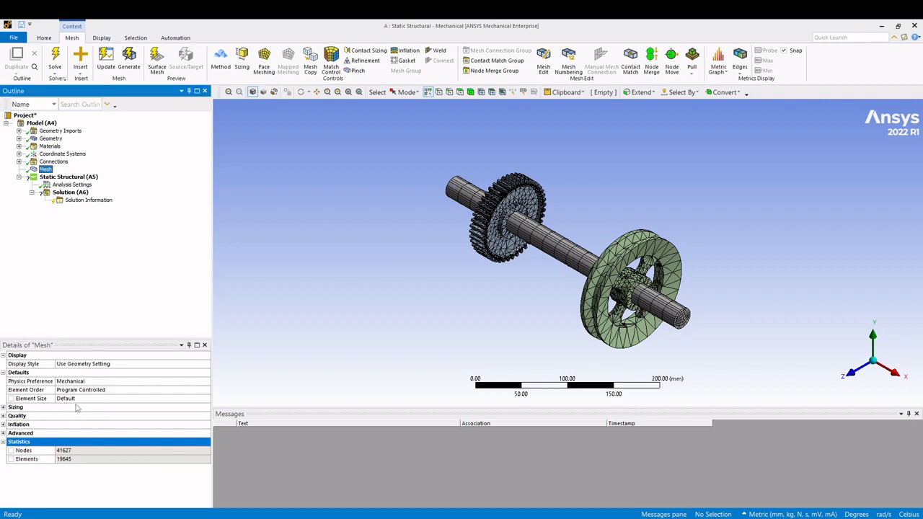
{"action": "left_click", "coordinate": [65, 177]}
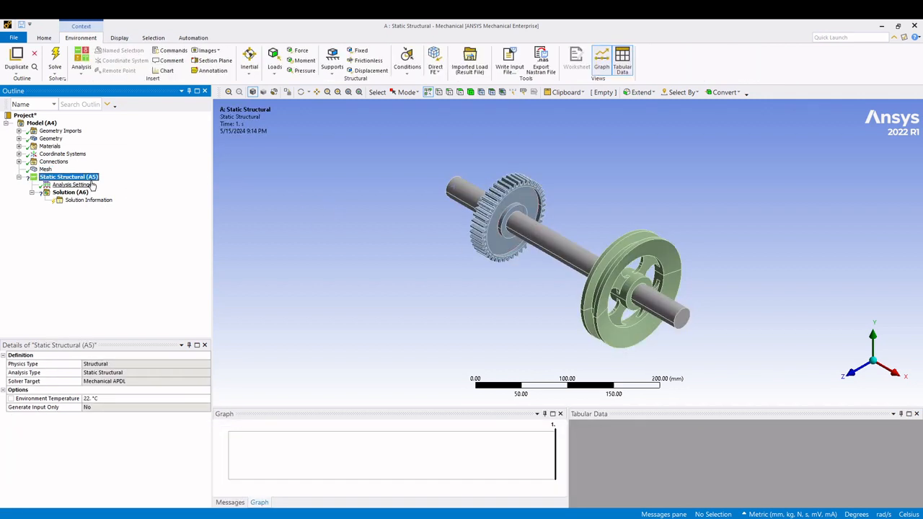
{"action": "right_click", "coordinate": [92, 180]}
{"action": "mouse_move", "coordinate": [94, 182]}
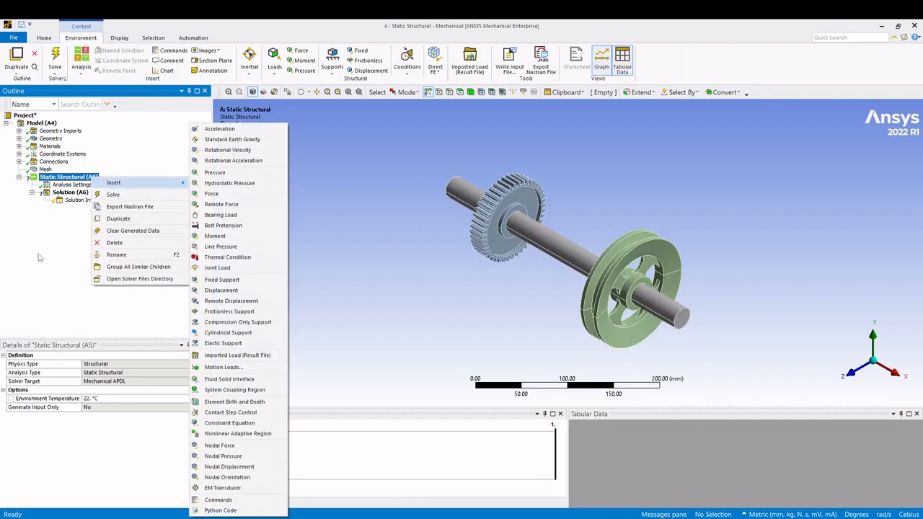
{"action": "left_click", "coordinate": [40, 257]}
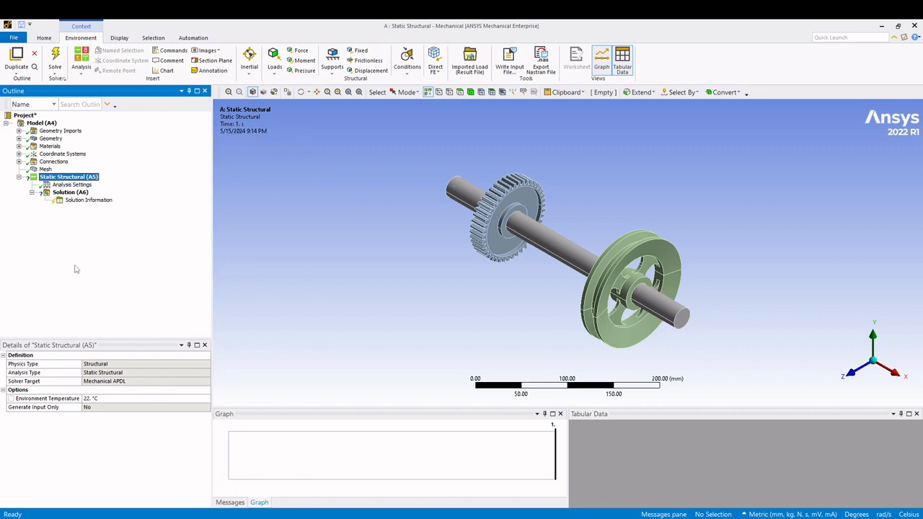
- Insert a Remote Displacement in the Static Structural analysis and scope it to both end faces of the shaft
{"action": "right_click", "coordinate": [83, 181]}
{"action": "mouse_move", "coordinate": [108, 186]}
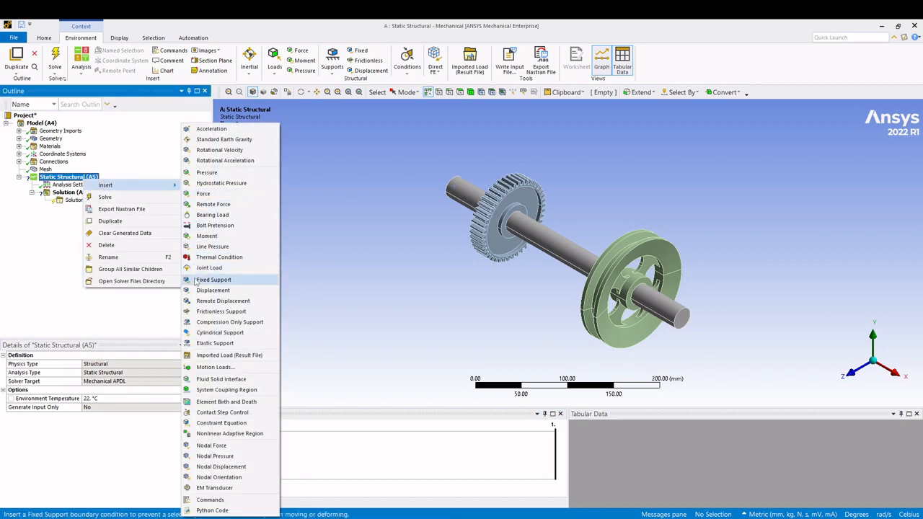
{"action": "left_click", "coordinate": [224, 300]}
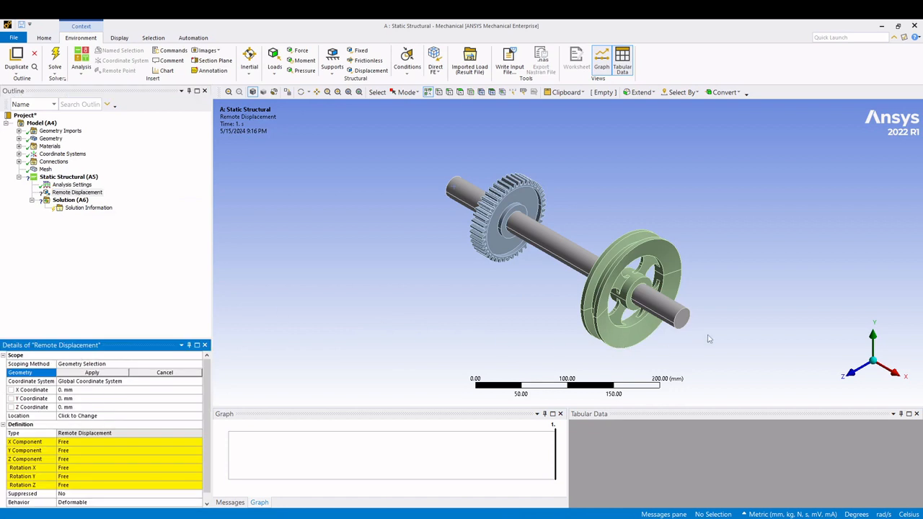
{"action": "left_click", "coordinate": [685, 319]}
{"action": "middle_click_drag", "start_coordinate": [397, 274], "coordinate": [475, 229]}
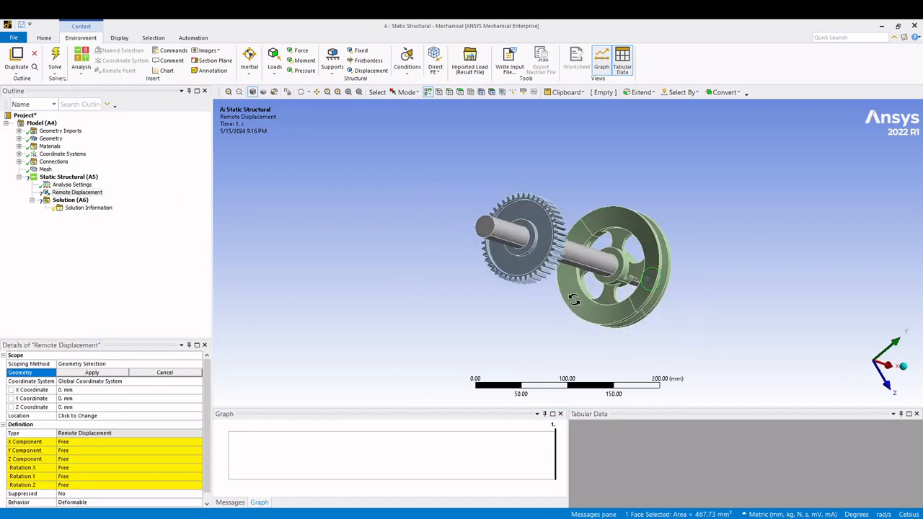
{"action": "left_click", "coordinate": [475, 230], "text": "ctrl"}
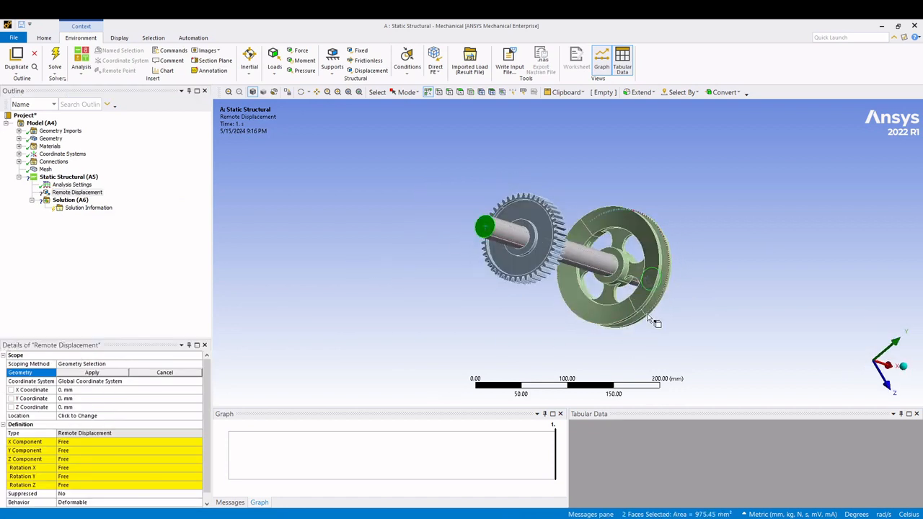
{"action": "mouse_move", "coordinate": [652, 317]}
{"action": "middle_mouse_down"}
{"action": "mouse_move", "coordinate": [545, 278]}
{"action": "mouse_move", "coordinate": [555, 285]}
{"action": "middle_mouse_up"}
{"action": "left_click", "coordinate": [90, 373]}
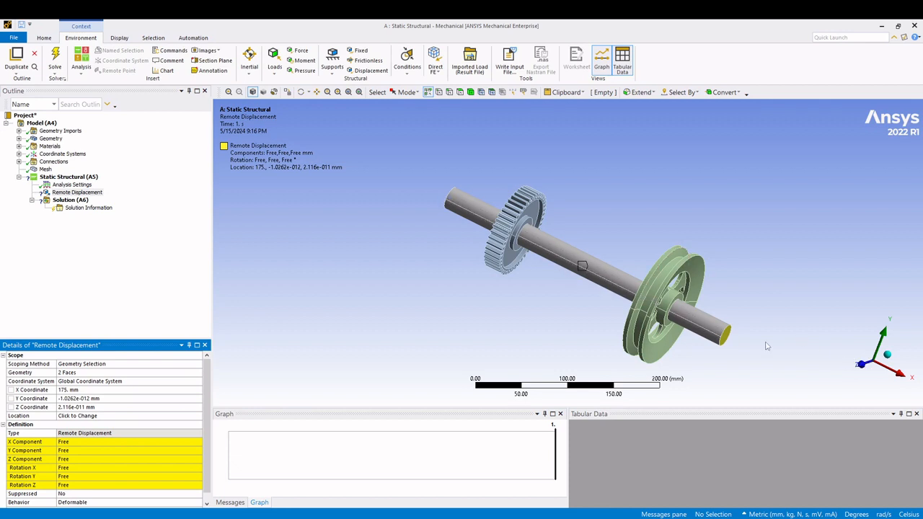
- Set the X, Y and Z components of the shaft's Remote Displacement to 0 mm
{"action": "left_click", "coordinate": [69, 442]}
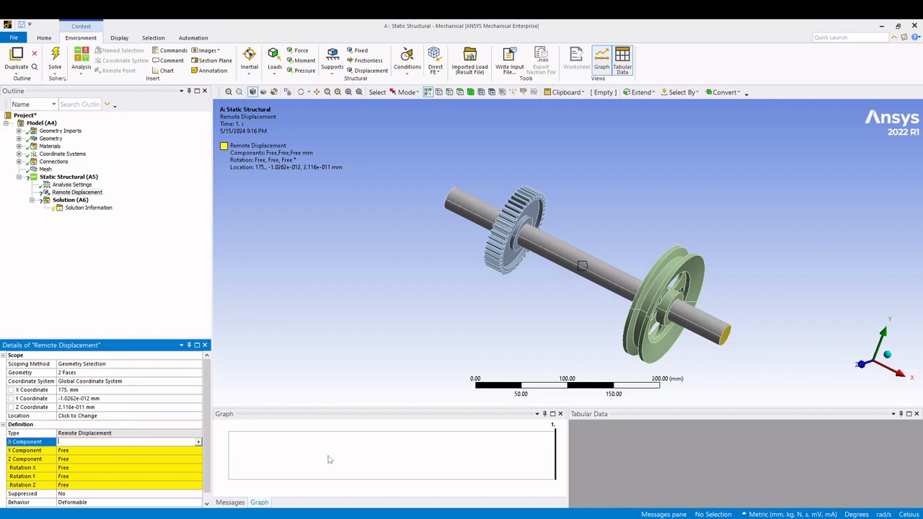
{"action": "left_click", "coordinate": [76, 451]}
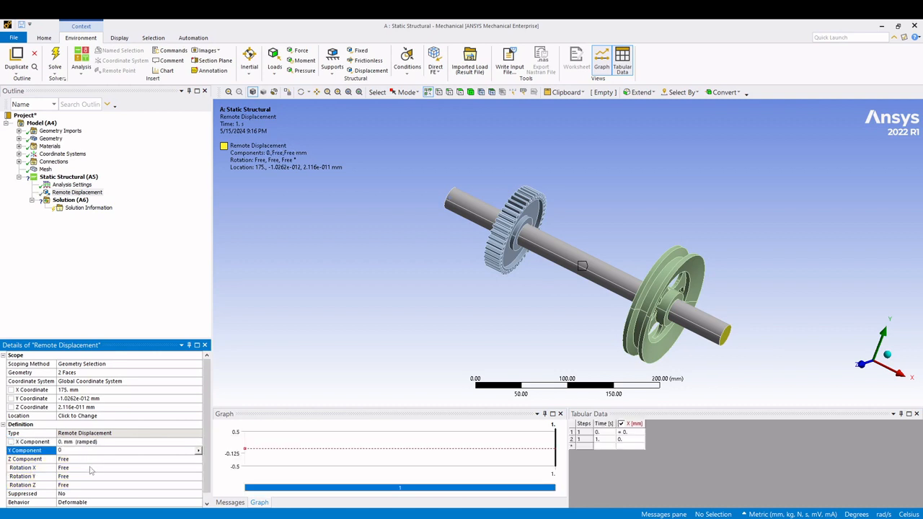
{"action": "left_click", "coordinate": [91, 460]}
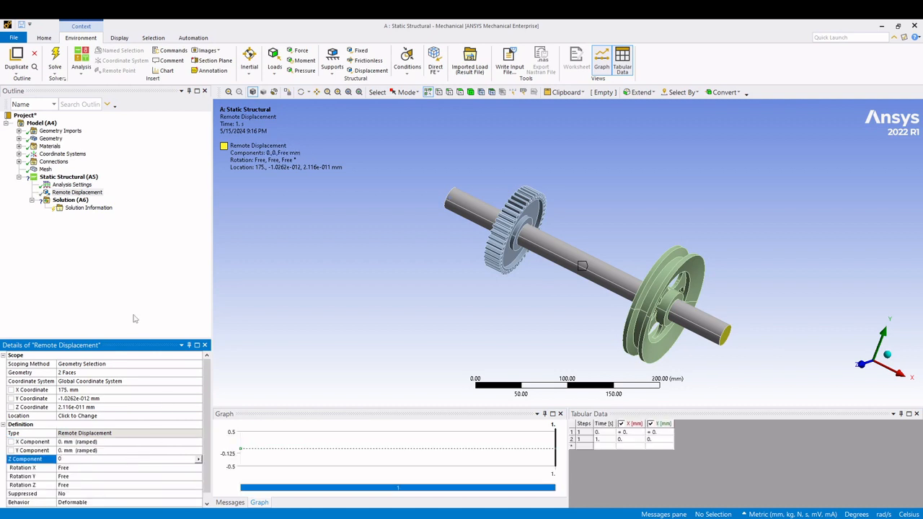
{"action": "key", "text": "Return"}
- Set Rotation Y and Rotation Z of the shaft's Remote Displacement to 0°
{"action": "middle_click_drag", "start_coordinate": [687, 347], "coordinate": [462, 393]}
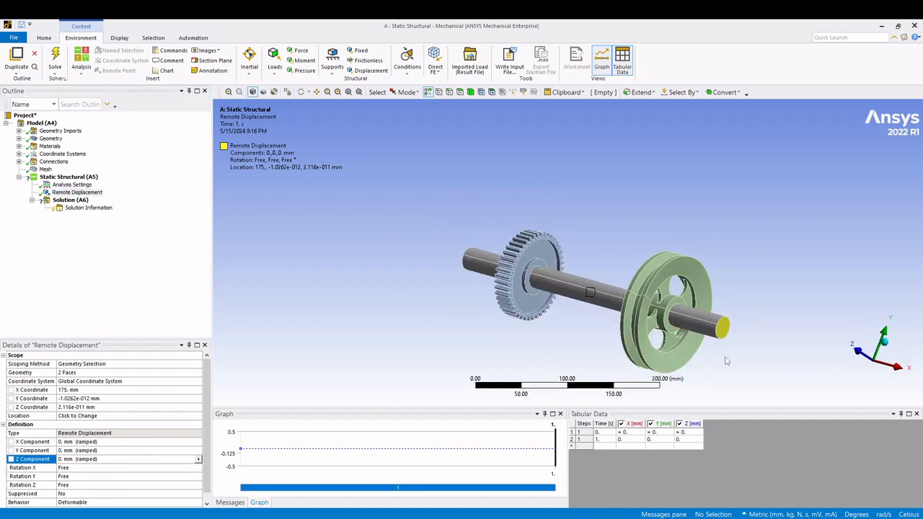
{"action": "middle_click_drag", "start_coordinate": [726, 357], "coordinate": [723, 372]}
{"action": "left_click", "coordinate": [888, 346]}
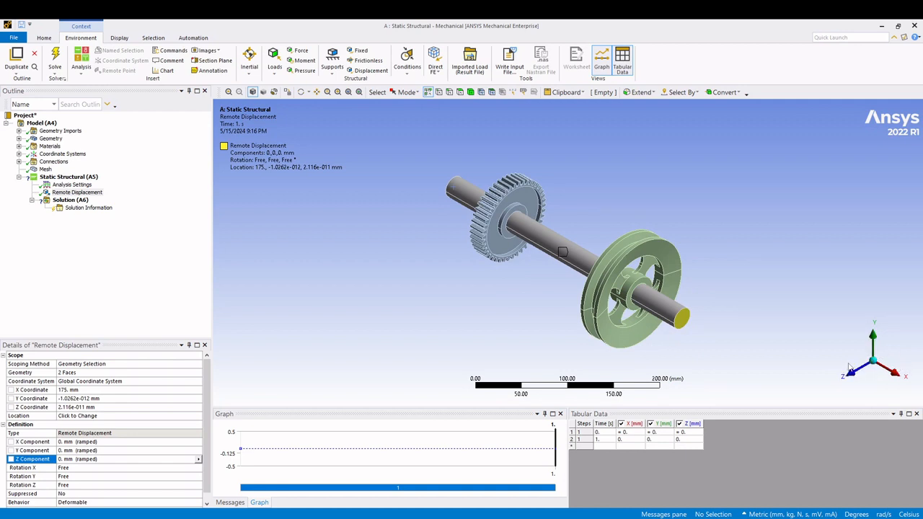
{"action": "left_click", "coordinate": [68, 476]}
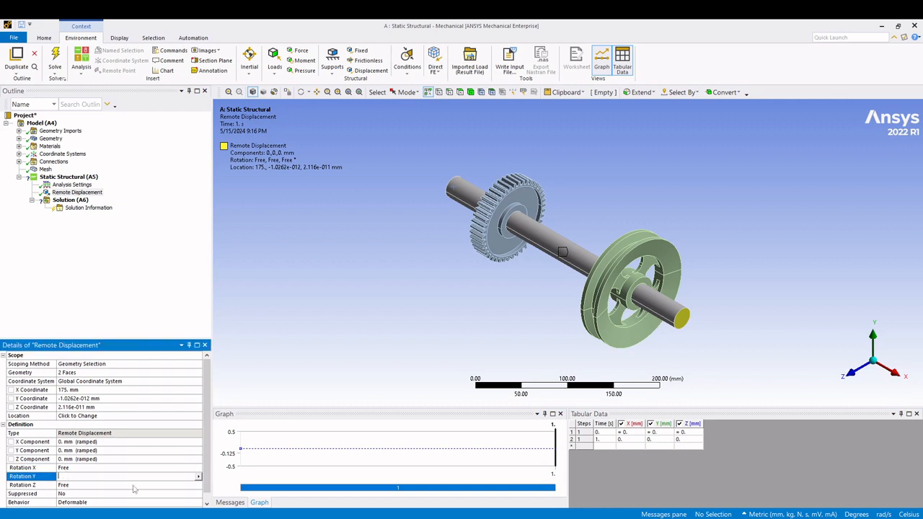
{"action": "left_click", "coordinate": [90, 485]}
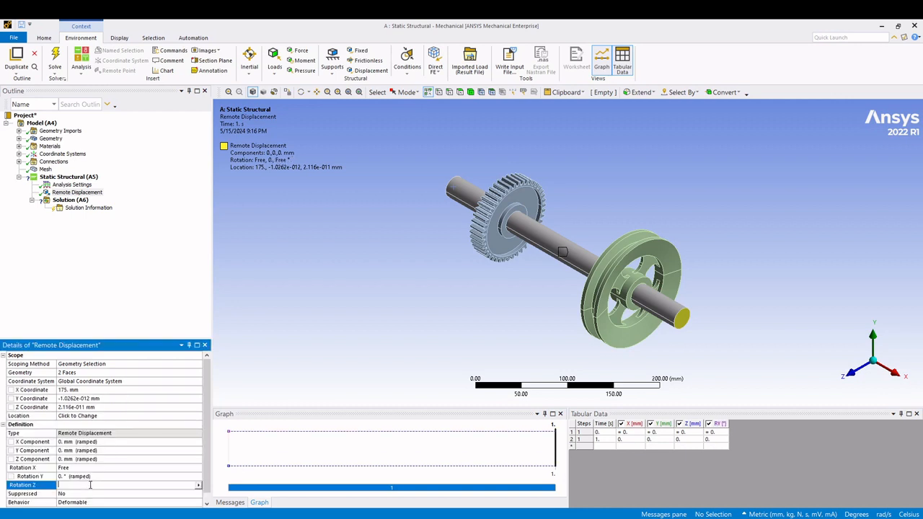
{"action": "type", "text": "0"}
{"action": "key", "text": "Return"}
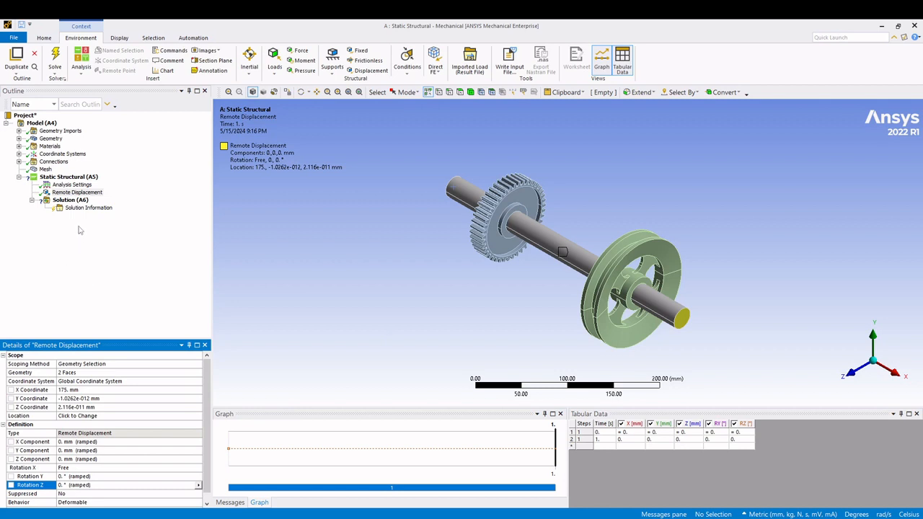
- Insert a Fixed Support in the Static Structural analysis and scope it to one tooth face of the gear
{"action": "right_click", "coordinate": [69, 179]}
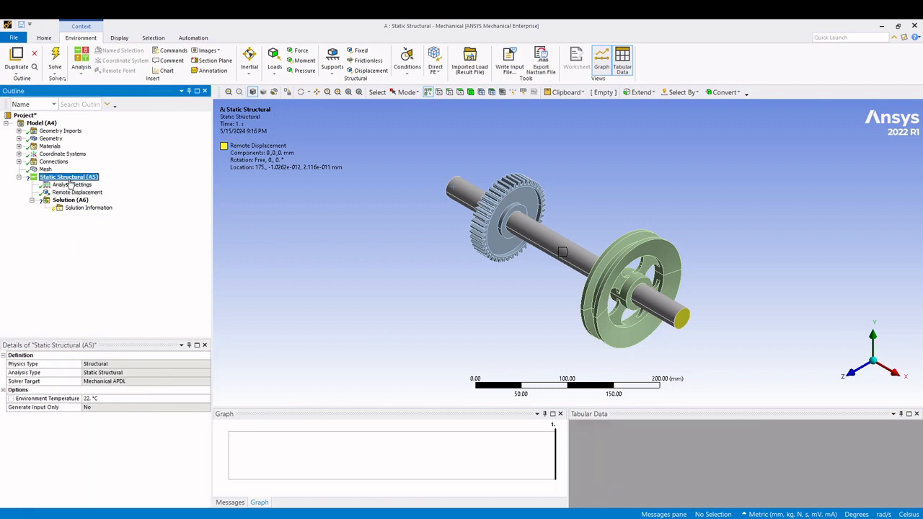
{"action": "mouse_move", "coordinate": [100, 187]}
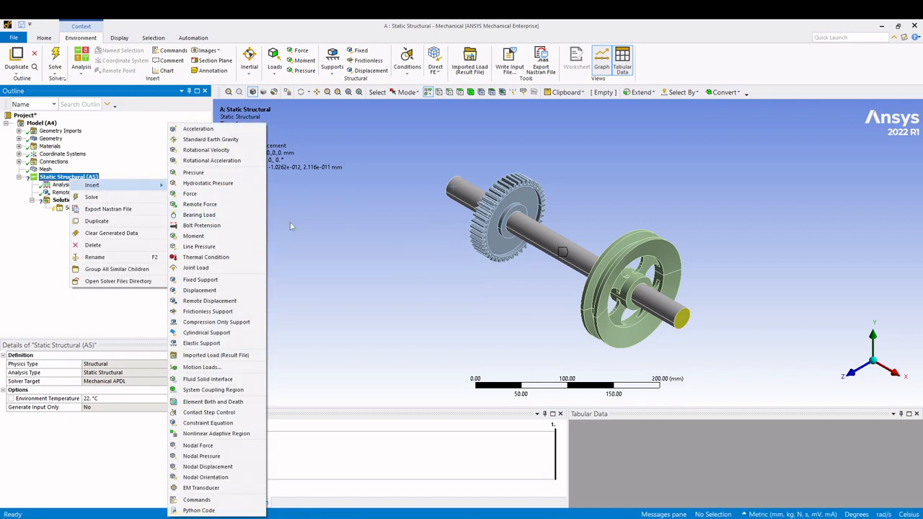
{"action": "left_click", "coordinate": [206, 280]}
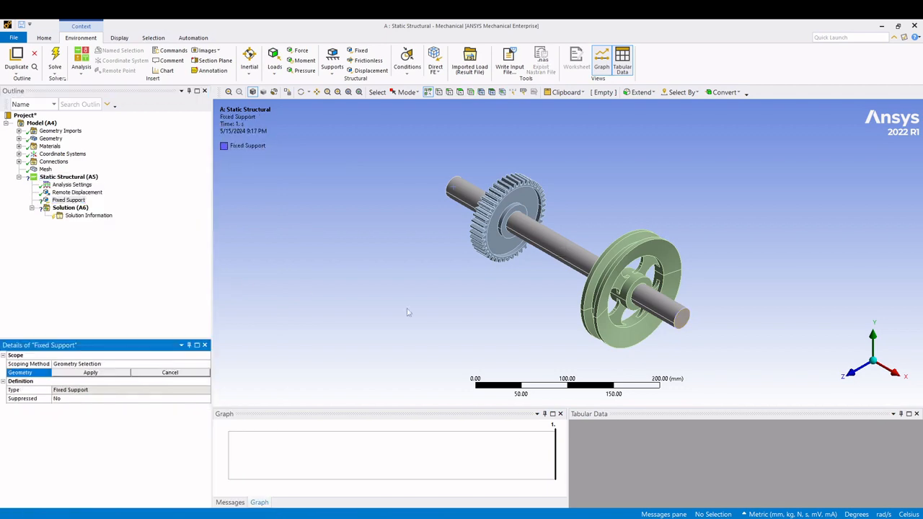
{"action": "scroll", "coordinate": [767, 355], "scroll_direction": "up", "scroll_amount": 5}
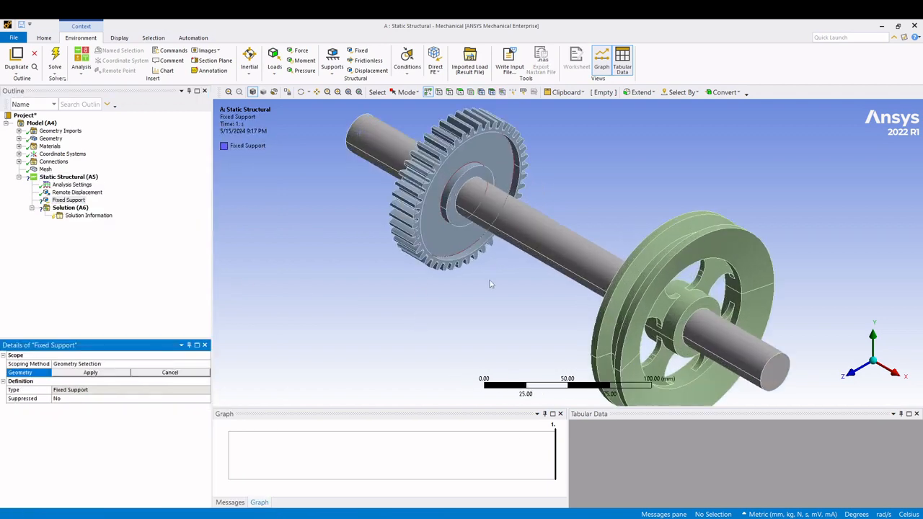
{"action": "left_click", "coordinate": [845, 375]}
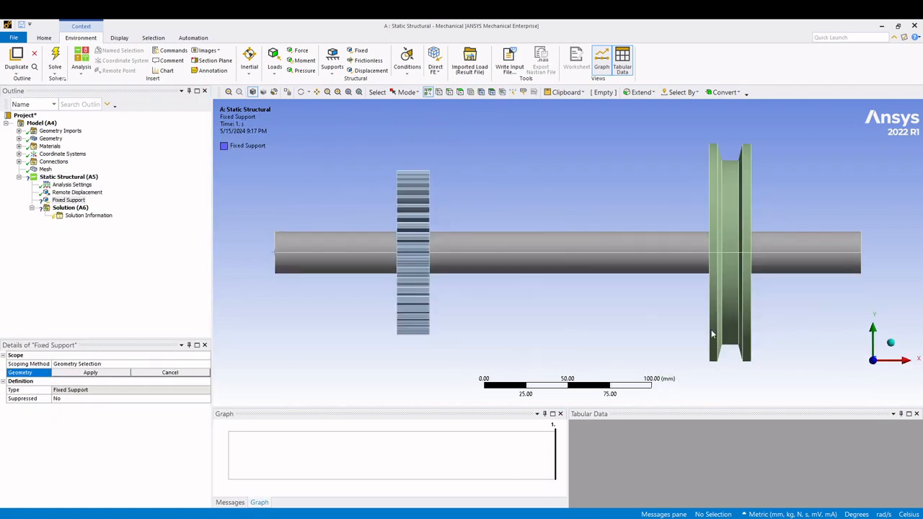
{"action": "scroll", "coordinate": [415, 258], "scroll_direction": "up", "scroll_amount": 4}
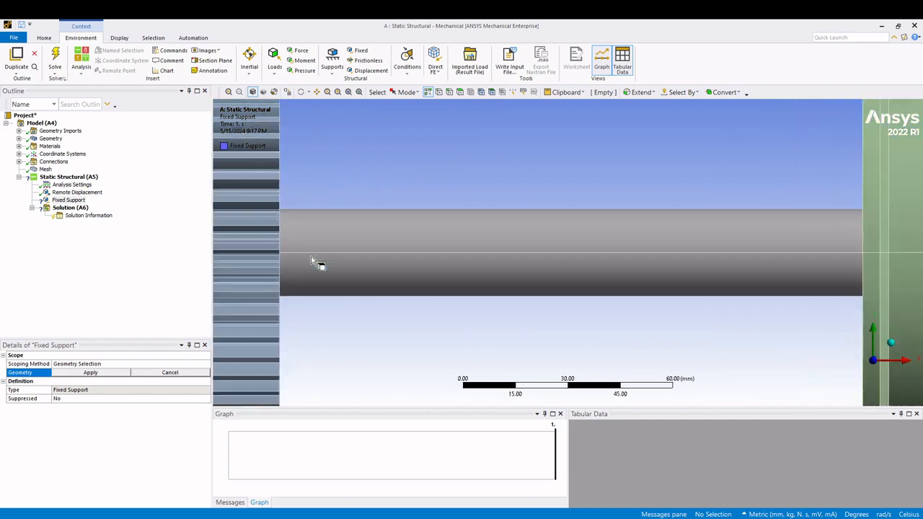
{"action": "middle_click_drag", "start_coordinate": [269, 254], "coordinate": [270, 267]}
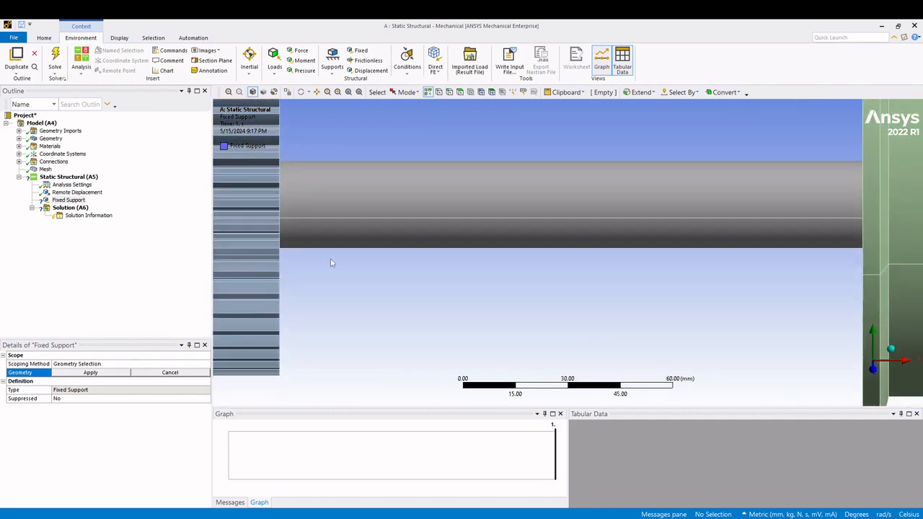
{"action": "middle_click_drag", "start_coordinate": [331, 263], "coordinate": [405, 264]}
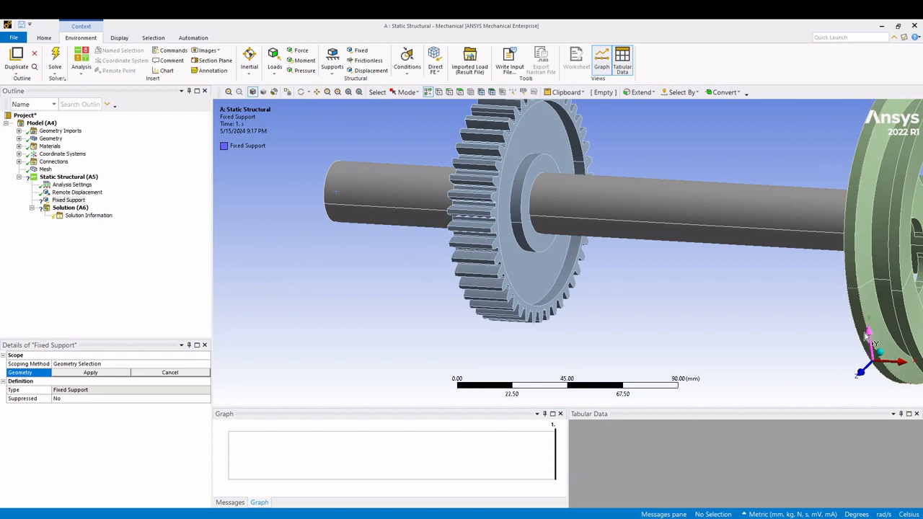
{"action": "left_click", "coordinate": [493, 288]}
{"action": "middle_click_drag", "start_coordinate": [494, 288], "coordinate": [602, 253]}
{"action": "left_click", "coordinate": [893, 338]}
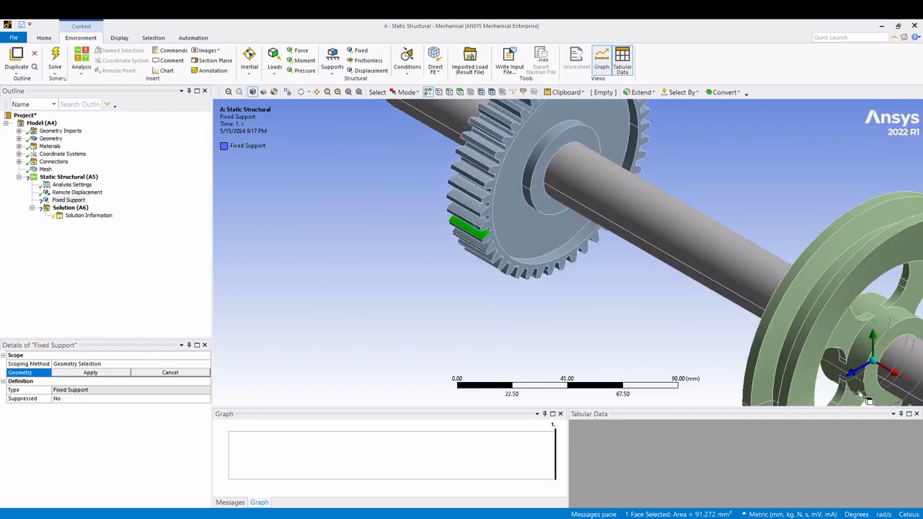
{"action": "scroll", "coordinate": [479, 292], "scroll_direction": "down", "scroll_amount": 3}
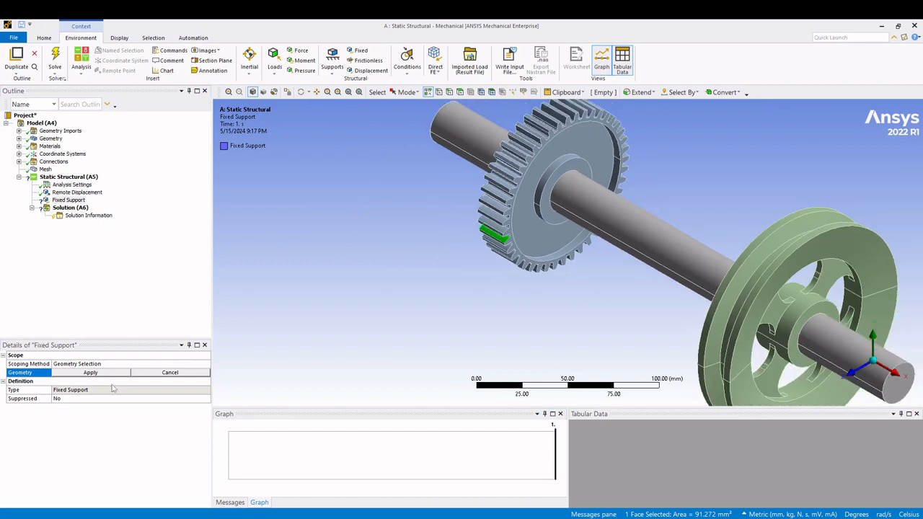
{"action": "left_click", "coordinate": [91, 373]}
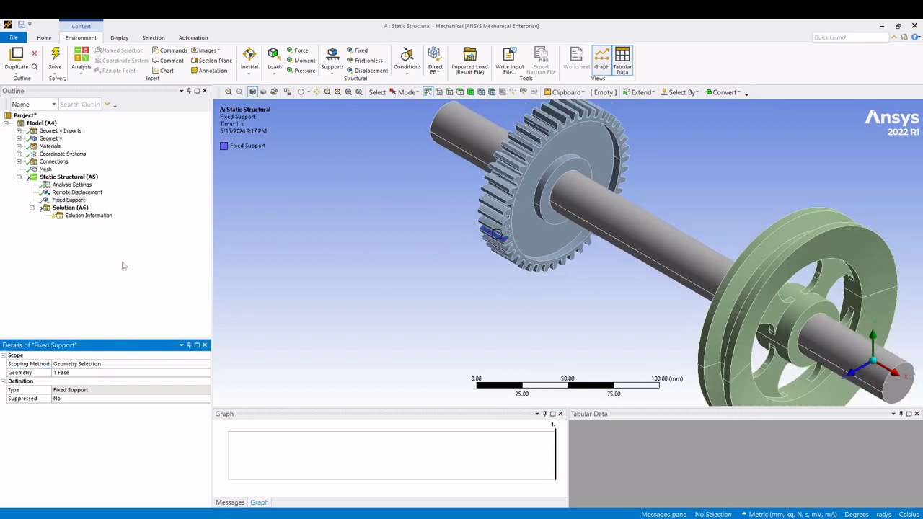
- Insert a Moment load in the Static Structural analysis
{"action": "scroll", "coordinate": [491, 303], "scroll_direction": "down", "scroll_amount": 3}
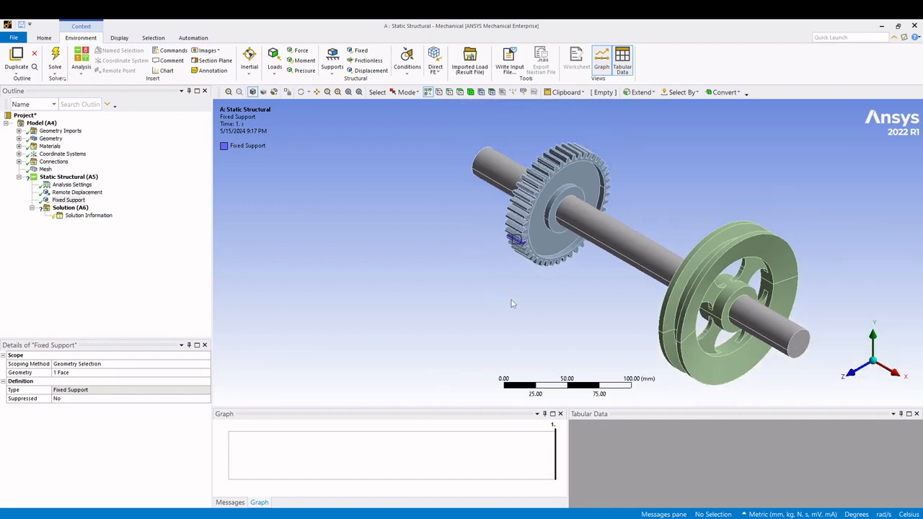
{"action": "middle_click_drag", "start_coordinate": [512, 304], "coordinate": [698, 261]}
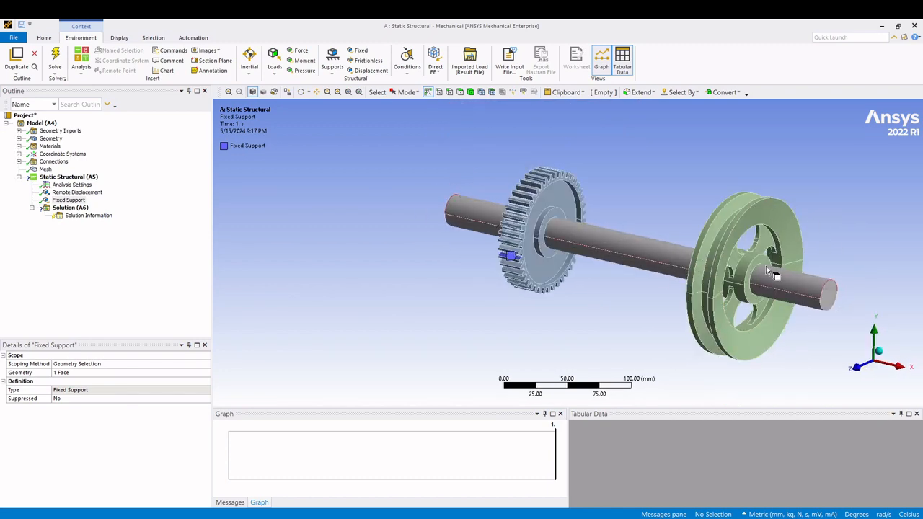
{"action": "middle_click_drag", "start_coordinate": [771, 273], "coordinate": [668, 264]}
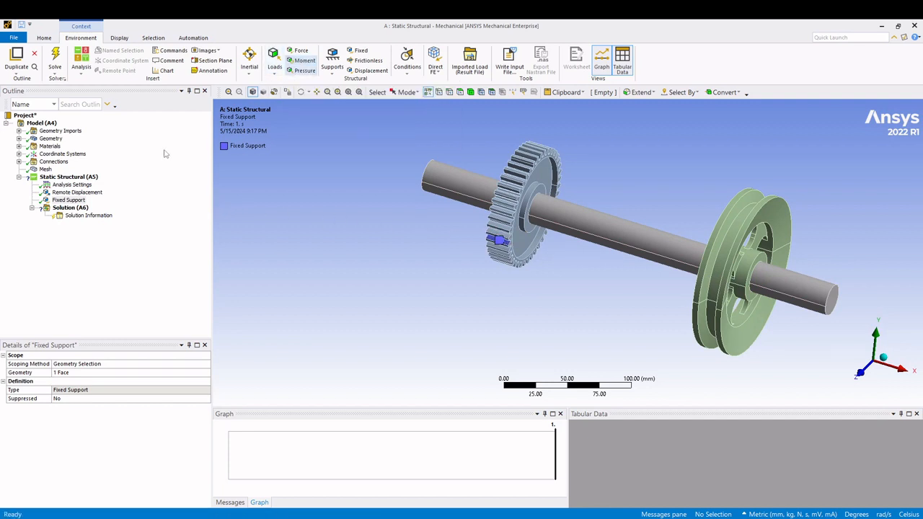
{"action": "left_click", "coordinate": [69, 177]}
{"action": "right_click", "coordinate": [76, 179]}
{"action": "mouse_move", "coordinate": [98, 184]}
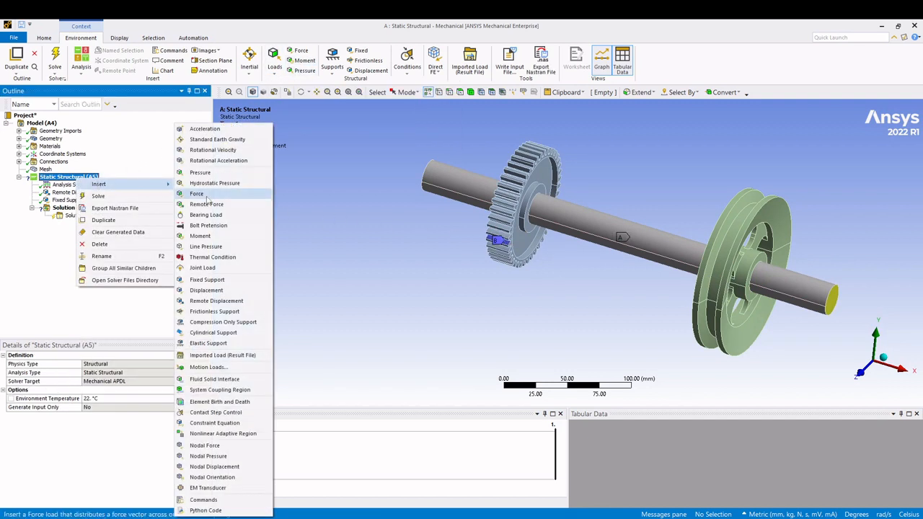
{"action": "left_click", "coordinate": [201, 236]}
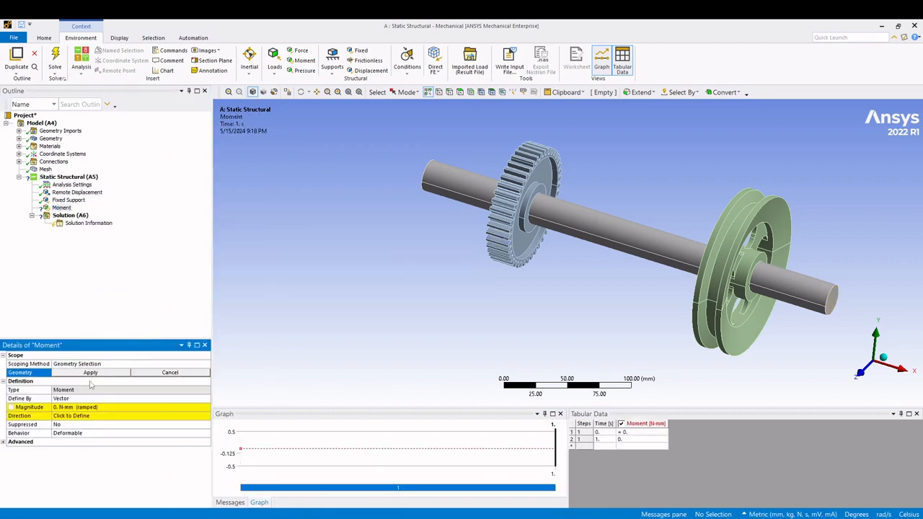
- Try to scope the Moment to one face of the pulley's groove
{"action": "middle_click_drag", "start_coordinate": [766, 199], "coordinate": [801, 213]}
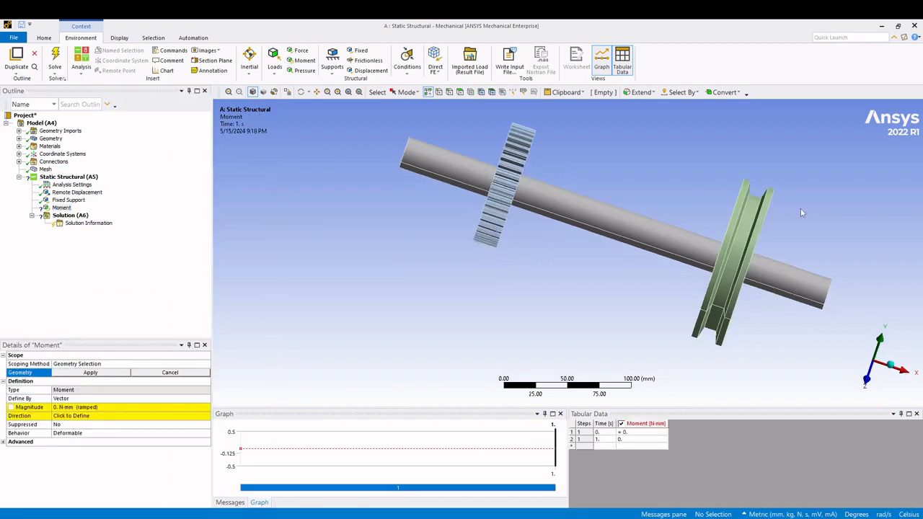
{"action": "left_click", "coordinate": [746, 241]}
{"action": "middle_click_drag", "start_coordinate": [525, 329], "coordinate": [495, 288]}
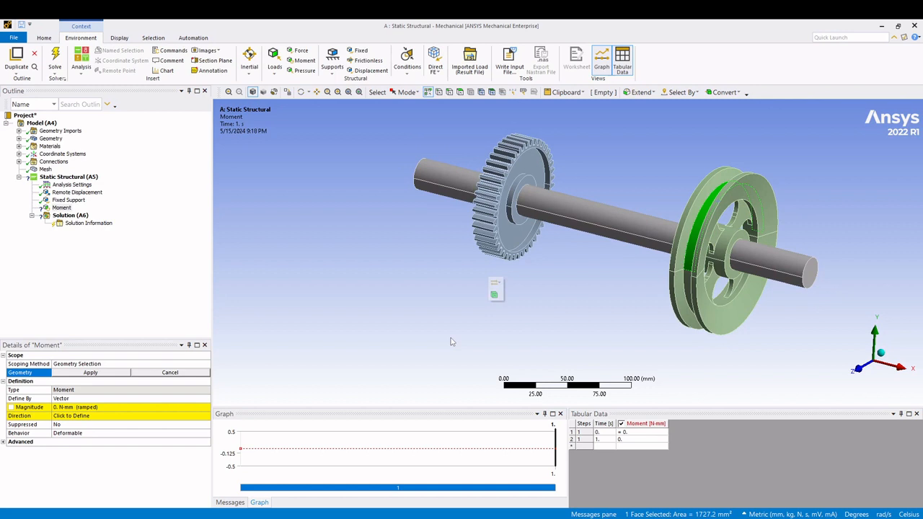
{"action": "left_click", "coordinate": [87, 381]}
- Set the Moment's magnitude to 5000 N-mm and take its vector direction from the selected groove face of the pulley
{"action": "left_click", "coordinate": [64, 407]}
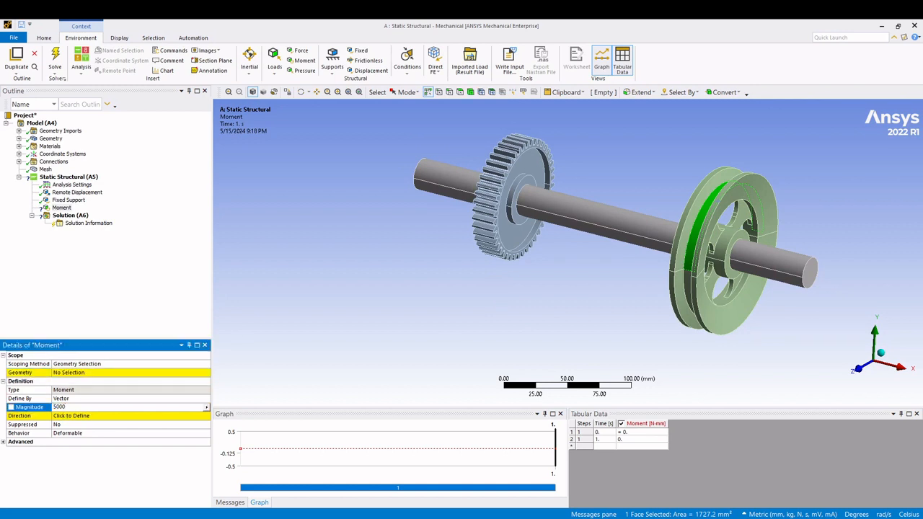
{"action": "left_click", "coordinate": [130, 277]}
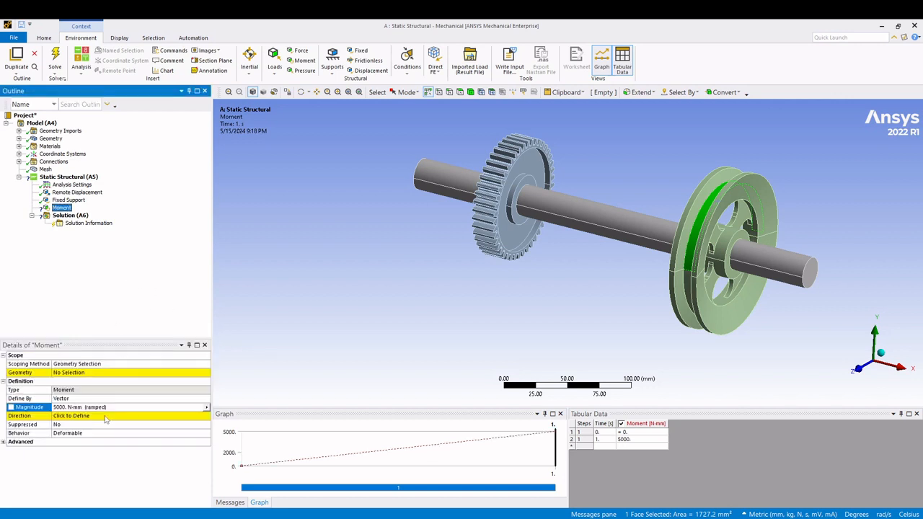
{"action": "middle_click_drag", "start_coordinate": [287, 397], "coordinate": [548, 325]}
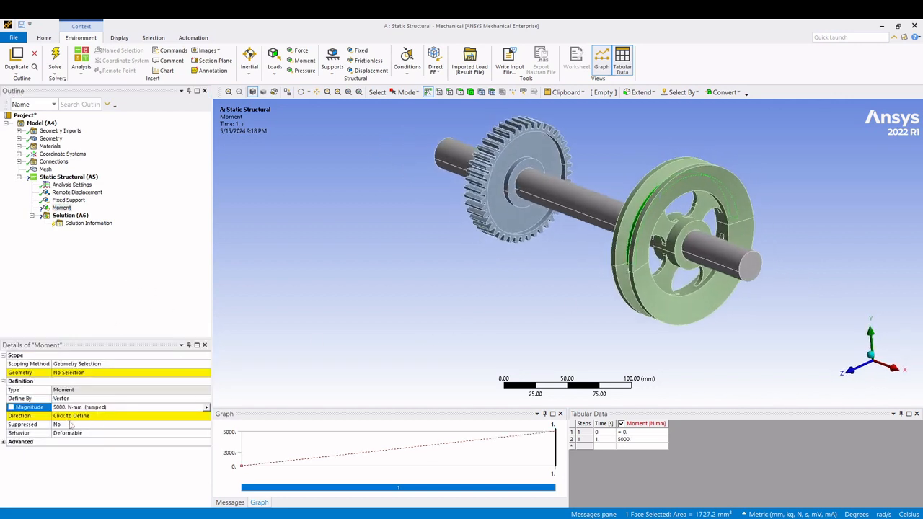
{"action": "left_click", "coordinate": [79, 418]}
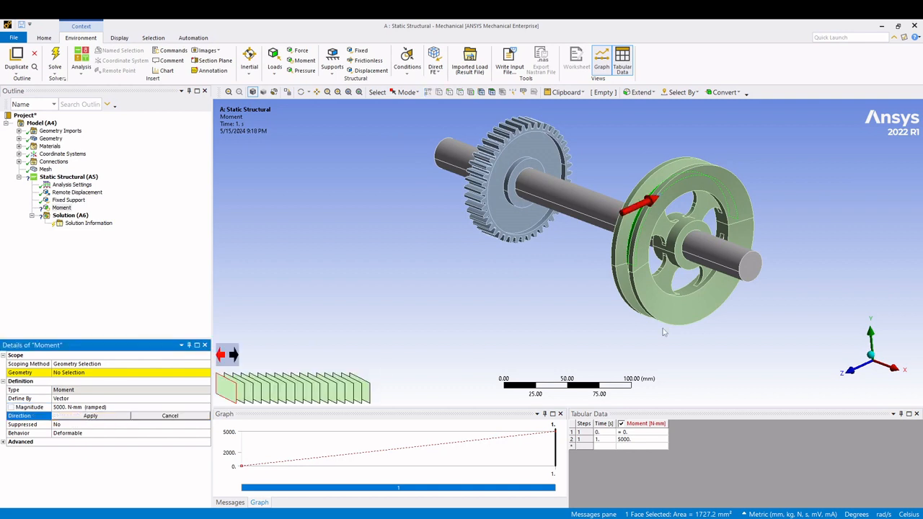
{"action": "middle_click_drag", "start_coordinate": [770, 327], "coordinate": [576, 268]}
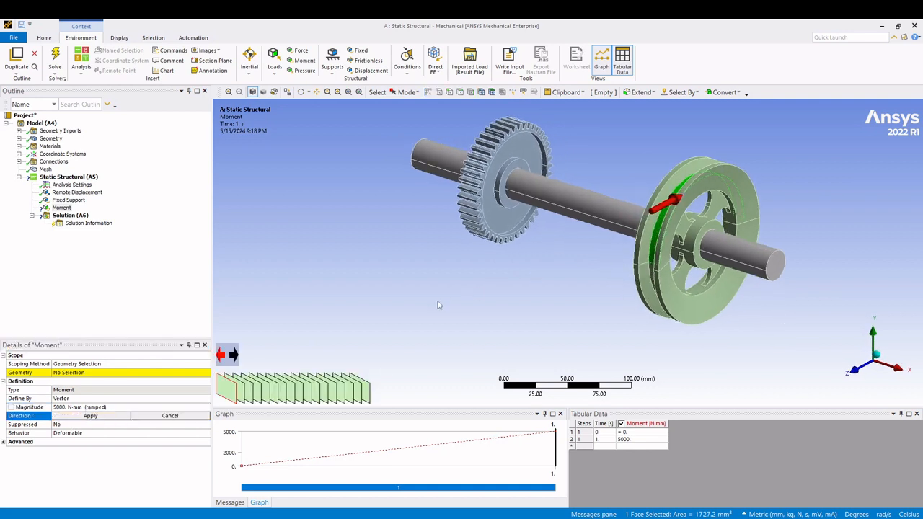
{"action": "middle_click_drag", "start_coordinate": [438, 306], "coordinate": [432, 309]}
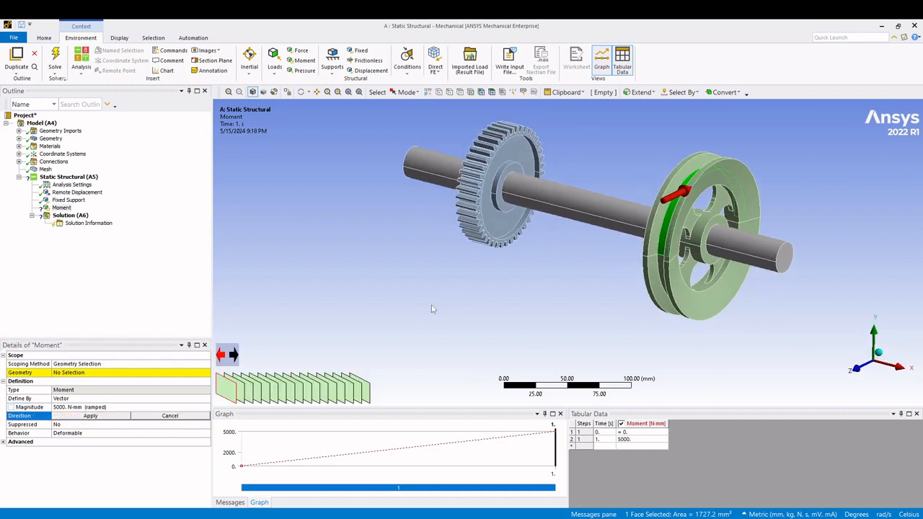
{"action": "left_click", "coordinate": [90, 416]}
- Change the Moment's definition to Components
{"action": "middle_click_drag", "start_coordinate": [501, 266], "coordinate": [554, 250]}
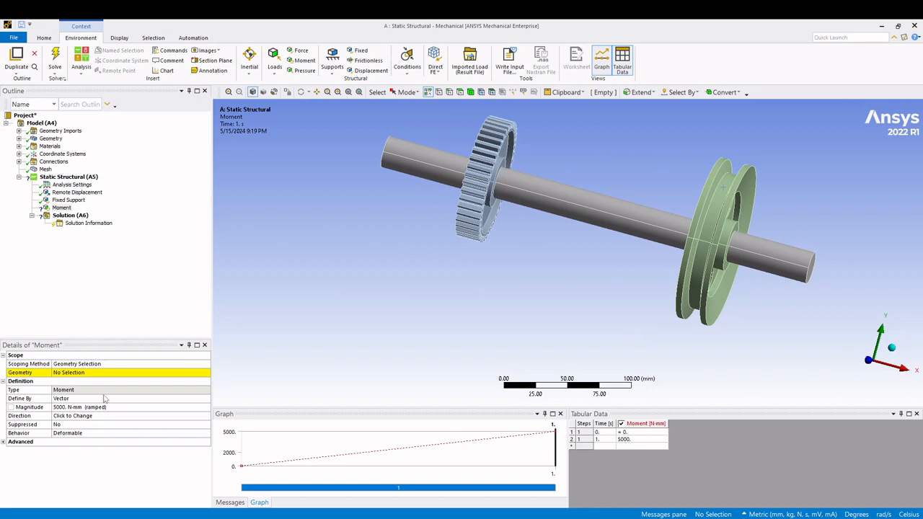
{"action": "left_click", "coordinate": [82, 398]}
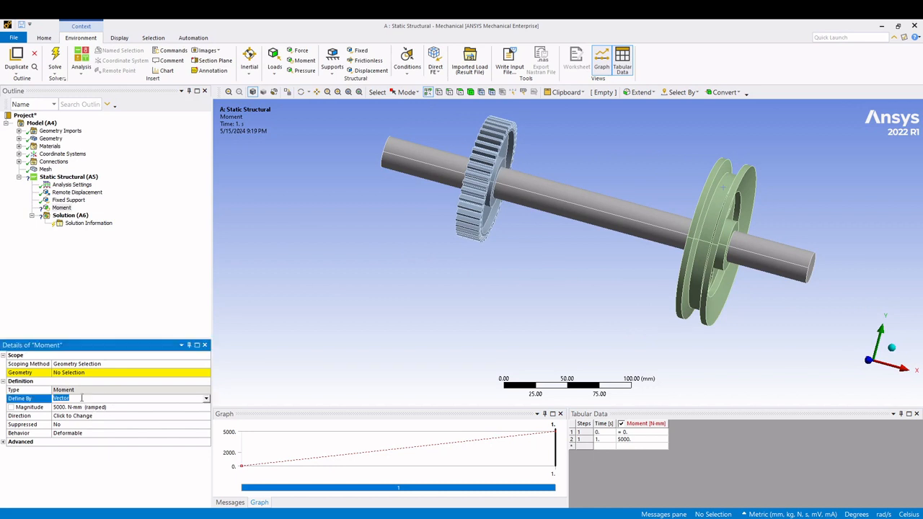
{"action": "left_click", "coordinate": [206, 399]}
{"action": "left_click", "coordinate": [175, 410]}
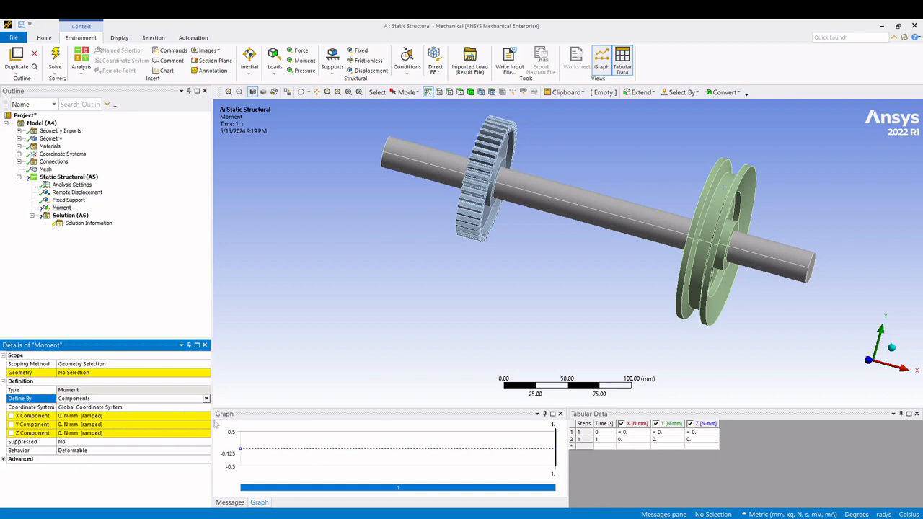
- Set the Moment's X component to 5000 N-mm in the global coordinate system
{"action": "middle_click_drag", "start_coordinate": [670, 302], "coordinate": [642, 291]}
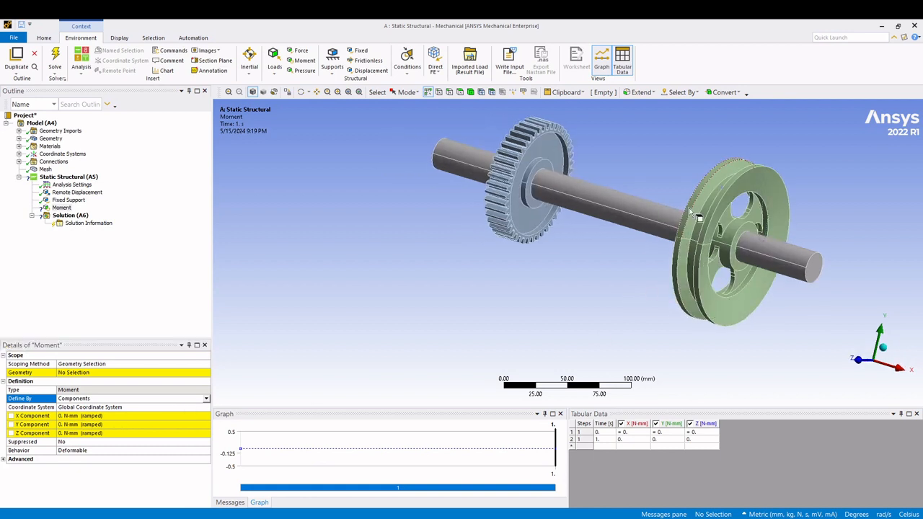
{"action": "left_click", "coordinate": [96, 424]}
{"action": "left_click", "coordinate": [117, 415]}
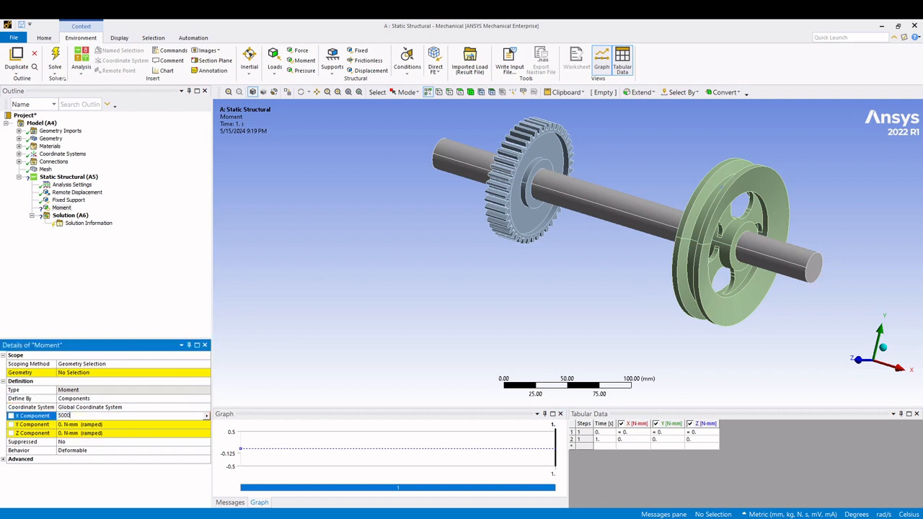
{"action": "left_click", "coordinate": [117, 303]}
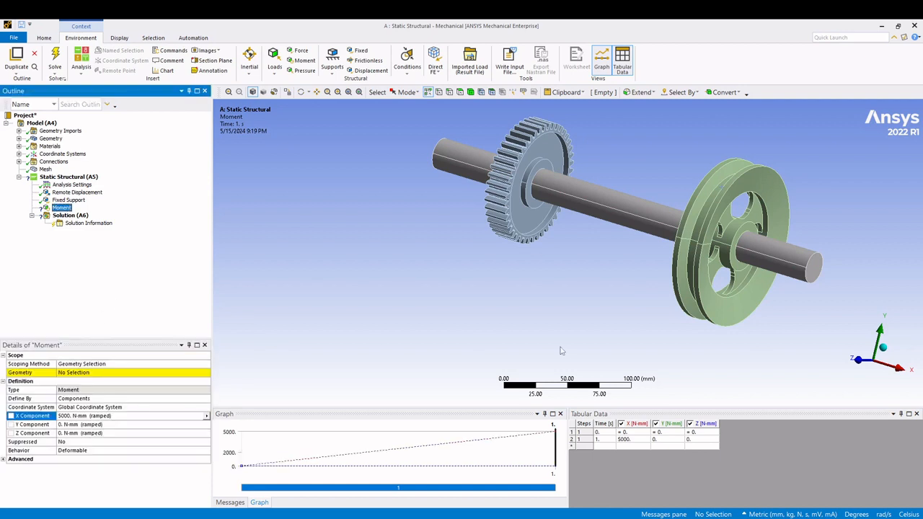
- Scope the Moment to one face of the pulley's groove
{"action": "middle_click_drag", "start_coordinate": [604, 333], "coordinate": [507, 343]}
{"action": "left_click", "coordinate": [112, 374]}
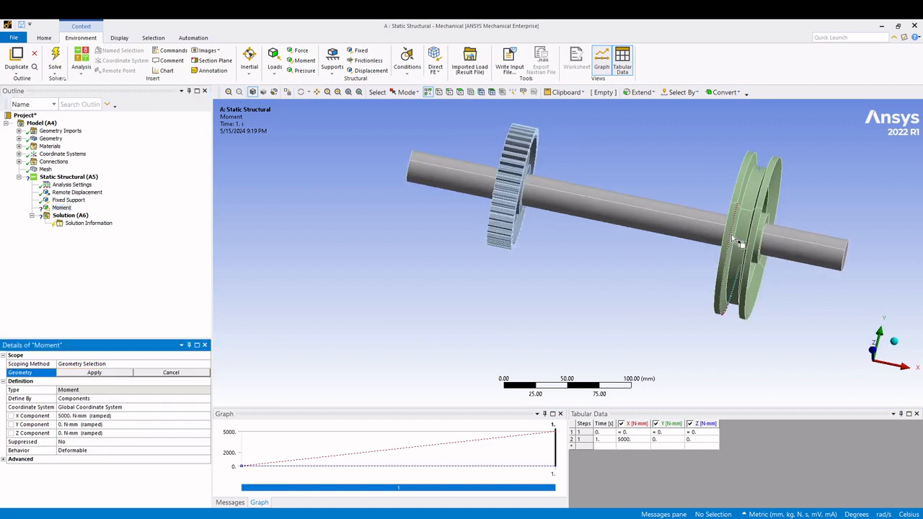
{"action": "left_click", "coordinate": [757, 177]}
{"action": "middle_click_drag", "start_coordinate": [757, 177], "coordinate": [476, 345]}
{"action": "left_click", "coordinate": [95, 372]}
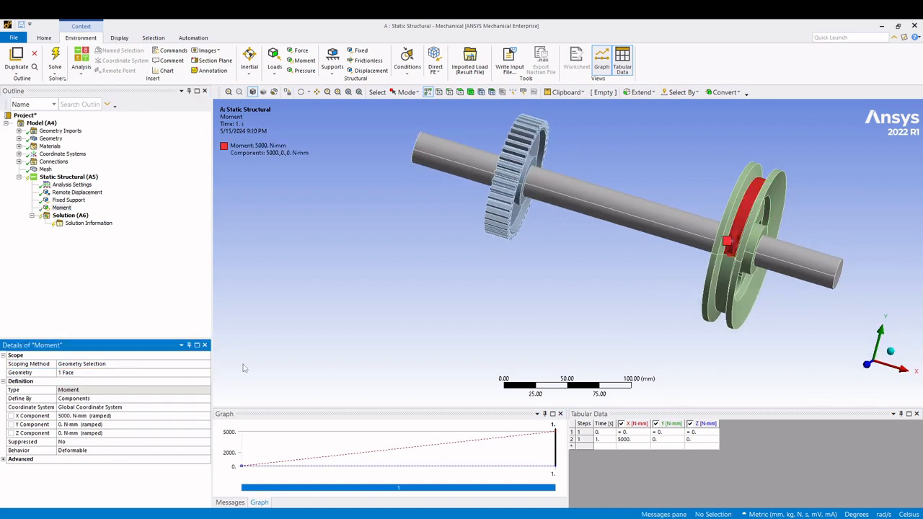
- Try reversing the Moment's direction with an X component of -5000 N-mm
{"action": "middle_click_drag", "start_coordinate": [670, 296], "coordinate": [633, 265]}
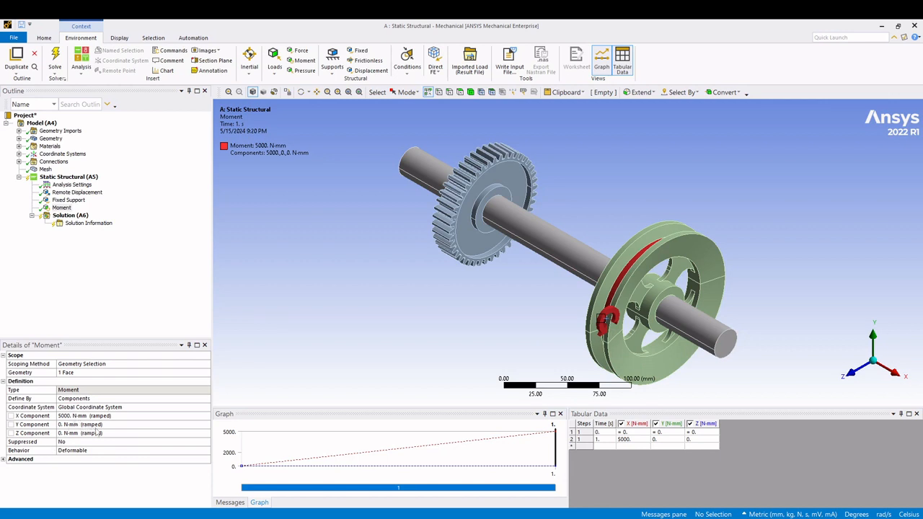
{"action": "left_click", "coordinate": [53, 417]}
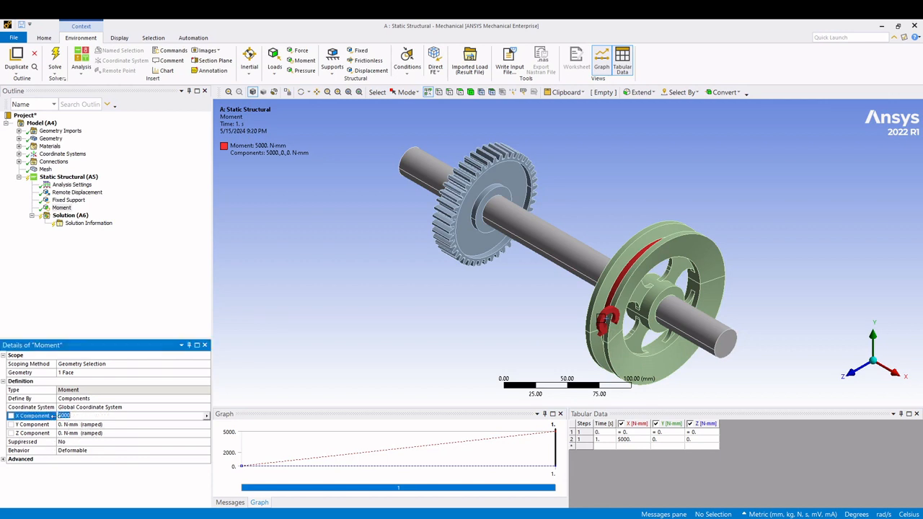
{"action": "key", "text": "Return"}
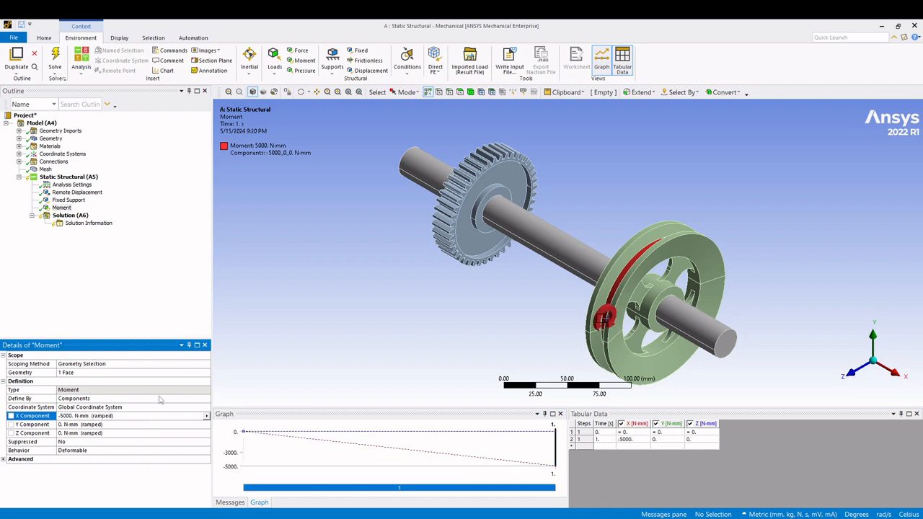
- Restore the Moment's positive direction with an X component of 5000 N-mm
{"action": "left_click", "coordinate": [108, 416]}
{"action": "type", "text": "5000"}
{"action": "key", "text": "Return"}
{"action": "left_click", "coordinate": [95, 300]}
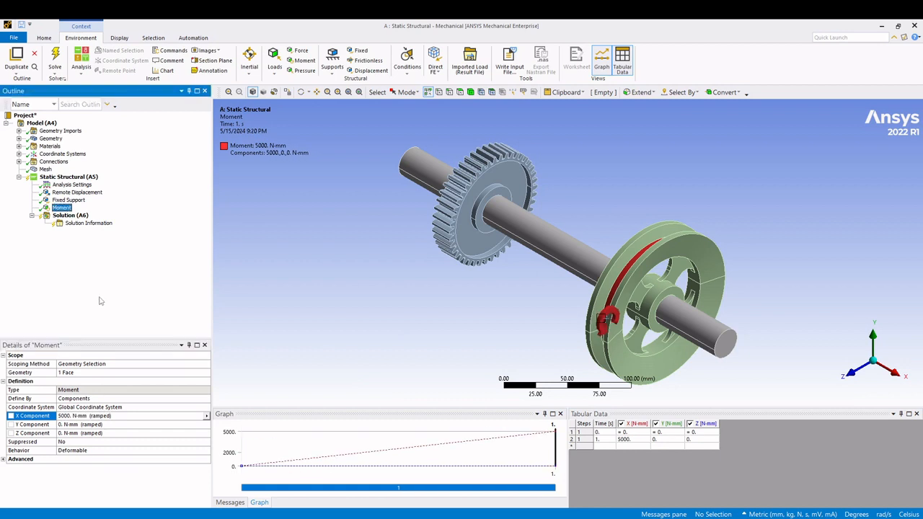
- Insert a Total Deformation result under the Solution
{"action": "left_click", "coordinate": [67, 215]}
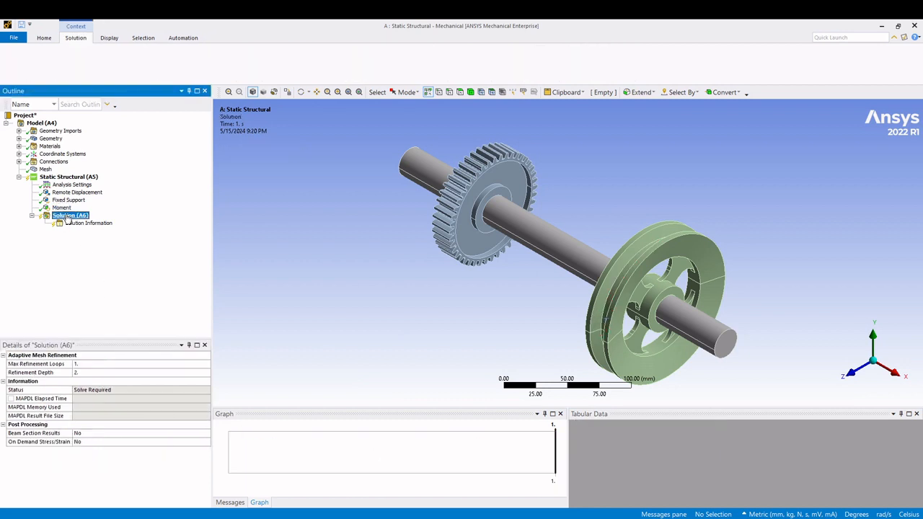
{"action": "right_click", "coordinate": [67, 215]}
{"action": "mouse_move", "coordinate": [101, 220]}
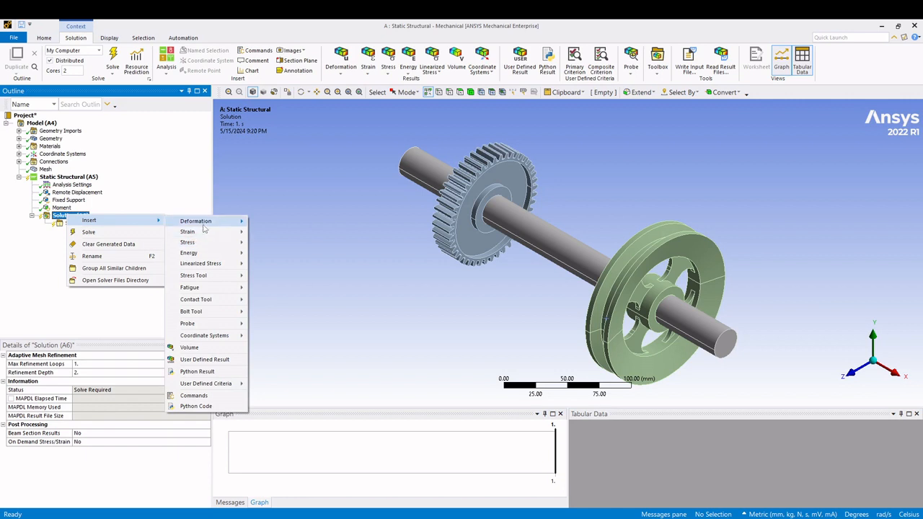
{"action": "mouse_move", "coordinate": [198, 222]}
{"action": "left_click", "coordinate": [265, 222]}
- Insert an Equivalent (von-Mises) Stress result for all bodies under the Solution
{"action": "left_click", "coordinate": [76, 217]}
{"action": "right_click", "coordinate": [77, 218]}
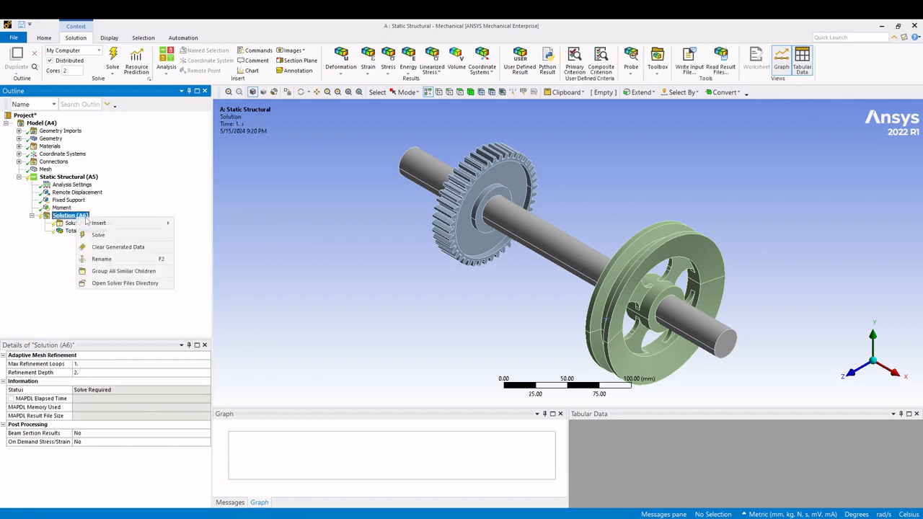
{"action": "mouse_move", "coordinate": [132, 224]}
{"action": "mouse_move", "coordinate": [198, 226]}
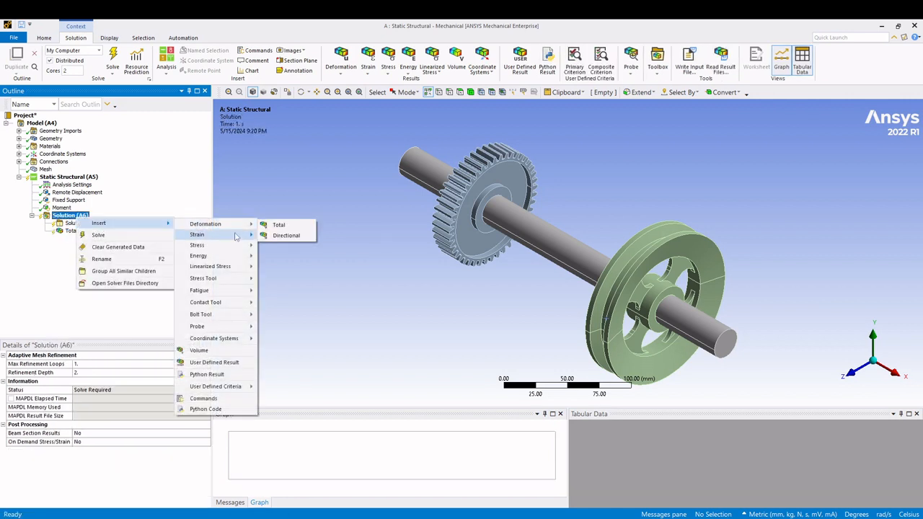
{"action": "mouse_move", "coordinate": [197, 246]}
{"action": "left_click", "coordinate": [289, 246]}
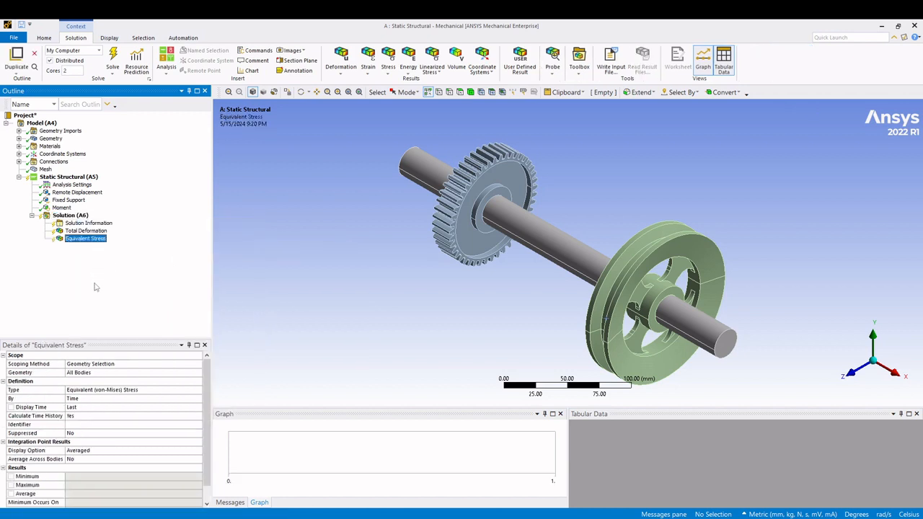
- Insert a Stress Tool with the Max Equivalent Stress theory and its Safety Factor result under the Solution
{"action": "left_click", "coordinate": [68, 216]}
{"action": "right_click", "coordinate": [69, 216]}
{"action": "mouse_move", "coordinate": [108, 220]}
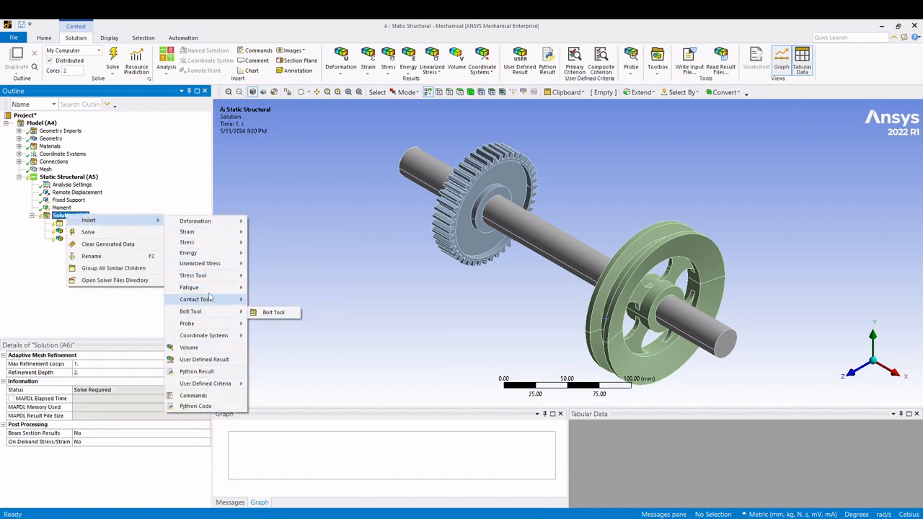
{"action": "mouse_move", "coordinate": [209, 276]}
{"action": "left_click", "coordinate": [288, 277]}
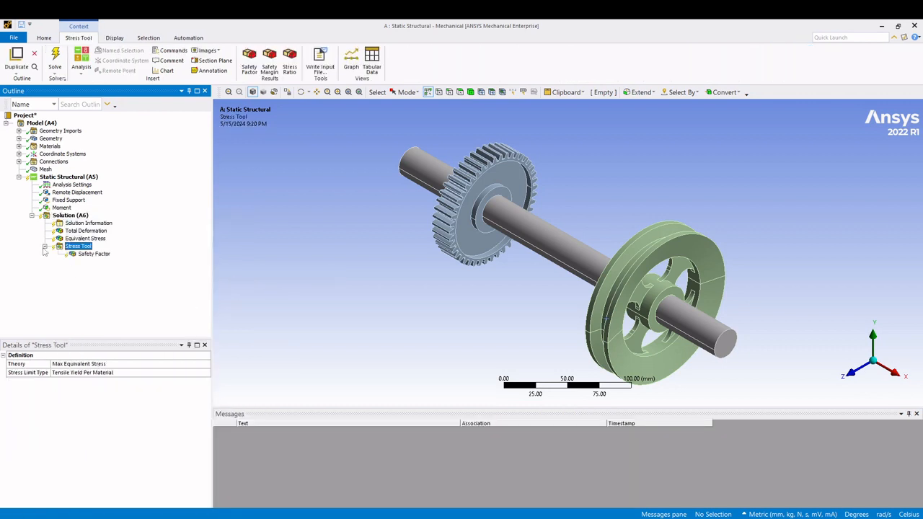
{"action": "left_click", "coordinate": [78, 247]}
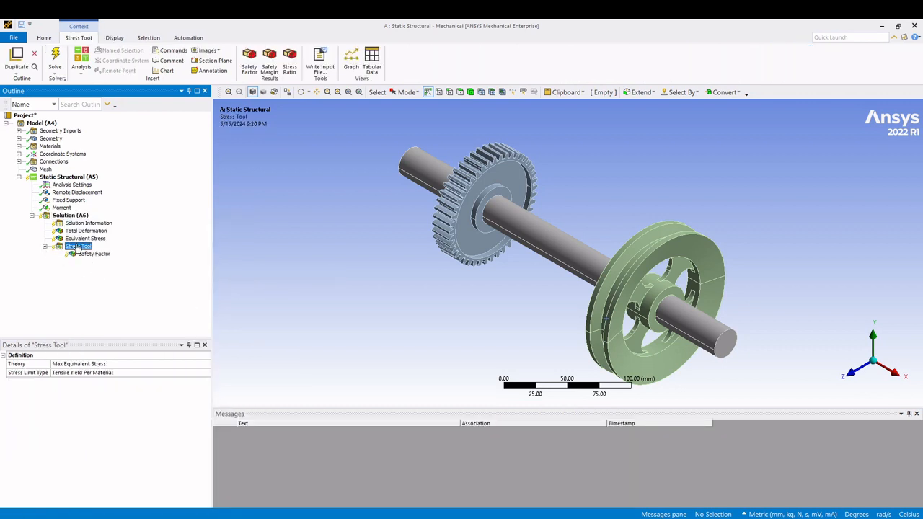
- Solve the static structural analysis
{"action": "left_click", "coordinate": [62, 208]}
{"action": "left_click", "coordinate": [70, 216]}
{"action": "right_click", "coordinate": [67, 217]}
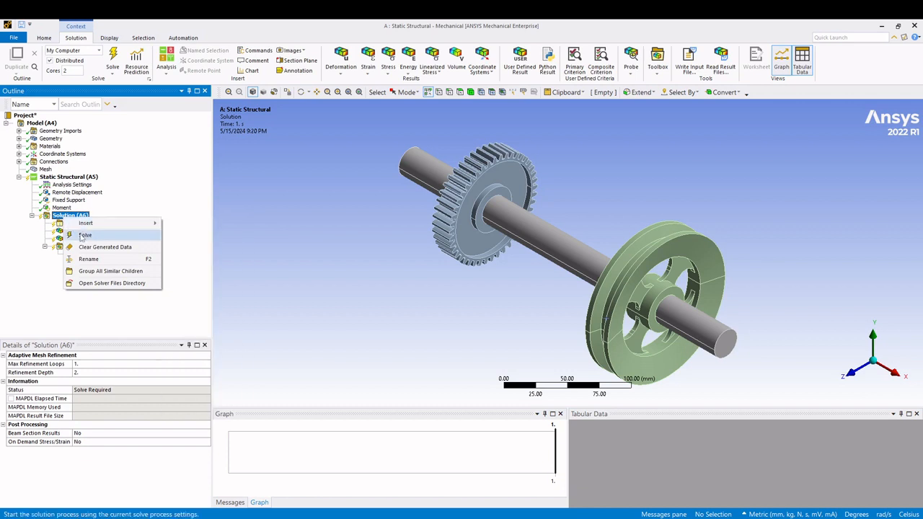
{"action": "left_click", "coordinate": [106, 189]}
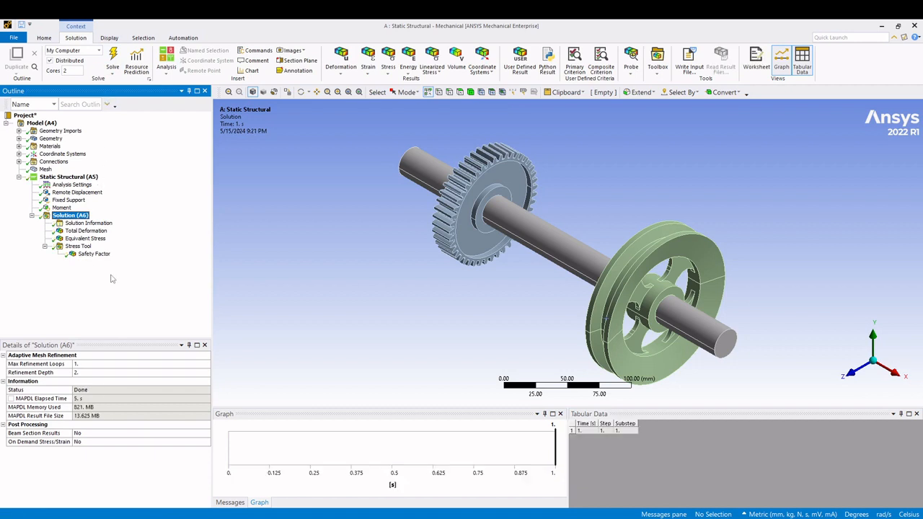
- Display the Total Deformation result, play its animation and stop it
{"action": "left_click", "coordinate": [86, 231]}
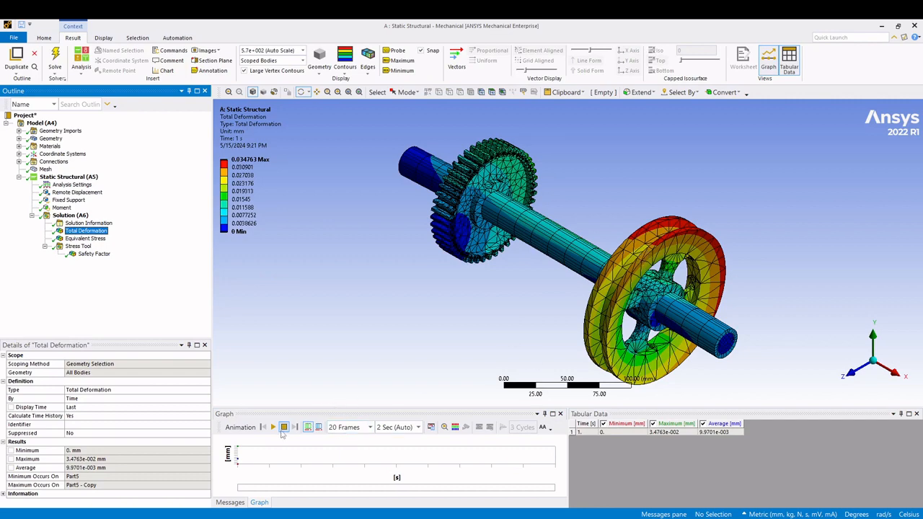
{"action": "left_click", "coordinate": [274, 427]}
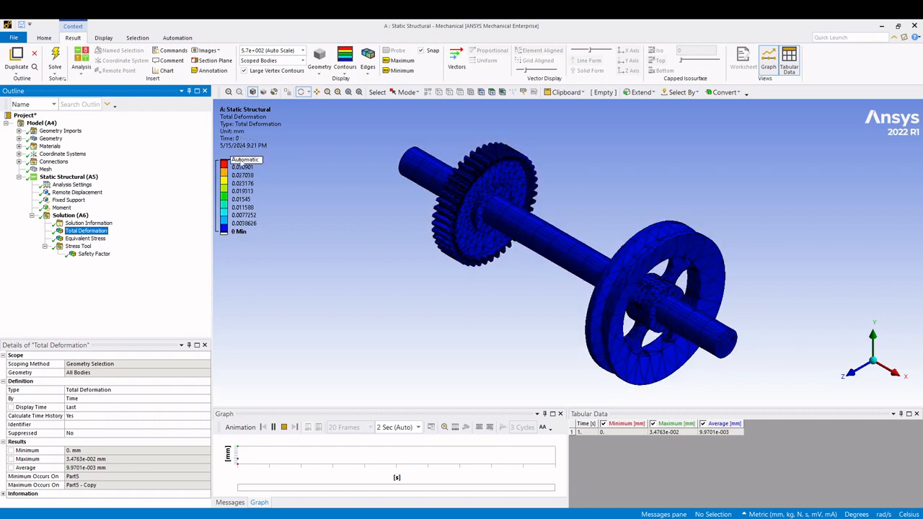
{"action": "left_click", "coordinate": [284, 427]}
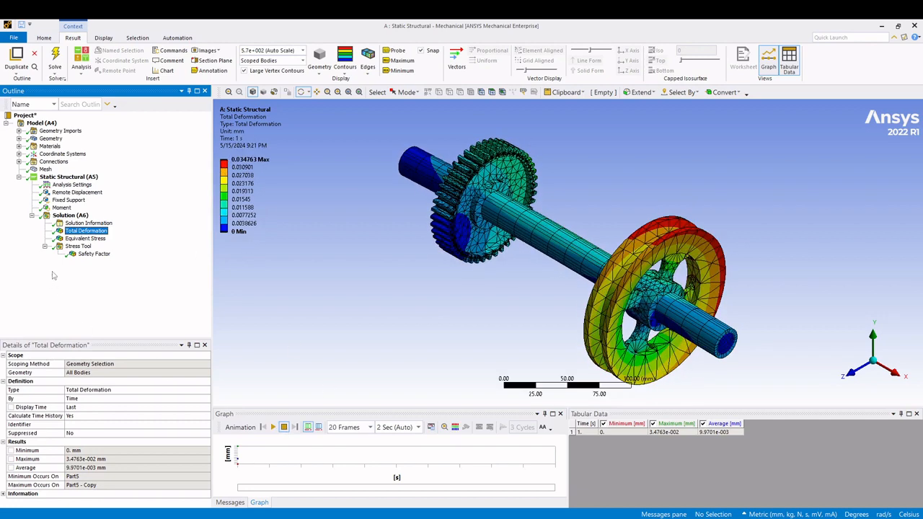
- Display the Equivalent Stress result, play its animation and stop it
{"action": "left_click", "coordinate": [85, 238]}
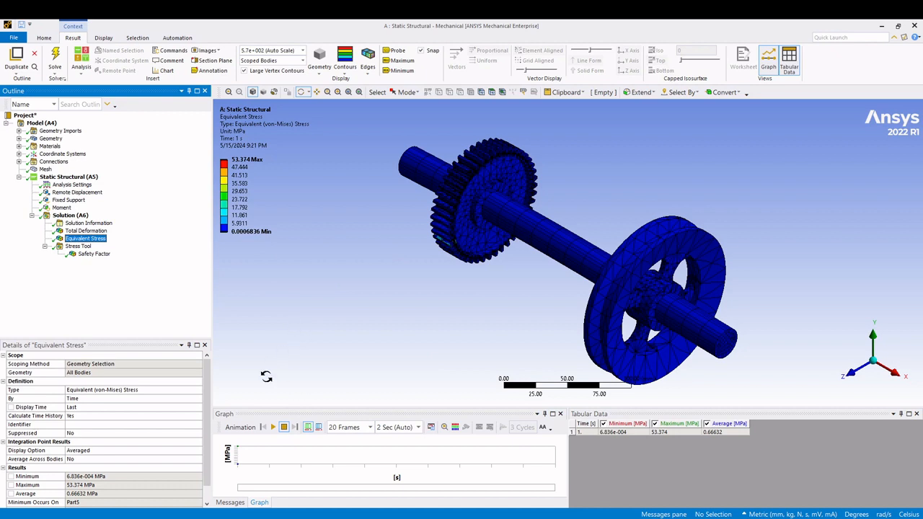
{"action": "left_click", "coordinate": [272, 427]}
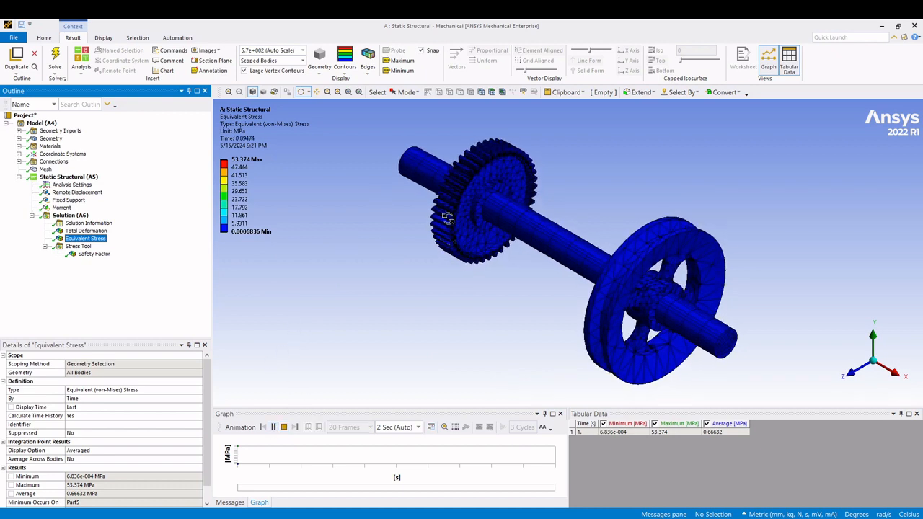
{"action": "left_click", "coordinate": [284, 427]}
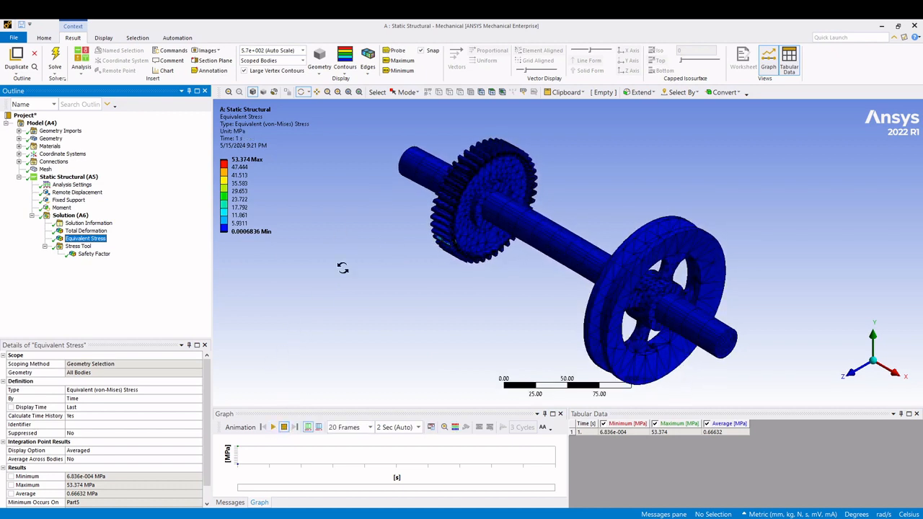
- Show the minimum and maximum labels on the Equivalent Stress plot and examine where they lie on the assembly
{"action": "left_click", "coordinate": [402, 70]}
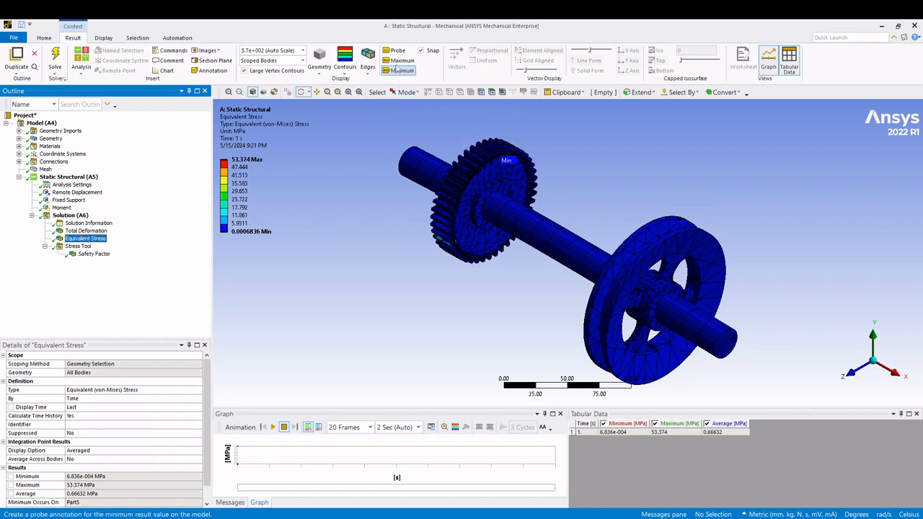
{"action": "left_click", "coordinate": [401, 60]}
{"action": "left_click_drag", "start_coordinate": [800, 339], "coordinate": [395, 303]}
{"action": "scroll", "coordinate": [373, 296], "scroll_direction": "up", "scroll_amount": 3}
{"action": "left_click_drag", "start_coordinate": [892, 343], "coordinate": [817, 288]}
{"action": "scroll", "coordinate": [812, 298], "scroll_direction": "down", "scroll_amount": 4}
{"action": "left_click", "coordinate": [868, 365]}
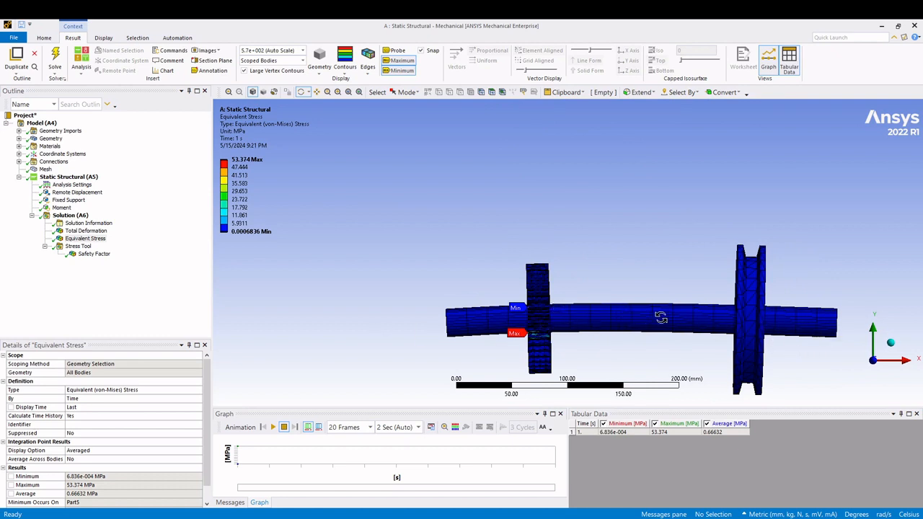
{"action": "scroll", "coordinate": [609, 311], "scroll_direction": "down", "scroll_amount": 3}
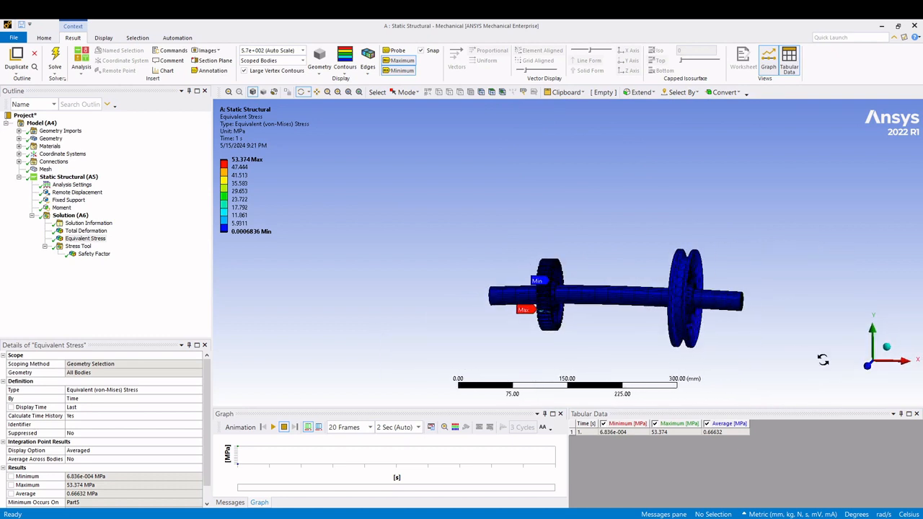
{"action": "left_click", "coordinate": [888, 345]}
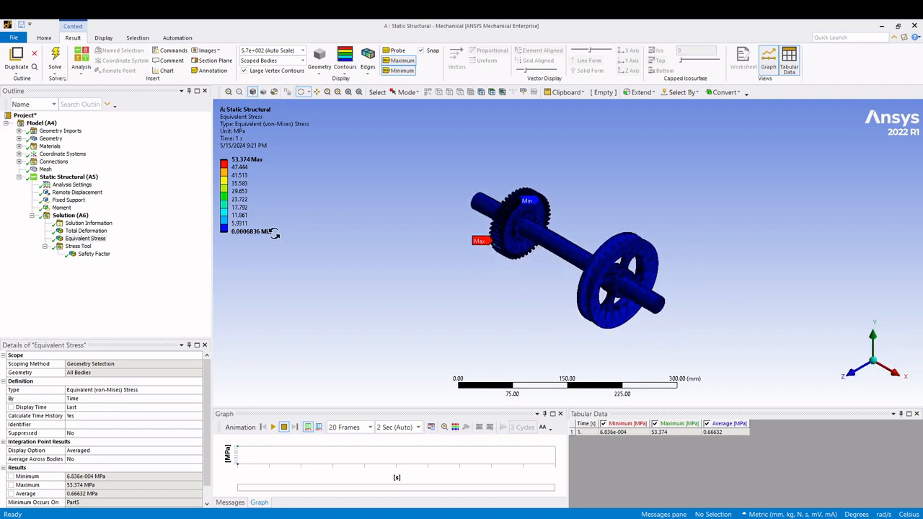
- Display the Safety Factor result and examine its minimum and maximum locations on the gear and pulley shaft
{"action": "left_click", "coordinate": [93, 254]}
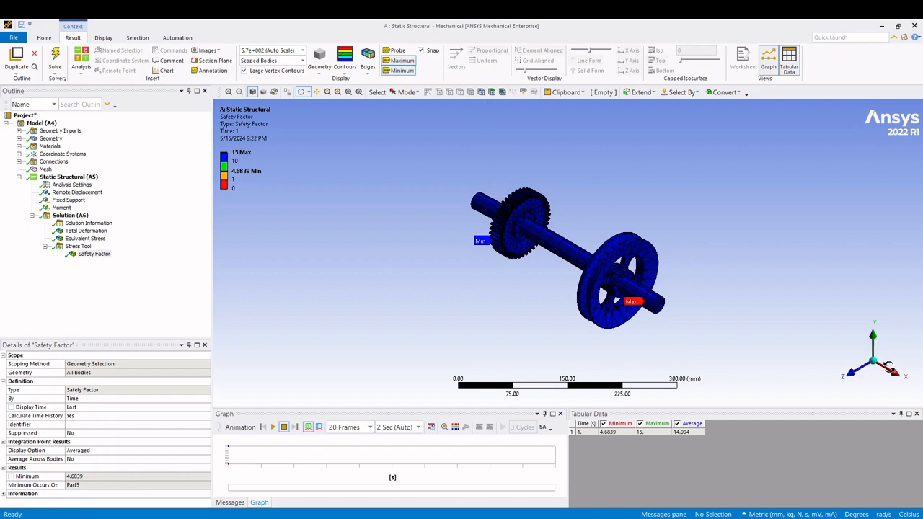
{"action": "scroll", "coordinate": [634, 318], "scroll_direction": "down", "scroll_amount": 2}
{"action": "scroll", "coordinate": [631, 312], "scroll_direction": "up", "scroll_amount": 6}
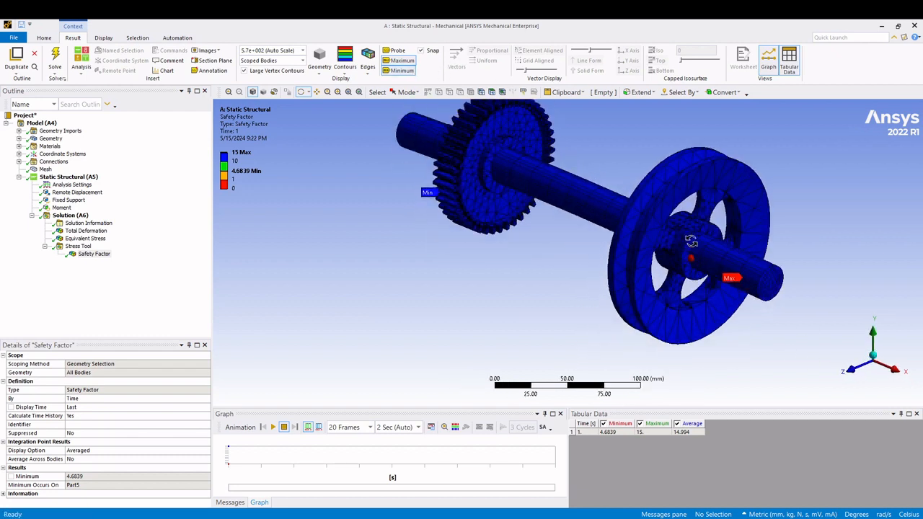
{"action": "left_click_drag", "start_coordinate": [690, 241], "coordinate": [567, 337]}
{"action": "scroll", "coordinate": [711, 255], "scroll_direction": "up", "scroll_amount": 5}
{"action": "scroll", "coordinate": [755, 258], "scroll_direction": "down", "scroll_amount": 4}
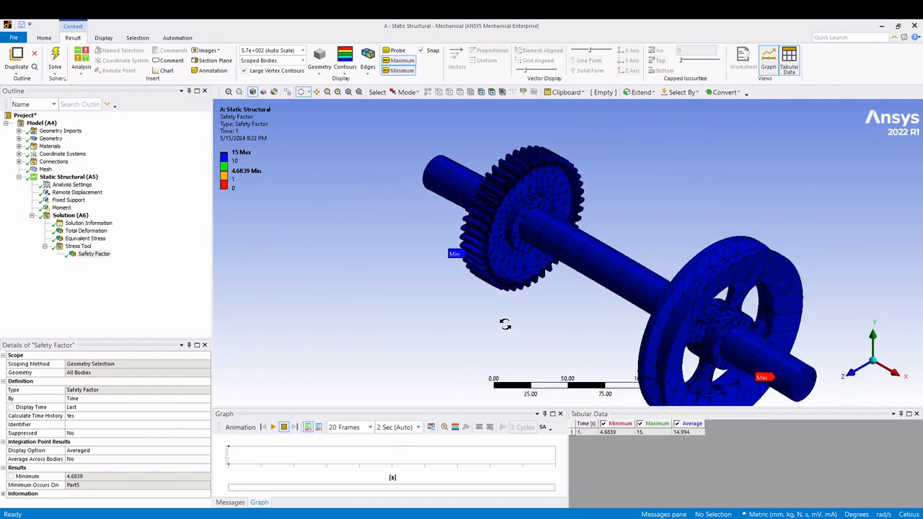
{"action": "scroll", "coordinate": [505, 325], "scroll_direction": "down", "scroll_amount": 2}
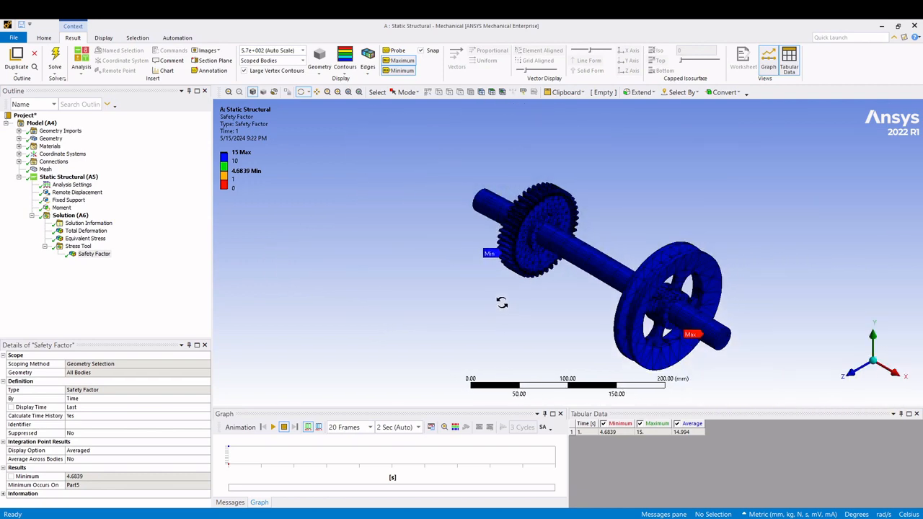